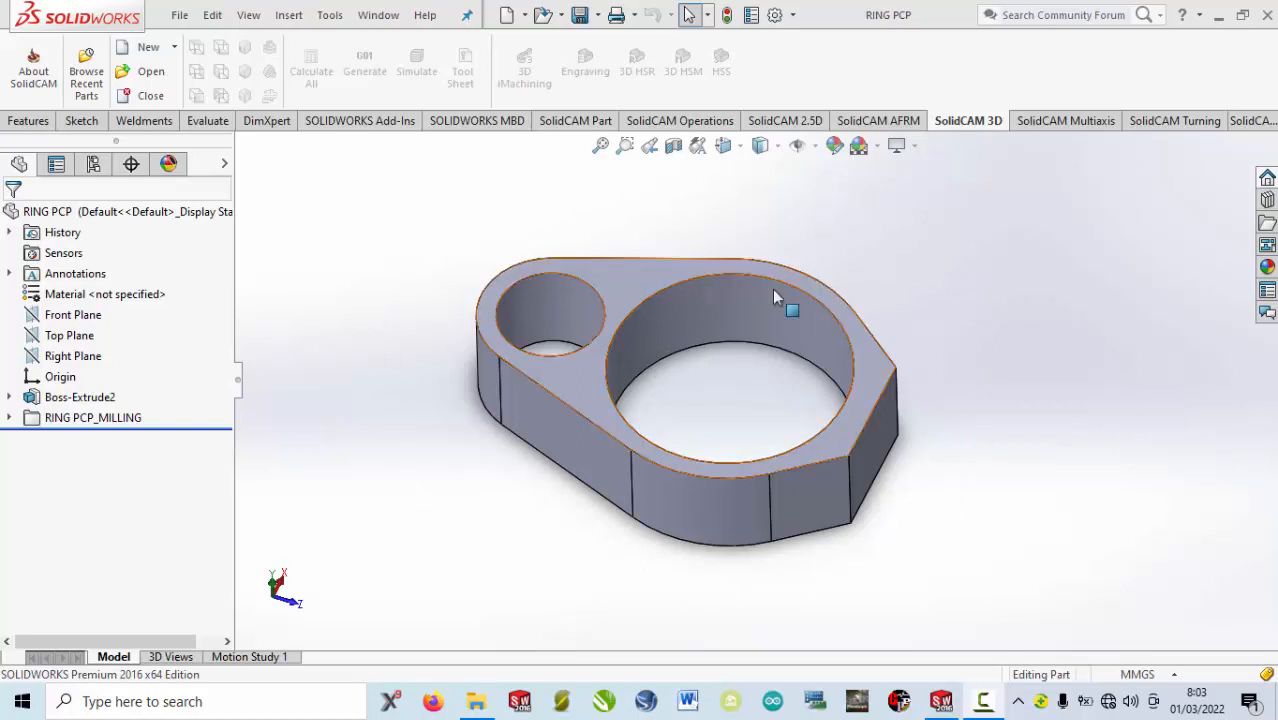
- Create a new metric milling CAM-part for RING PCP, stored internally inside the SolidWorks part
mouse_move(731, 368)
middle_mouse_down()
mouse_move(807, 331)
mouse_move(741, 382)
middle_mouse_up()
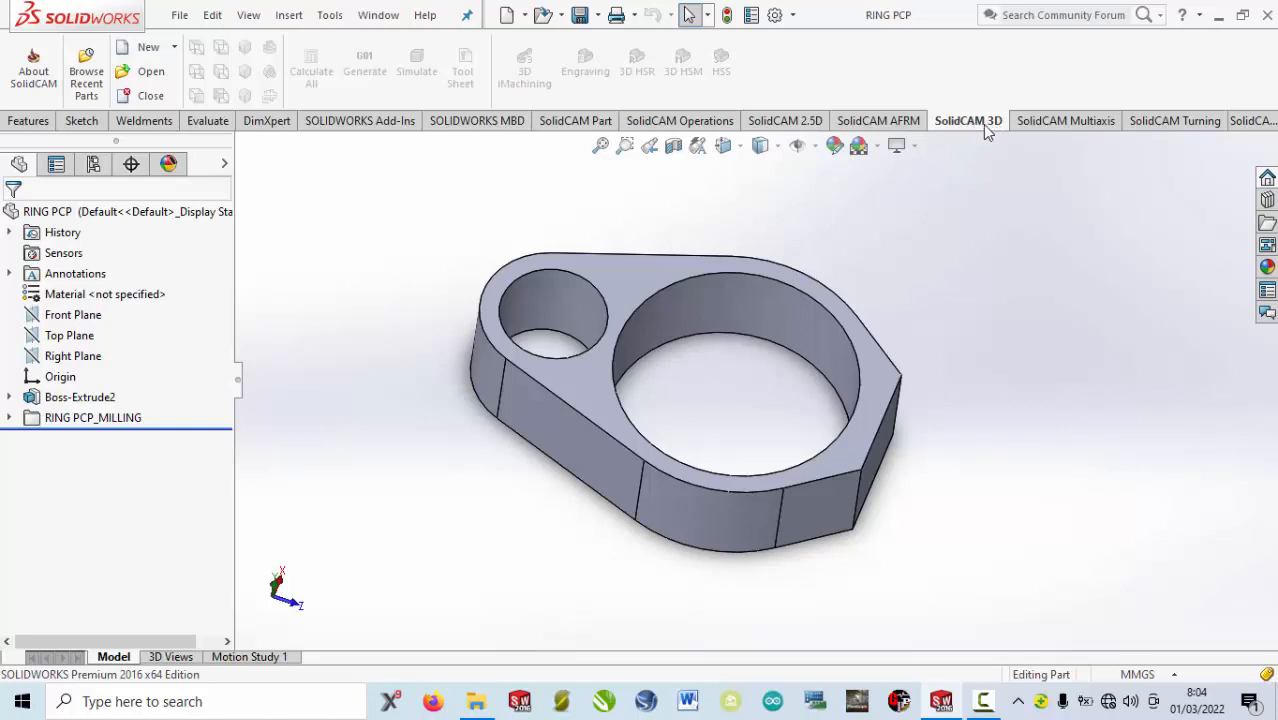
left_click(150, 53)
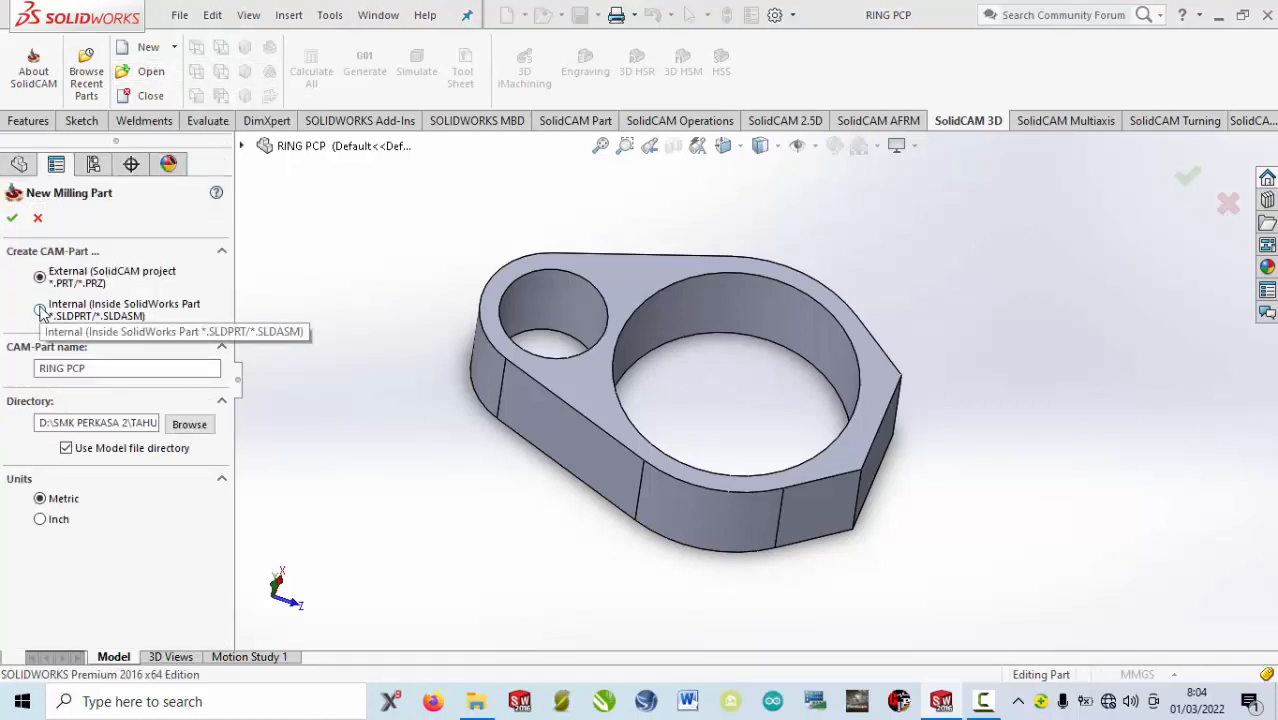
left_click(41, 311)
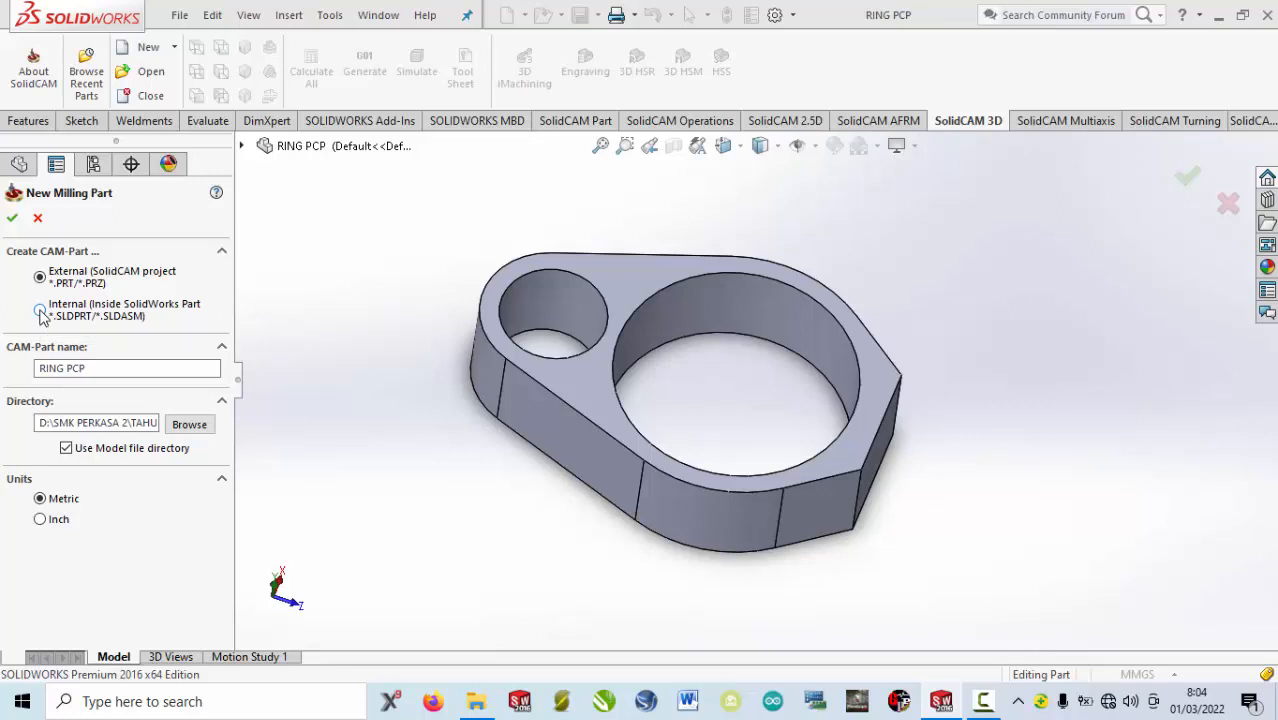
left_click(13, 221)
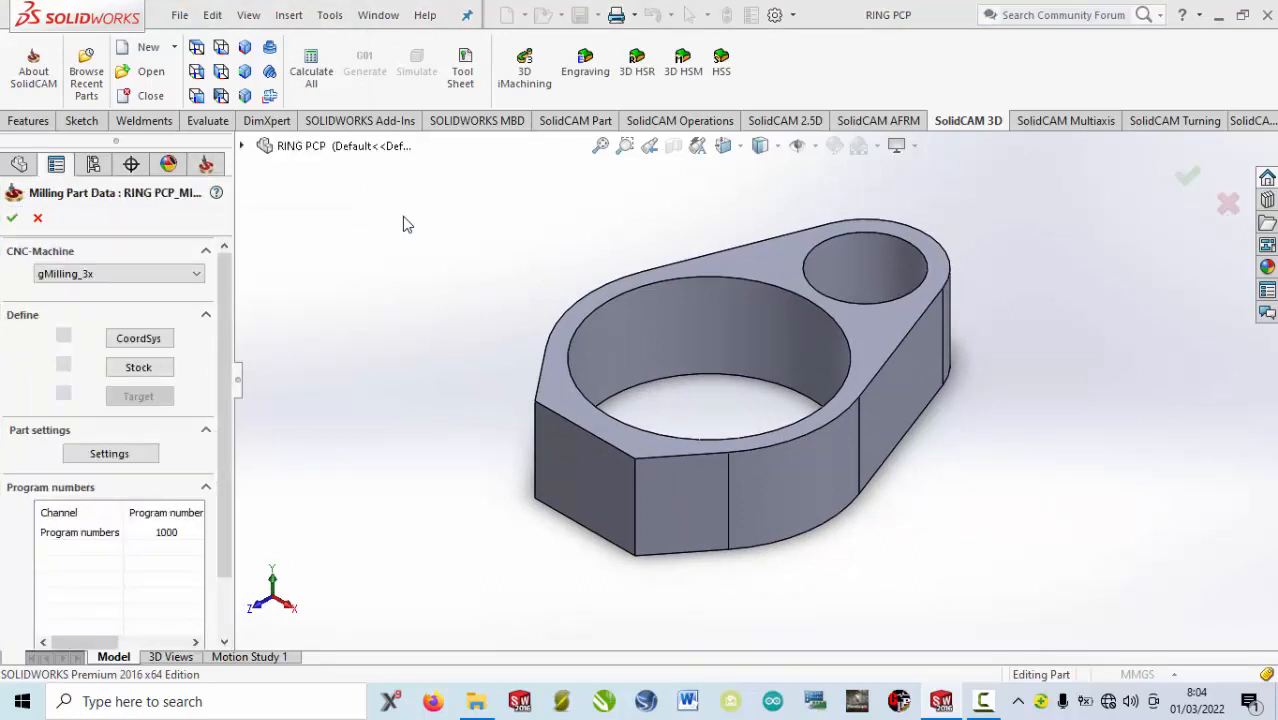
- Define the machining coordinate system from the ring's upper face, with its origin at the top center of the model box
scroll(566, 270, "up", 1)
scroll(898, 279, "down", 1)
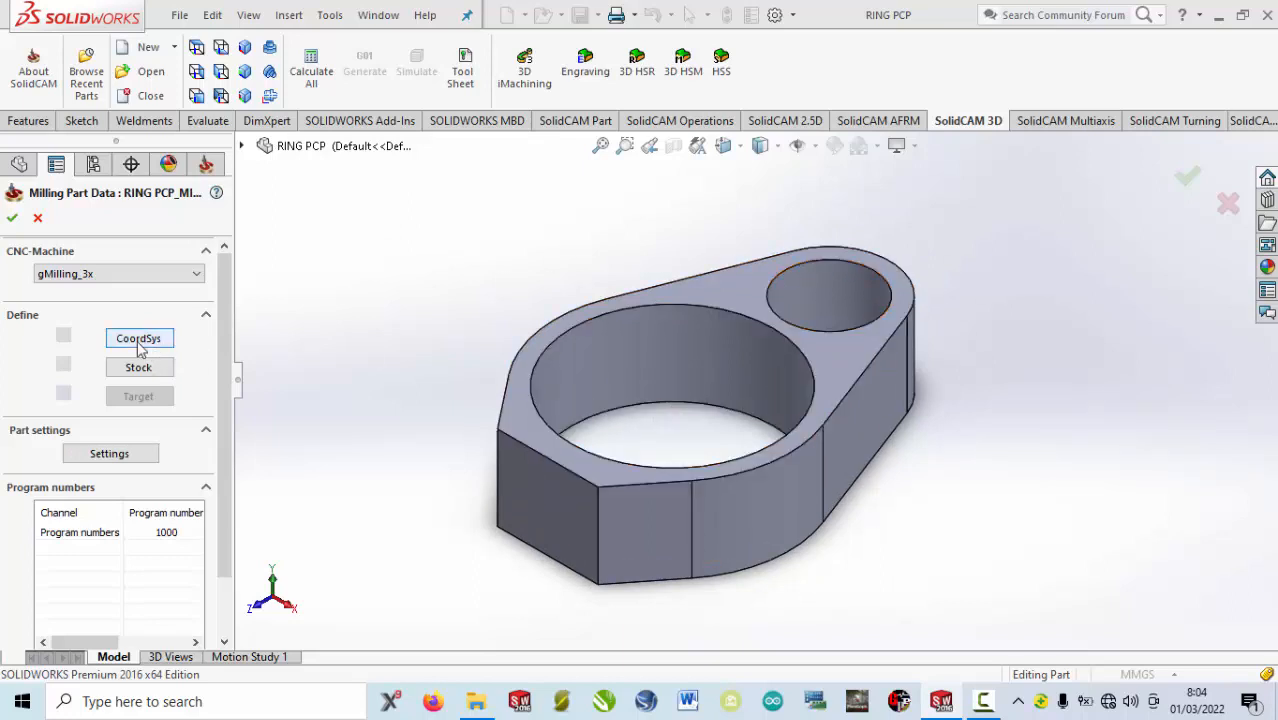
left_click(139, 341)
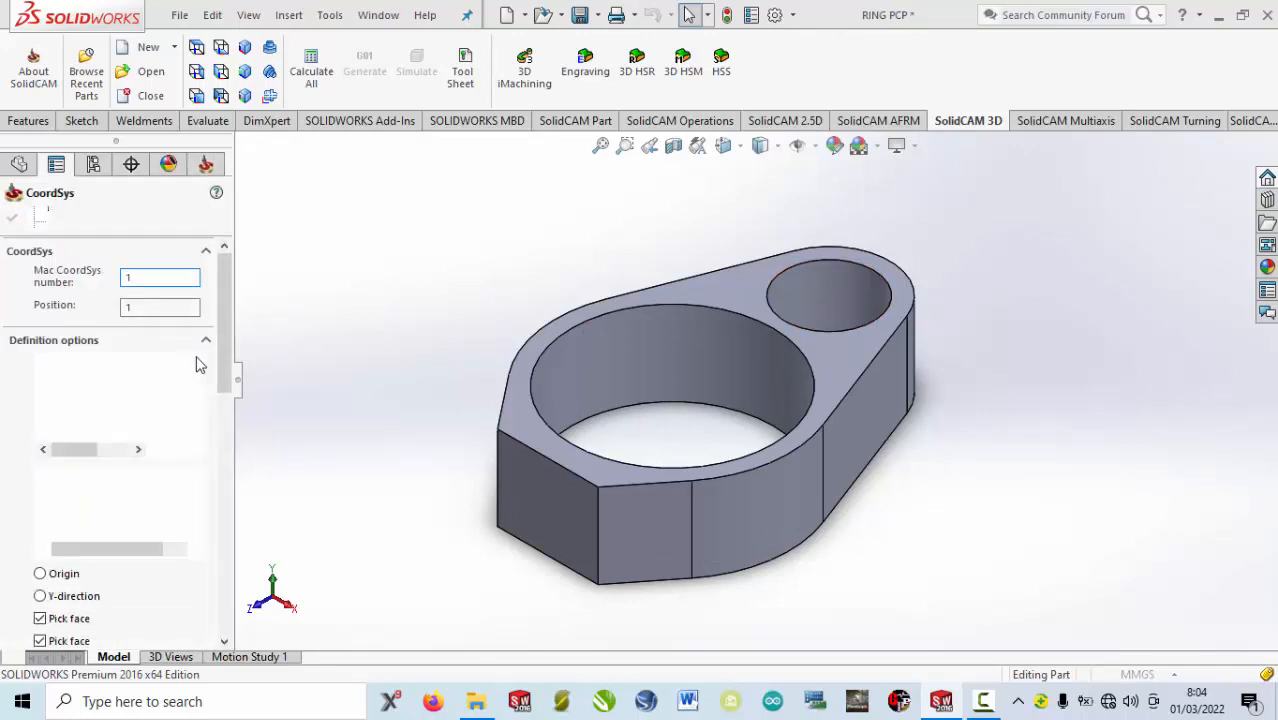
left_click(100, 366)
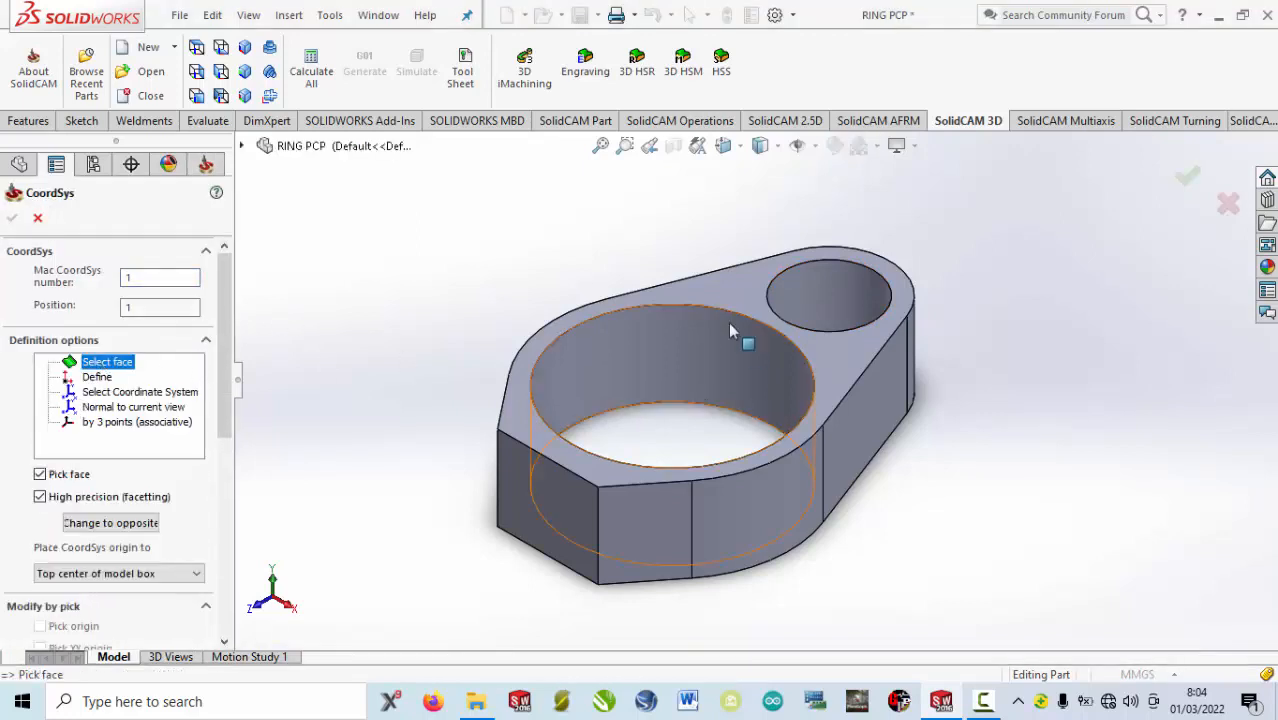
left_click(724, 293)
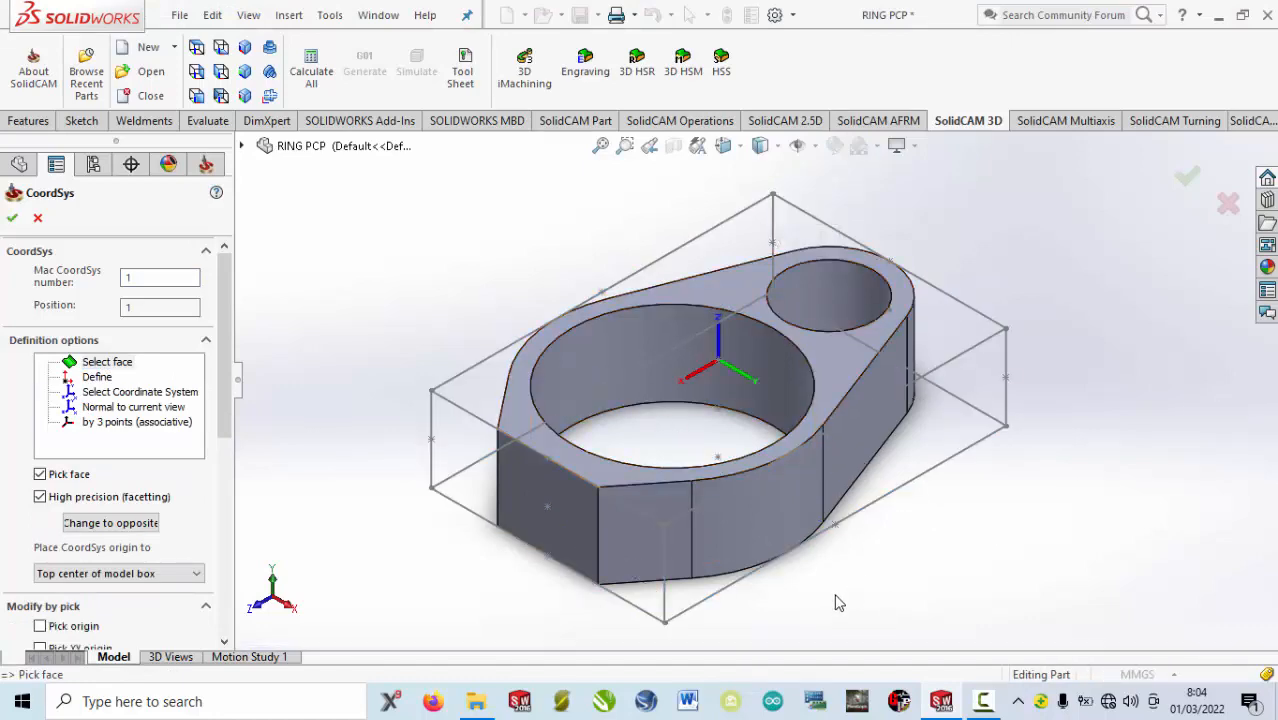
- Examine the coordinate system's origin and axis directions on the ring from several angles, along with the available pick and flip modifications
middle_click_drag(838, 603, 785, 485)
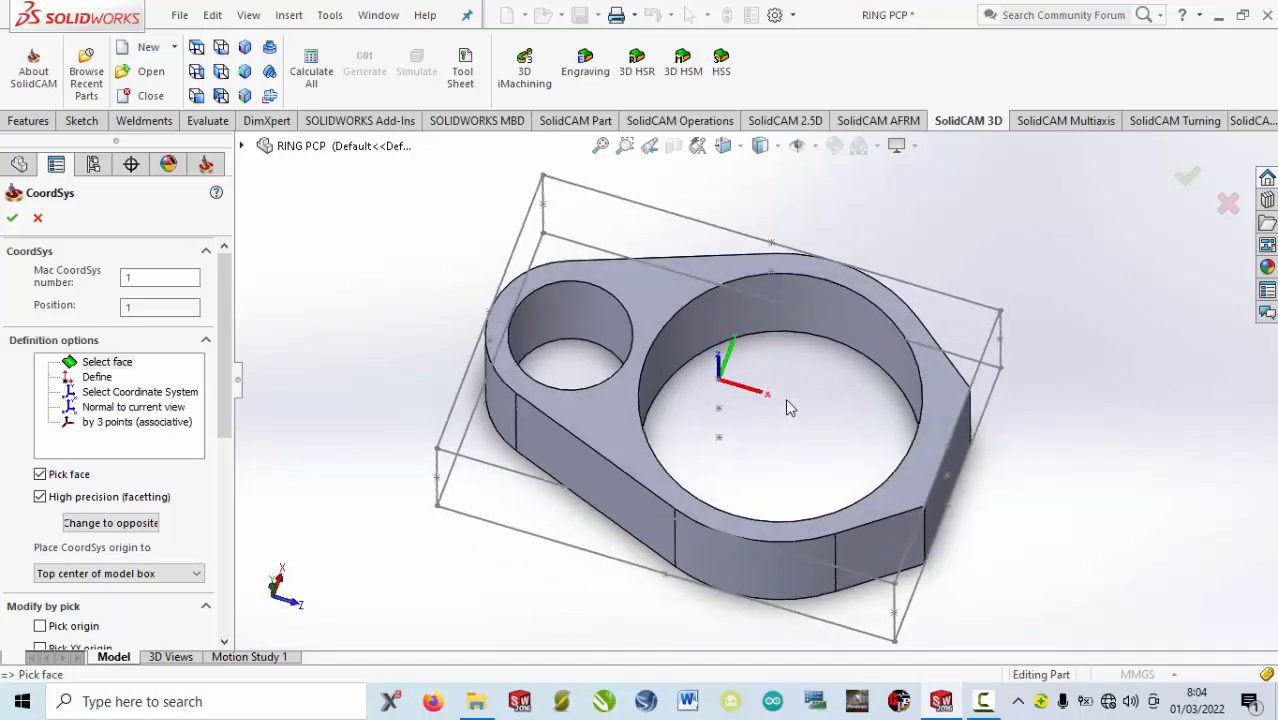
scroll(752, 372, "down", 3)
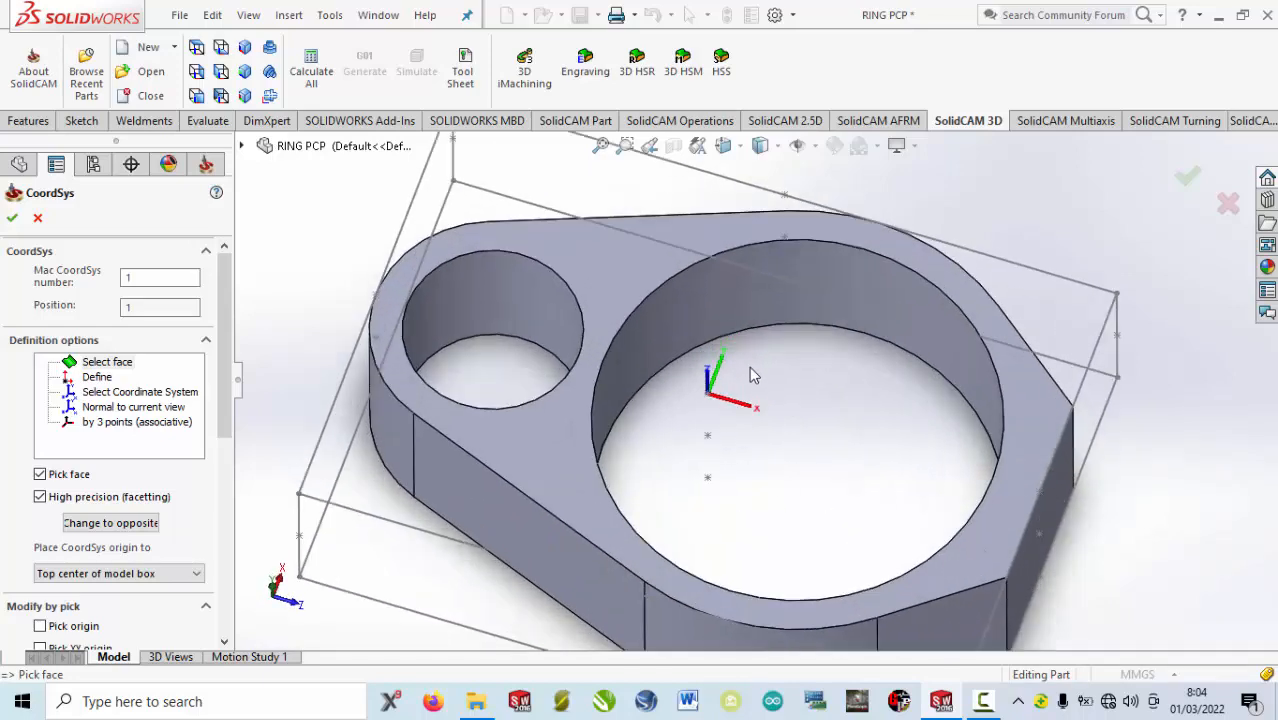
scroll(752, 375, "up", 3)
mouse_move(752, 388)
middle_mouse_down()
mouse_move(752, 485)
mouse_move(751, 378)
middle_mouse_up()
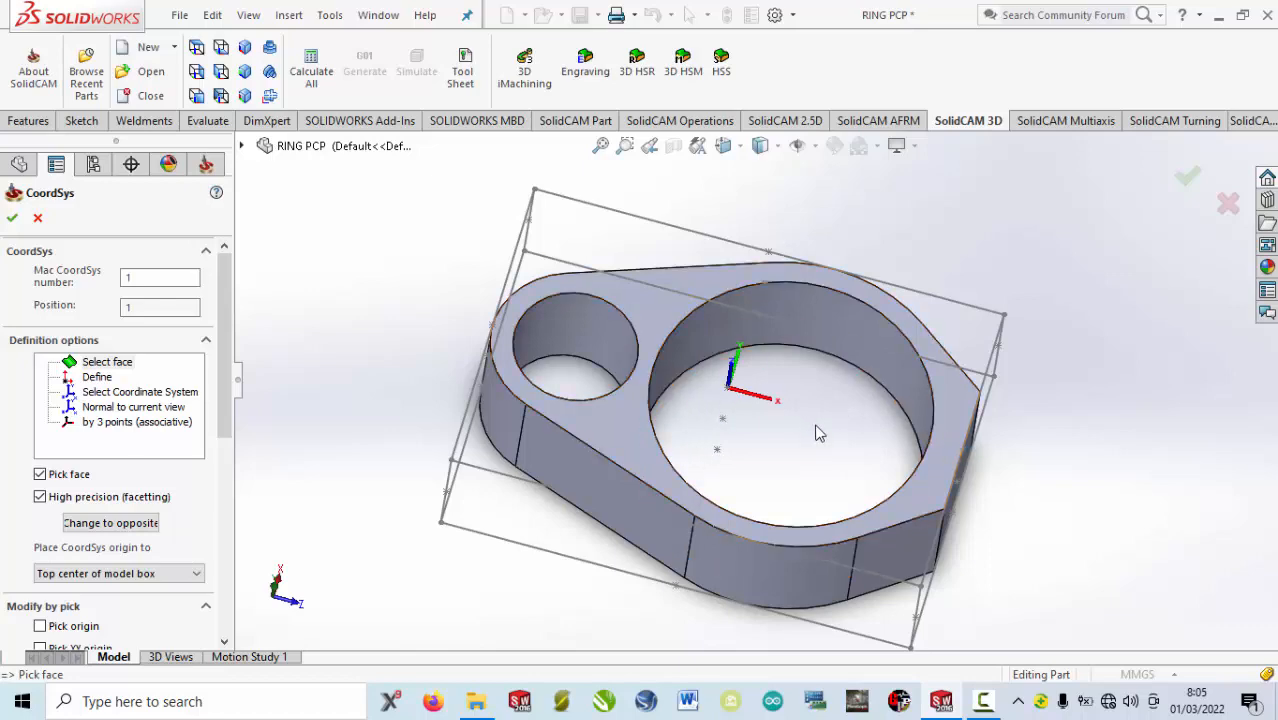
middle_click_drag(820, 440, 737, 580)
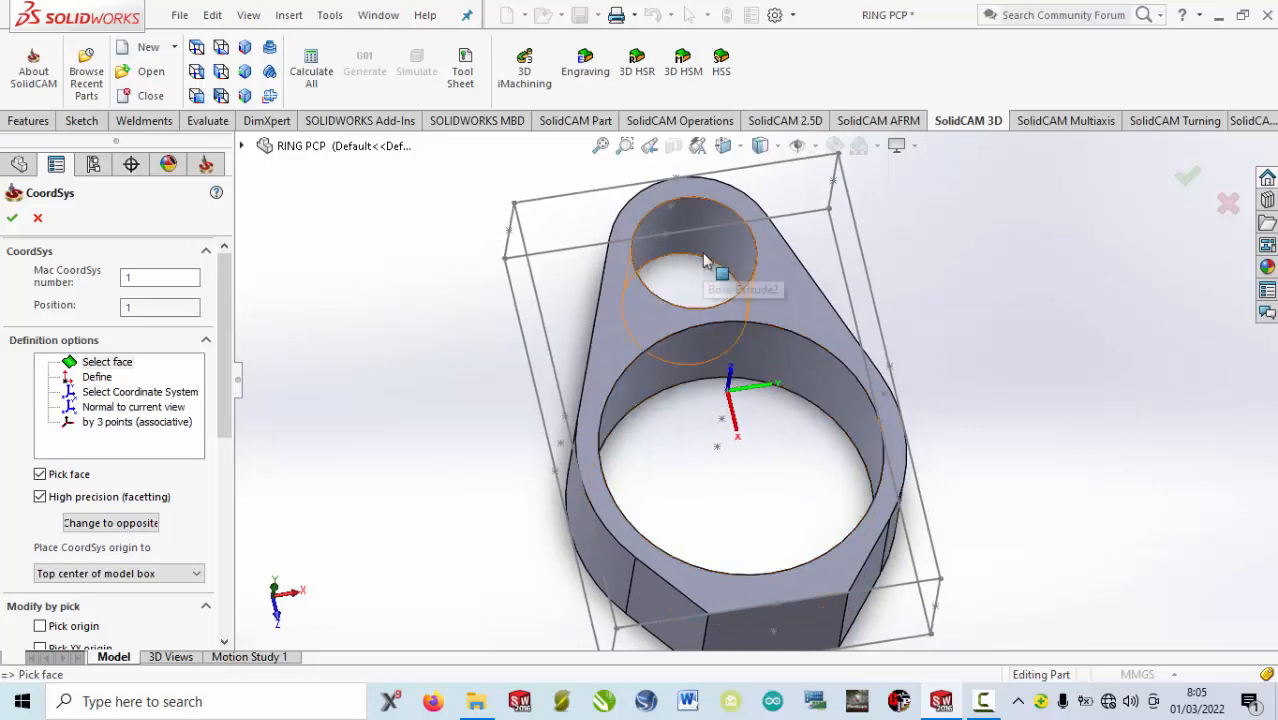
left_click_drag(227, 338, 235, 471)
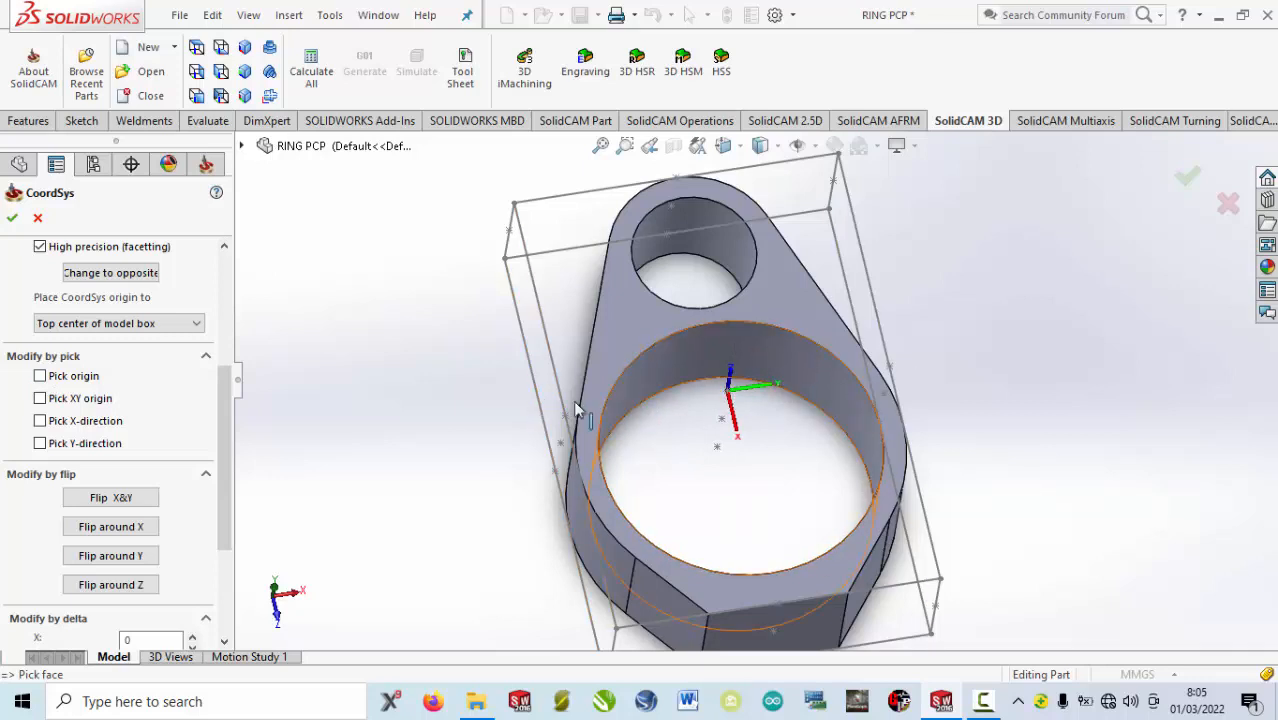
scroll(745, 320, "up", 1)
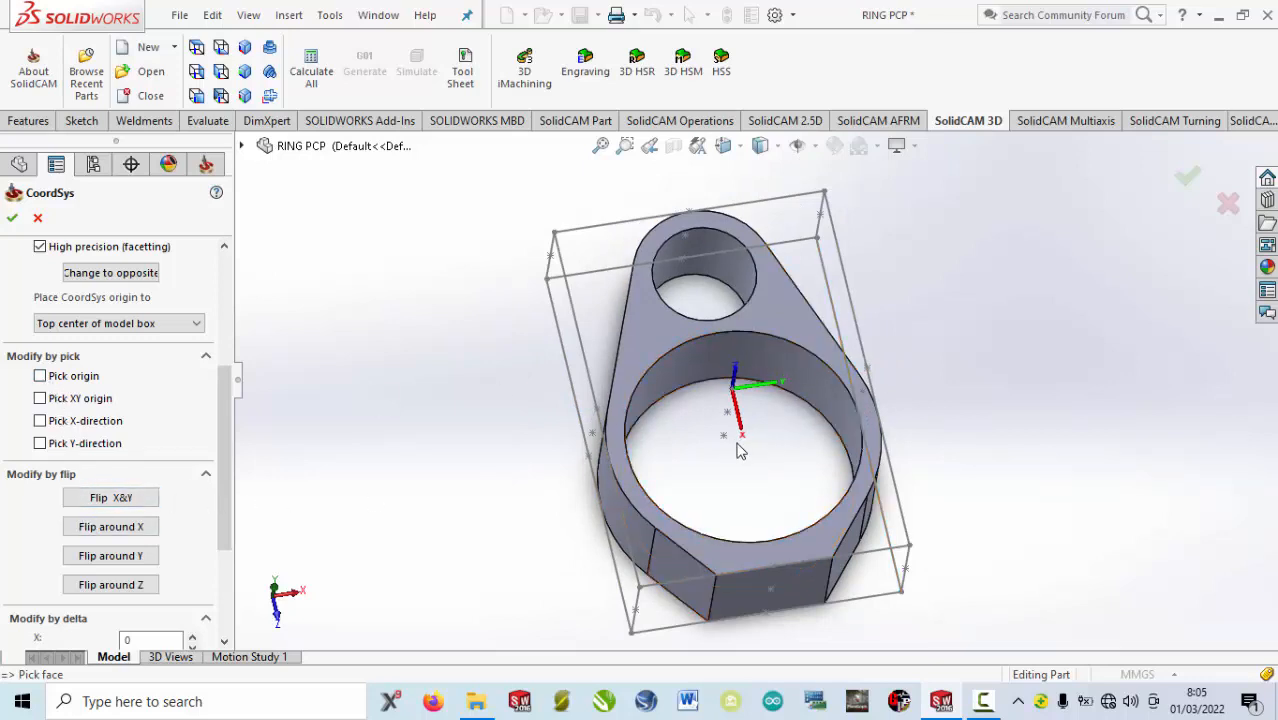
middle_click_drag(818, 476, 756, 432)
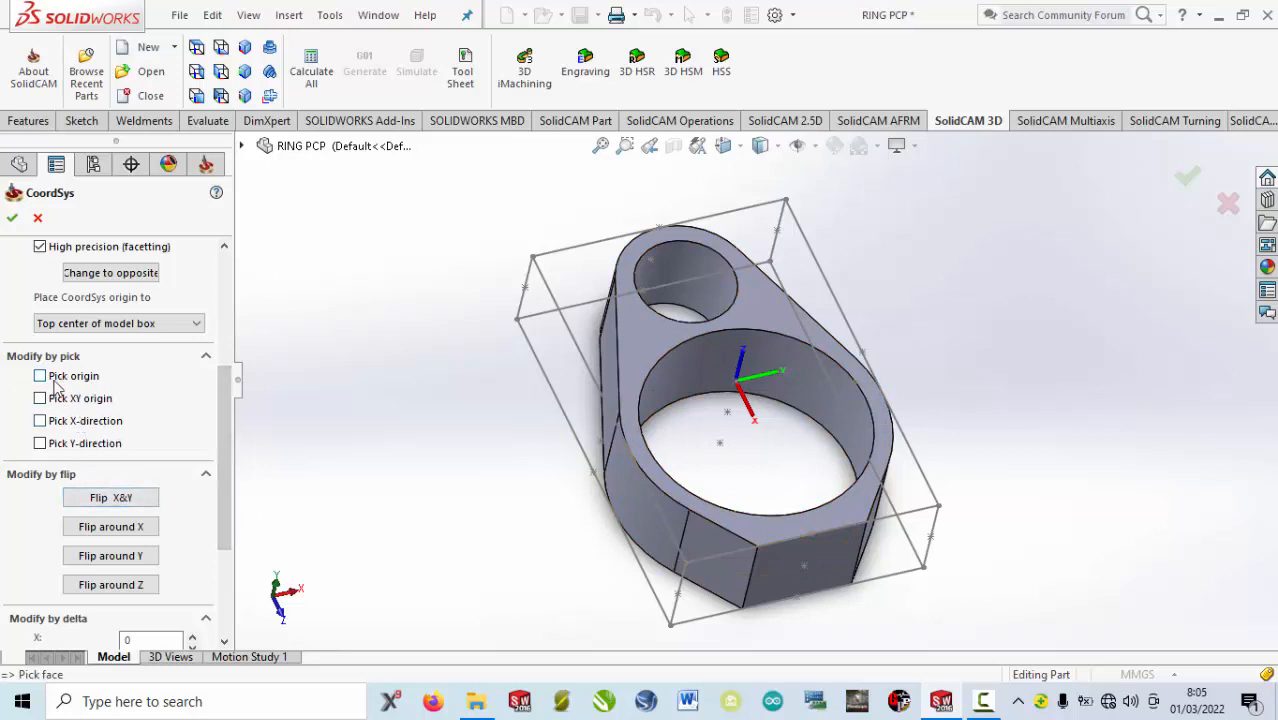
scroll(716, 425, "up", 2)
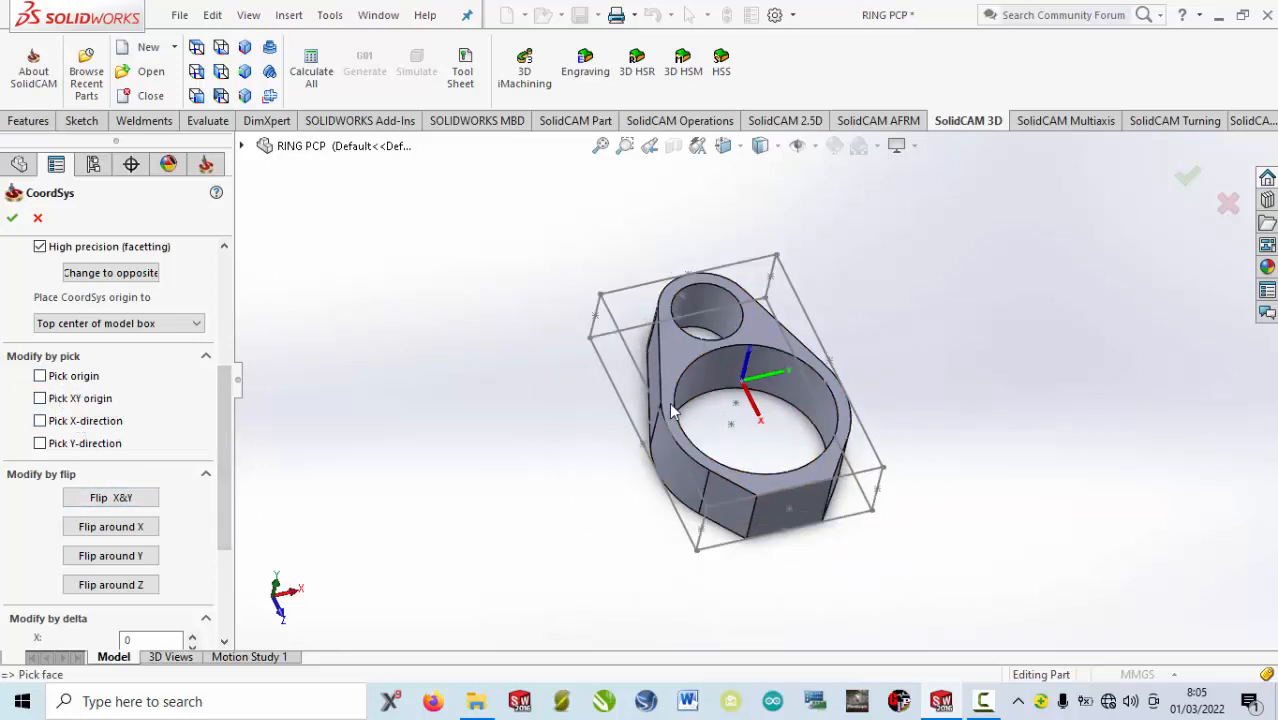
middle_click_drag(672, 411, 727, 433)
scroll(785, 347, "down", 2)
scroll(785, 352, "down", 2)
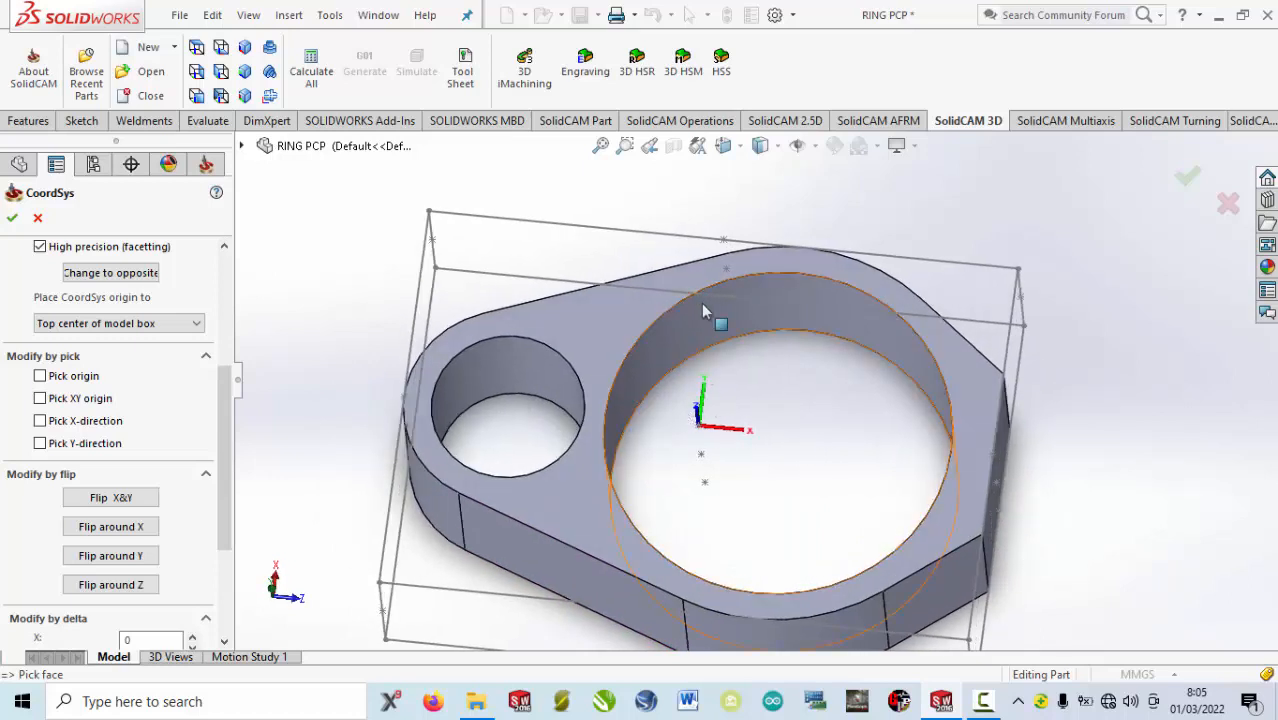
middle_click_drag(735, 412, 742, 368)
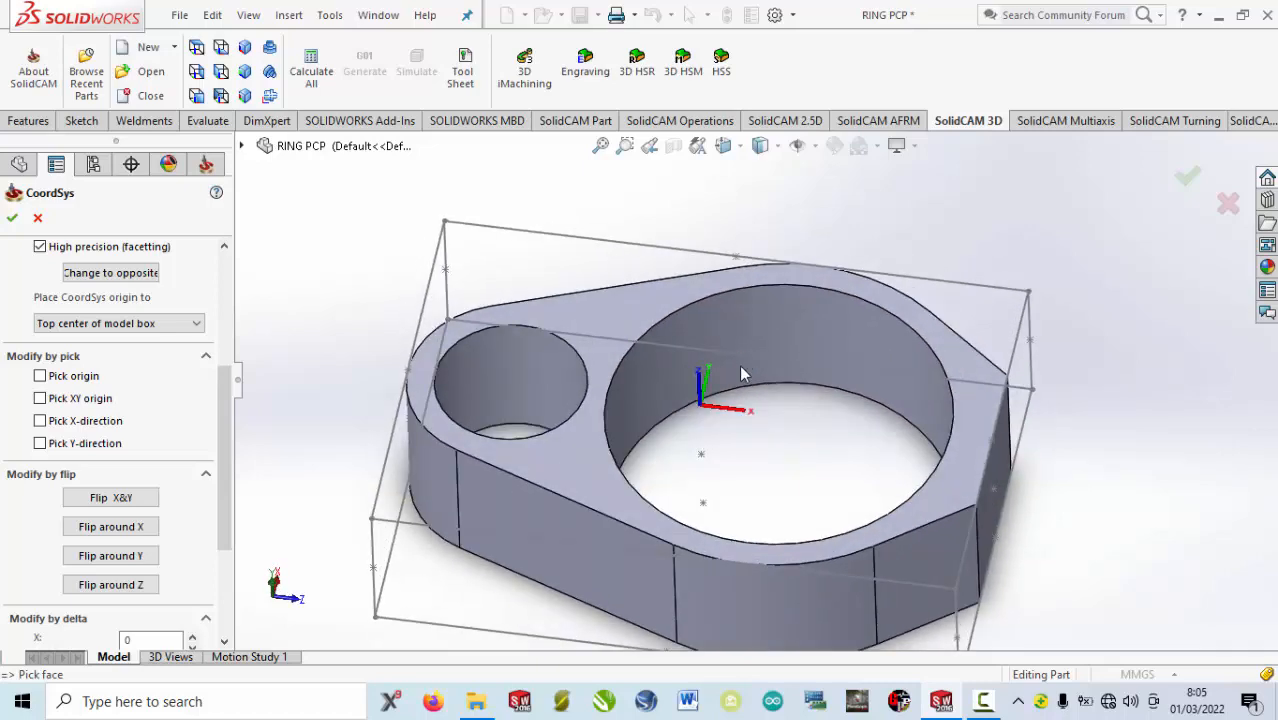
- Accept the coordinate system placement and set its planar part lower level to -15
left_click(12, 217)
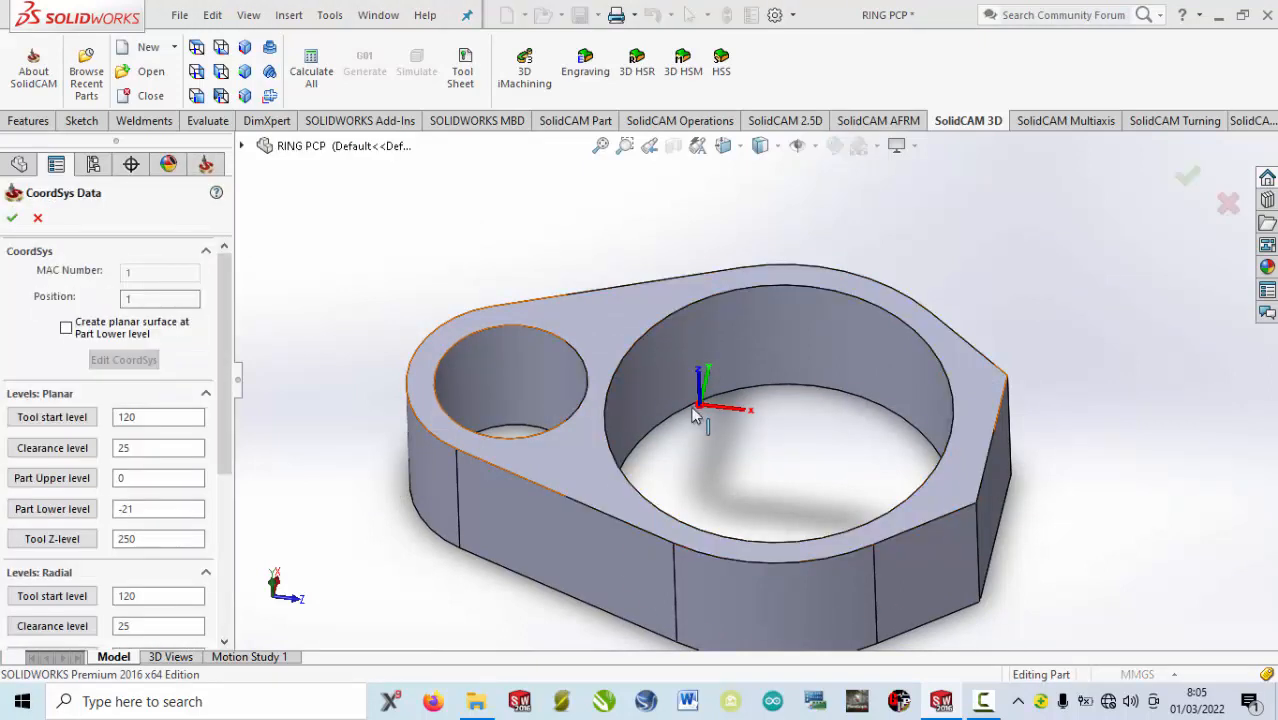
scroll(181, 375, "down", 3)
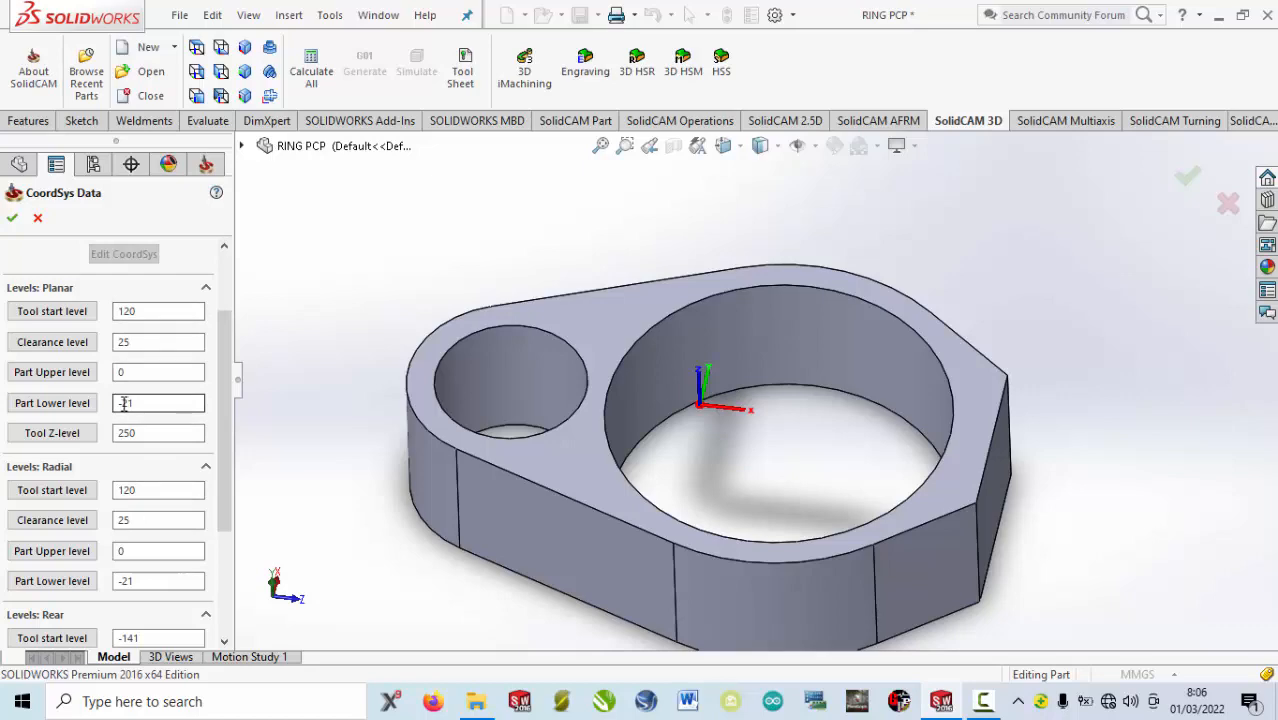
scroll(792, 405, "up", 2)
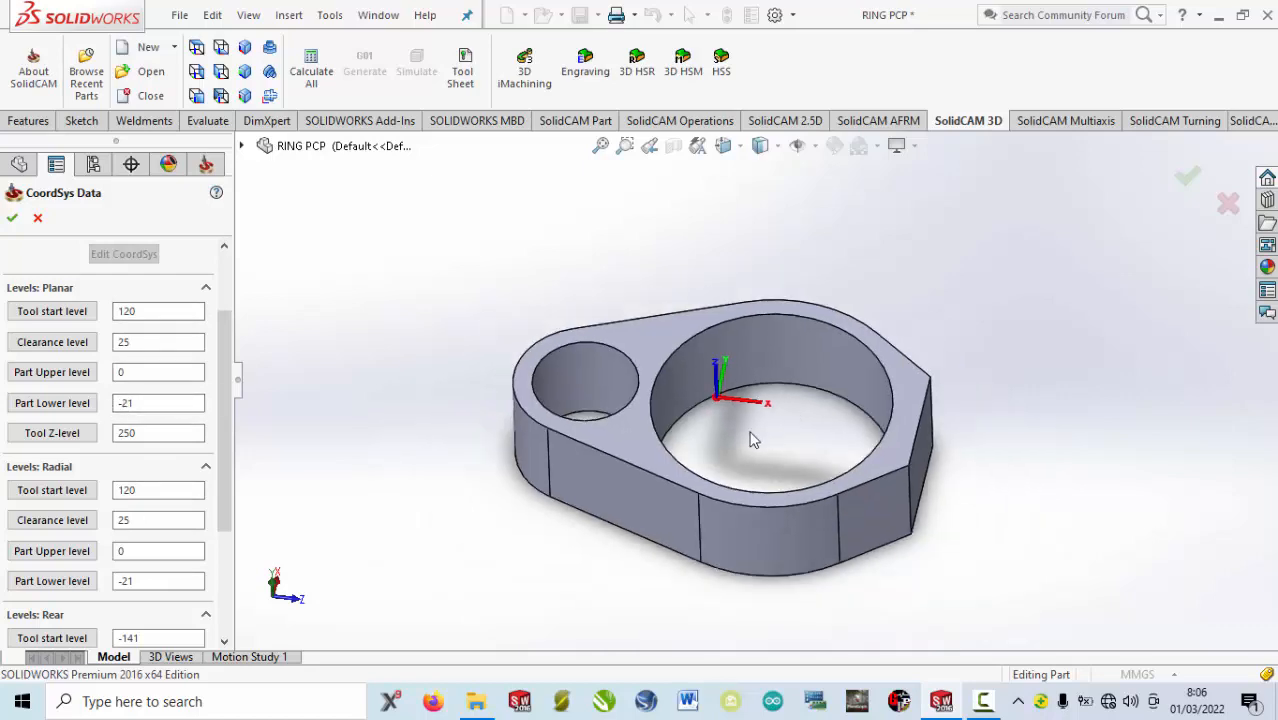
scroll(748, 437, "down", 2)
middle_click_drag(748, 437, 772, 414)
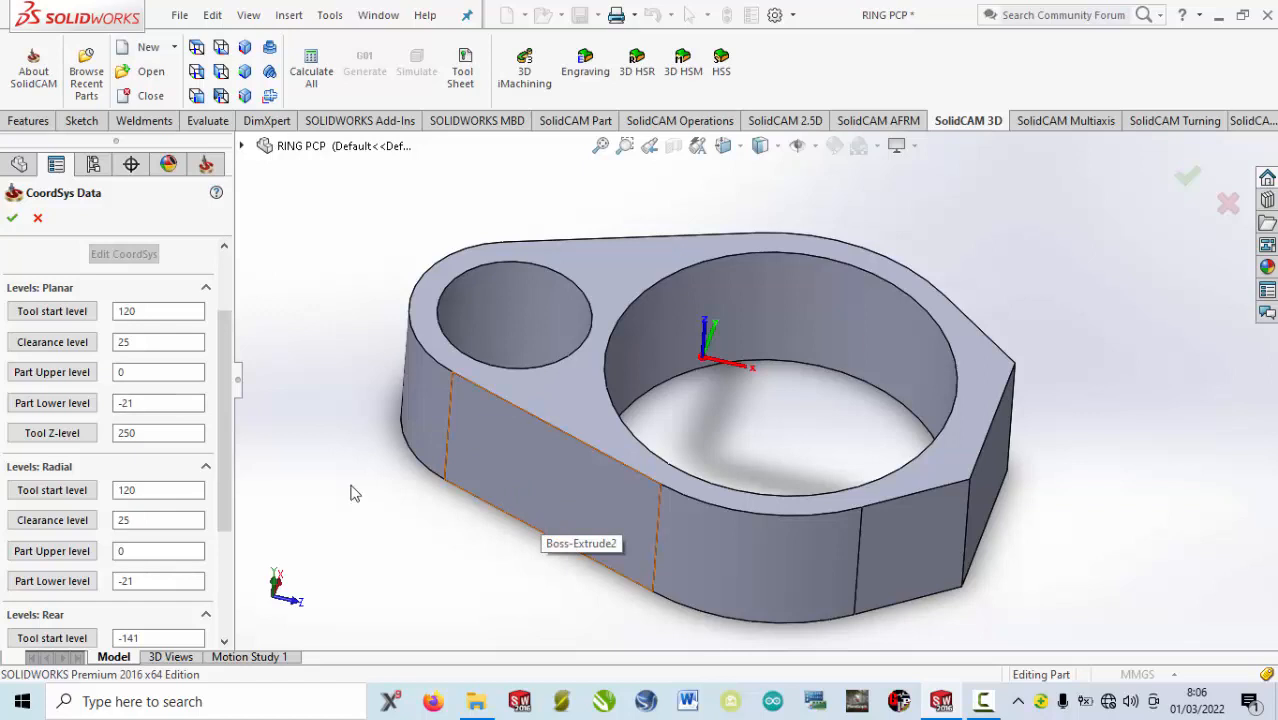
left_click(125, 403)
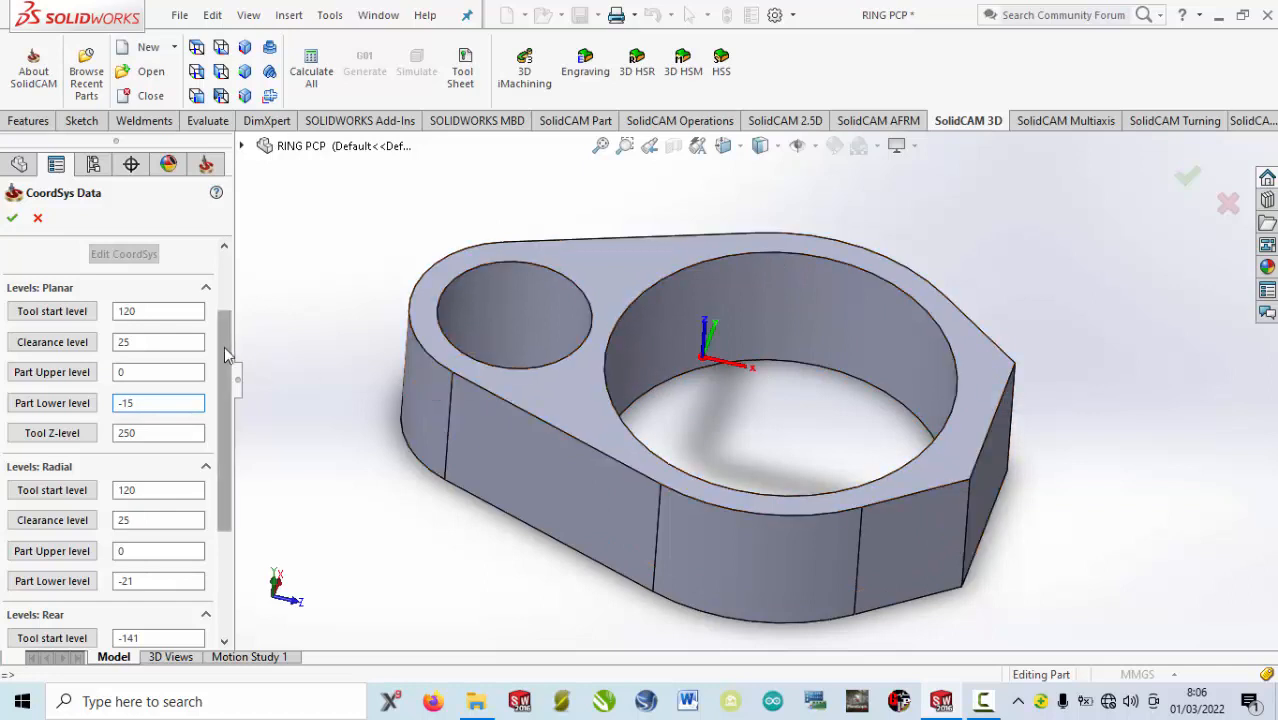
- Set the radial part lower level and rear part upper level to -15, and finish the coordinate system definition
scroll(225, 355, "down", 3)
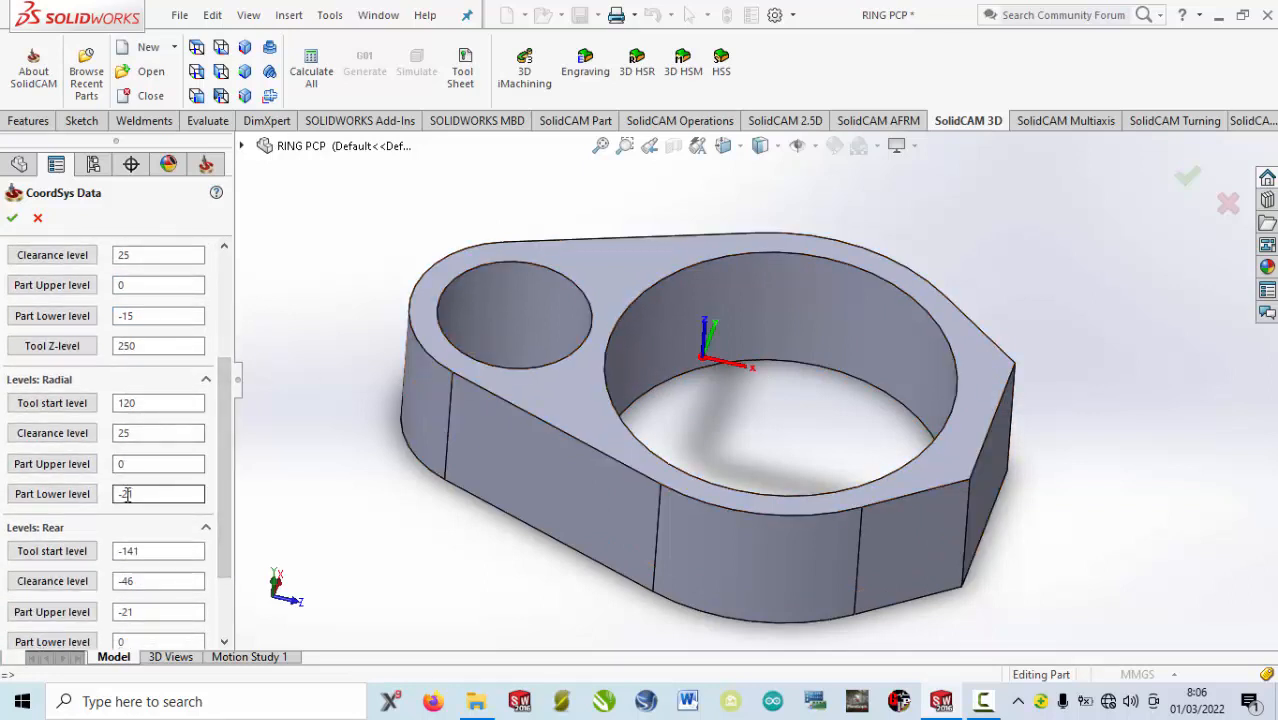
double_click(138, 494)
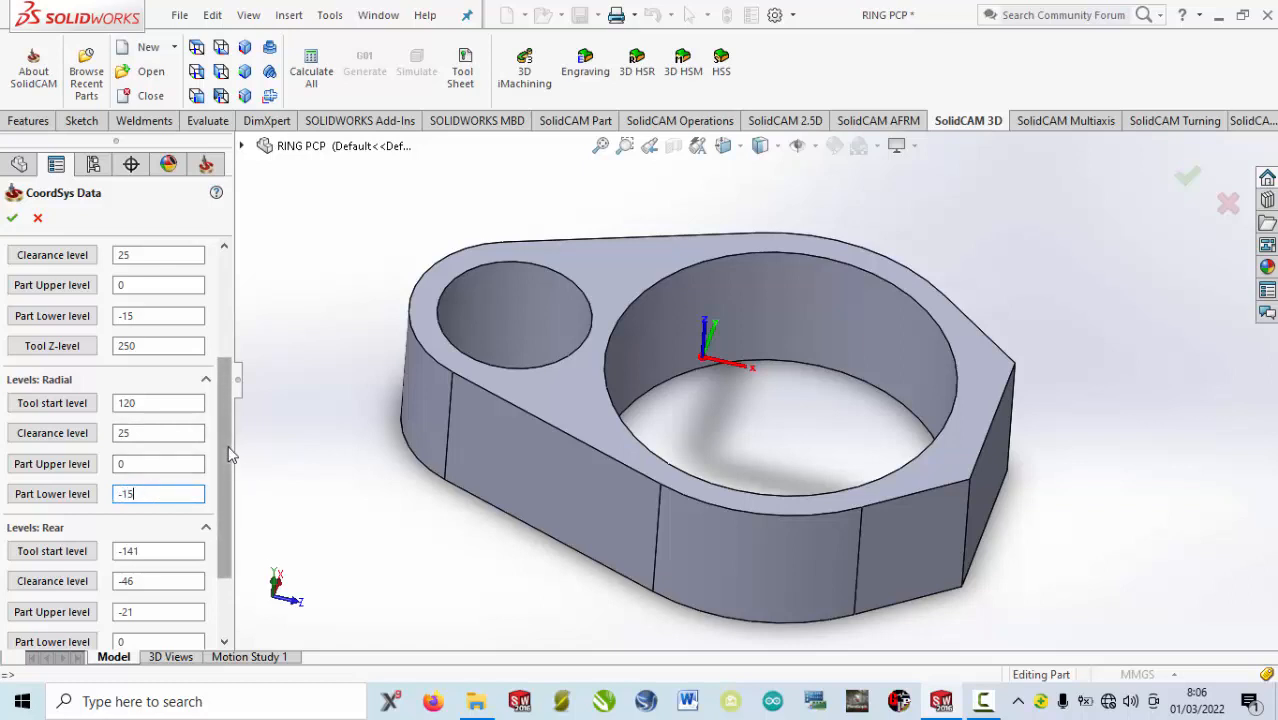
scroll(218, 493, "down", 3)
double_click(153, 527)
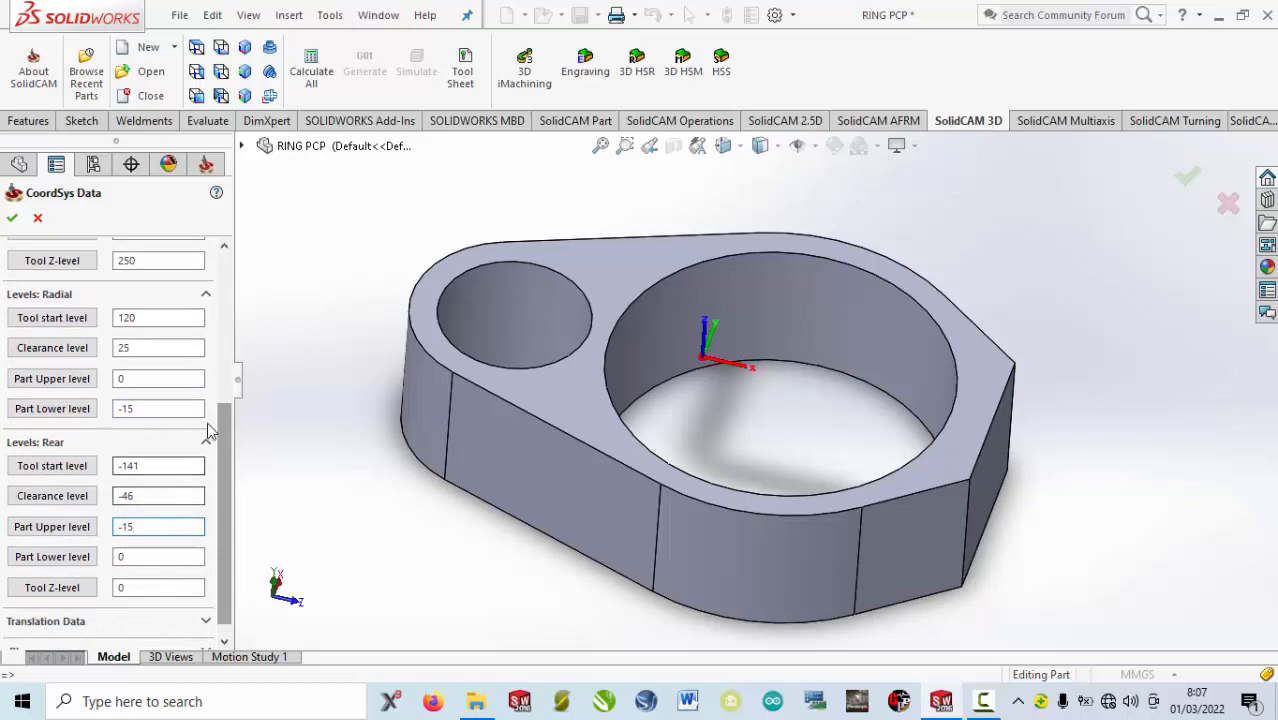
left_click_drag(221, 428, 230, 420)
left_click_drag(237, 370, 228, 338)
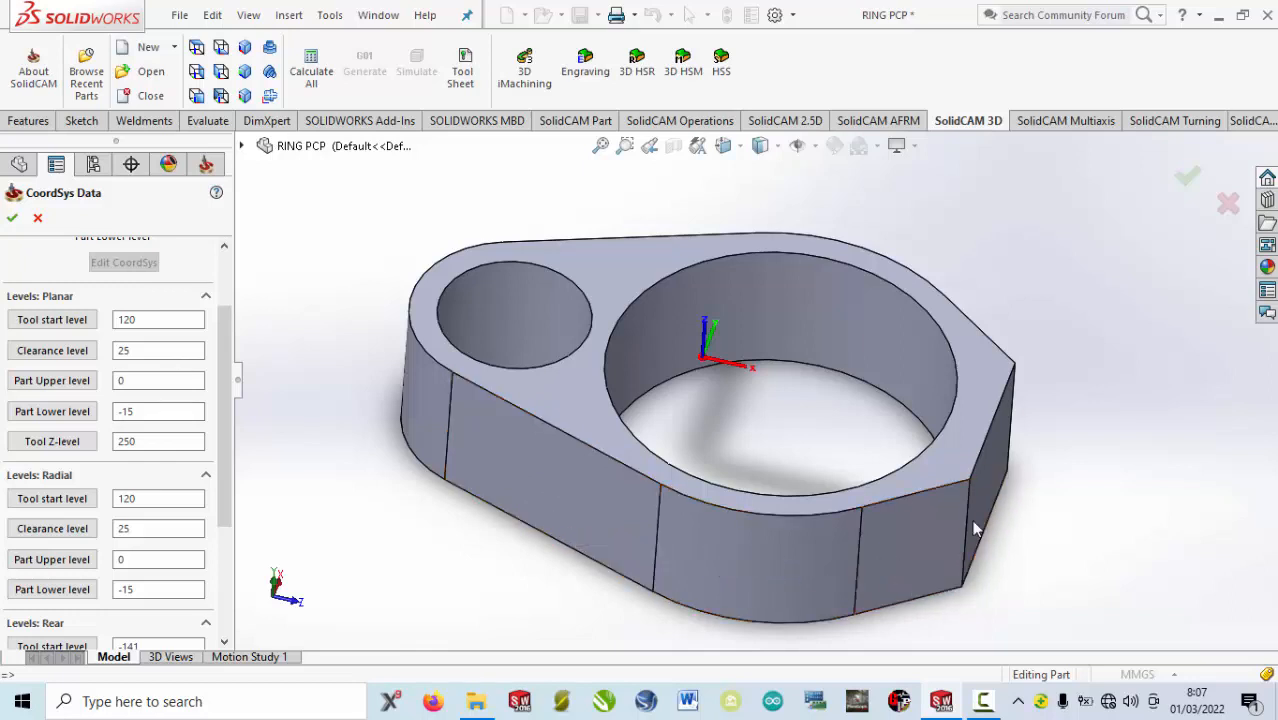
left_click(12, 220)
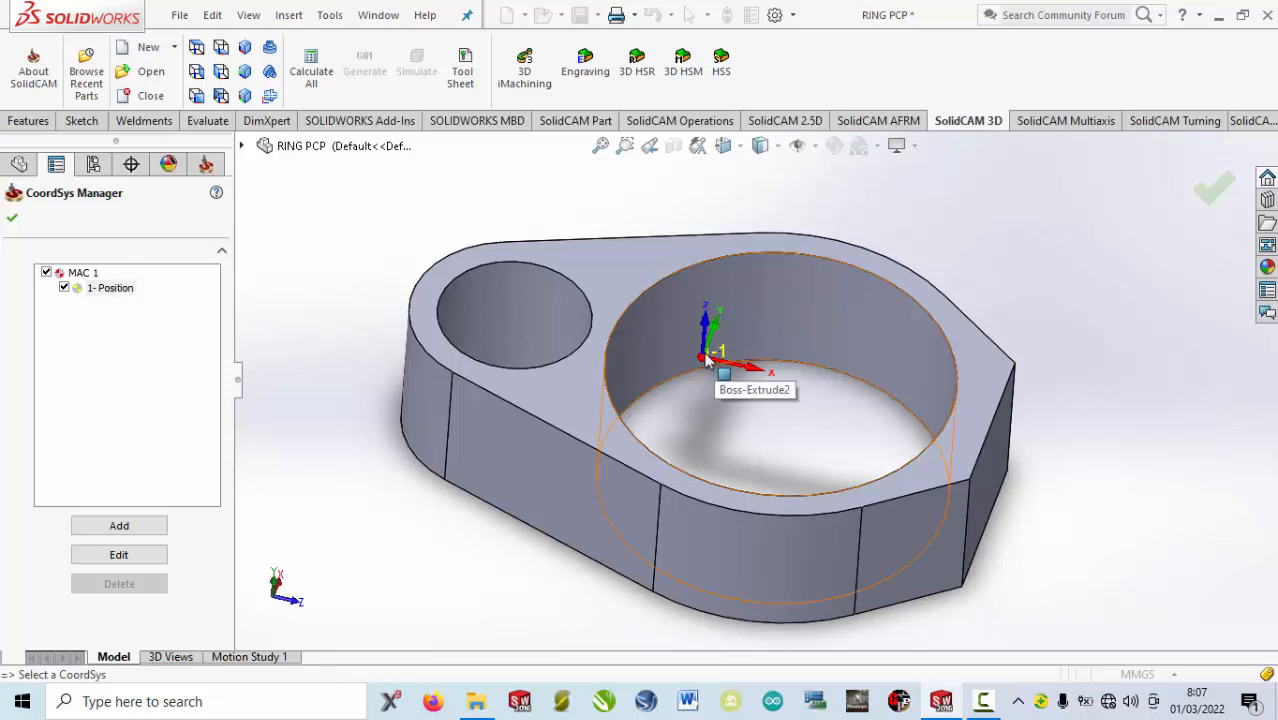
left_click(12, 217)
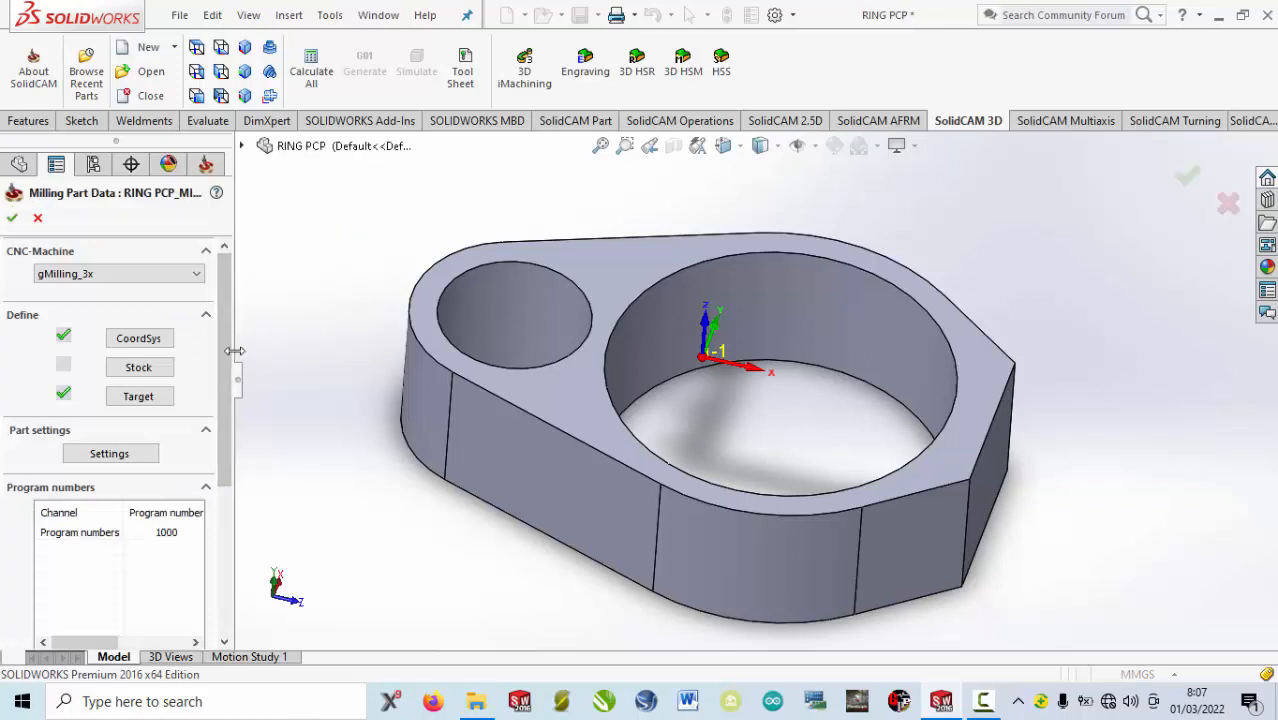
- Define the stock as a box relative to the model, selecting the ring solid as its basis
scroll(755, 362, "up", 3)
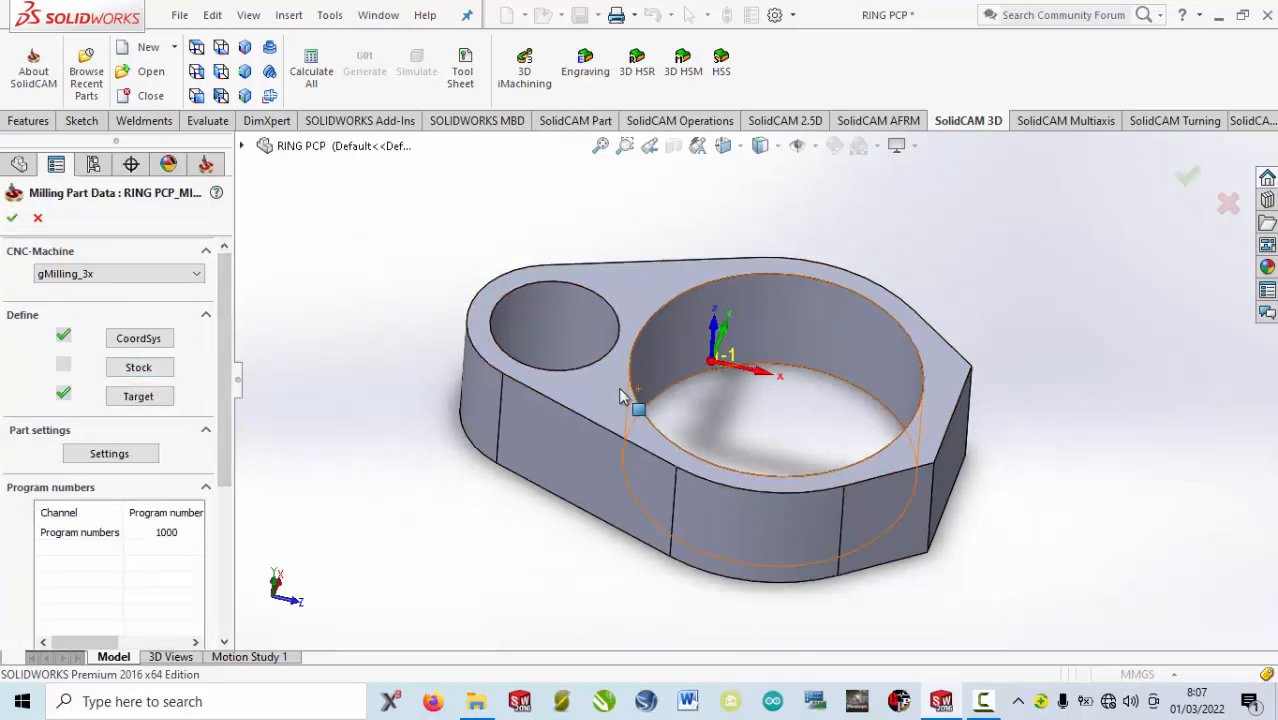
left_click(138, 368)
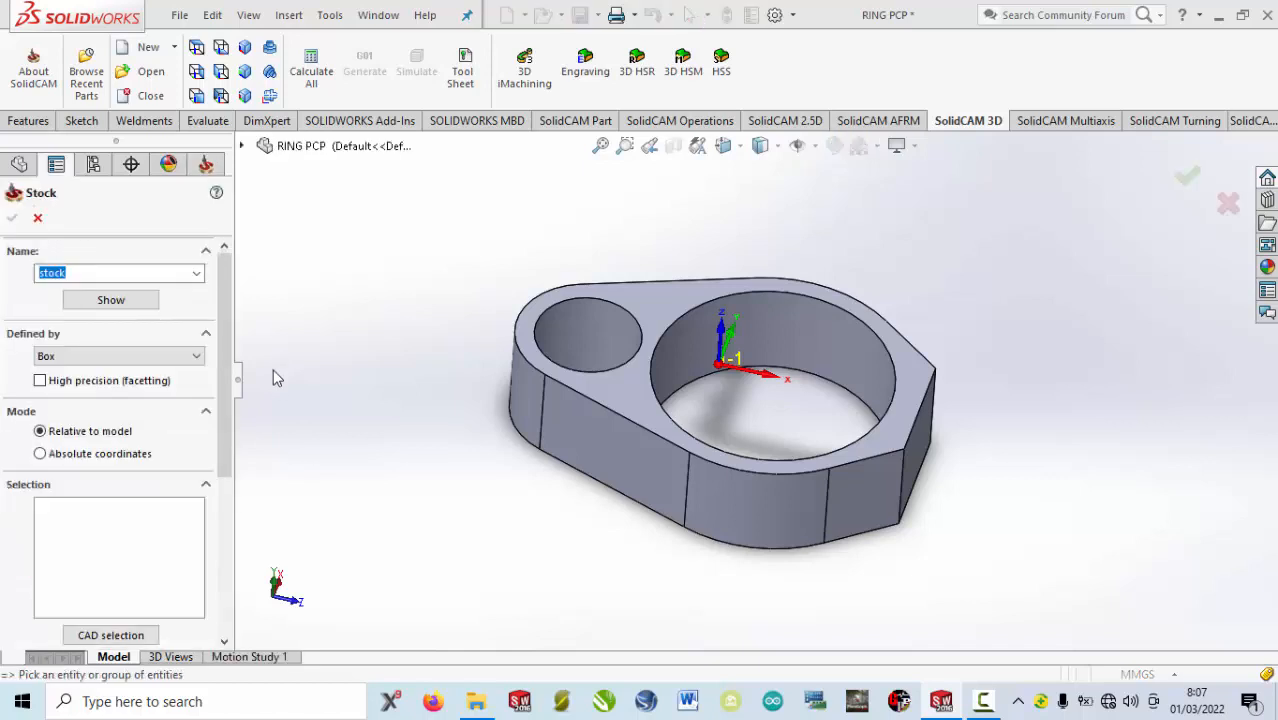
left_click(128, 360)
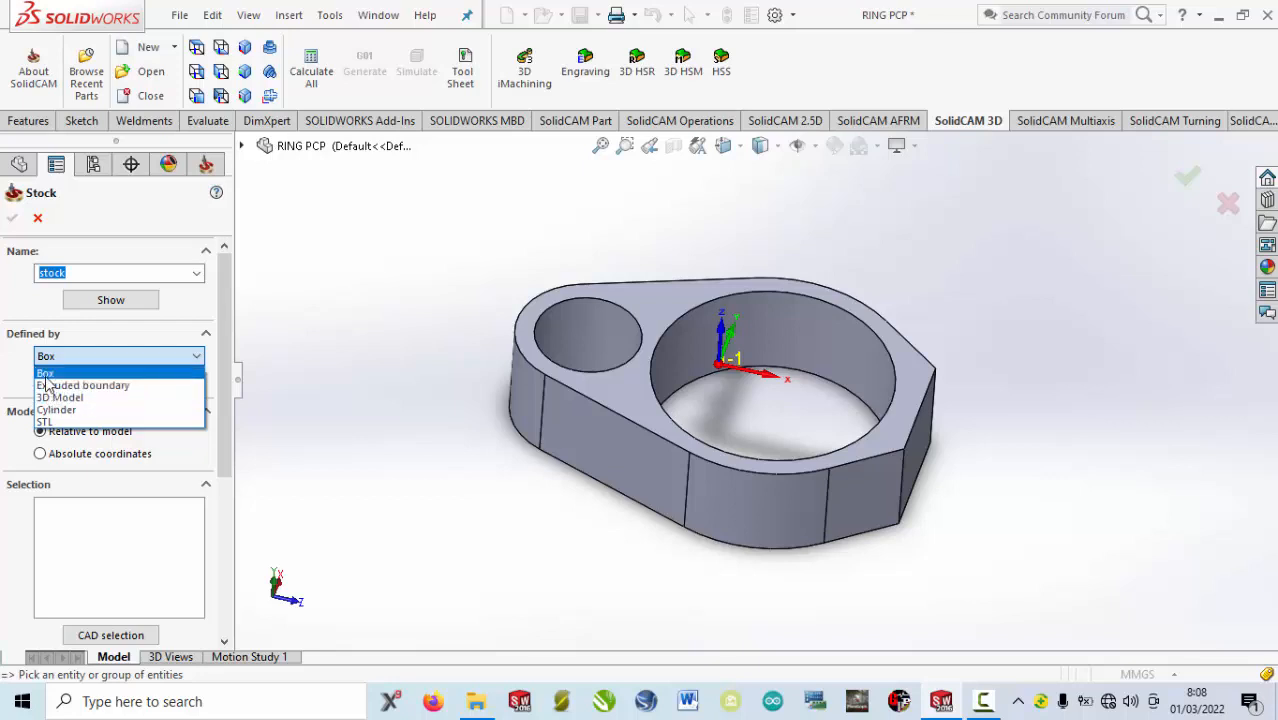
left_click(45, 375)
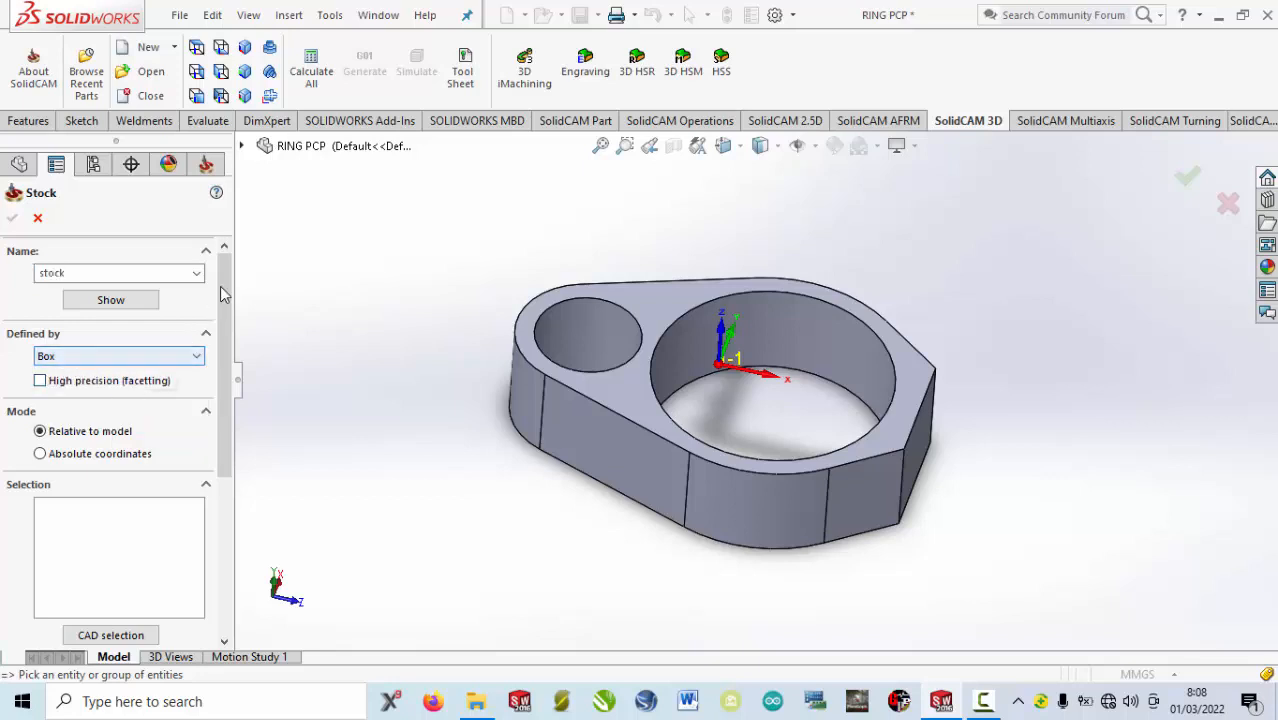
scroll(223, 295, "down", 3)
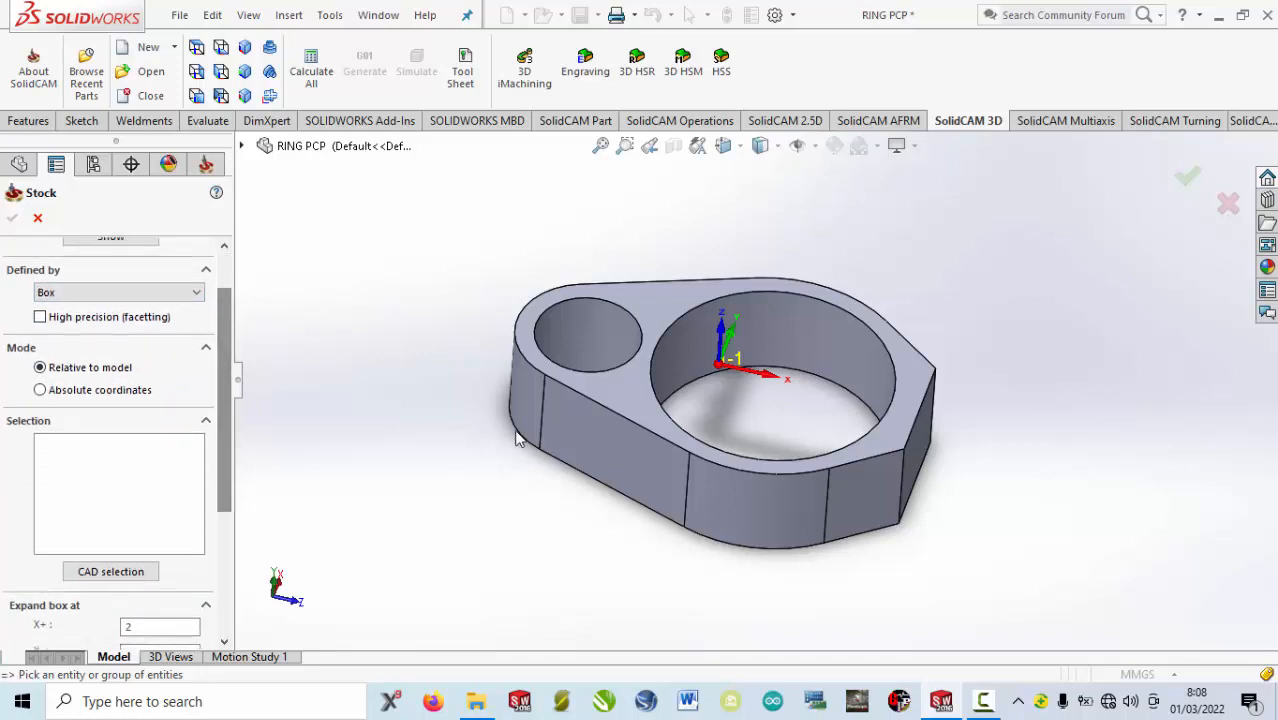
left_click(638, 400)
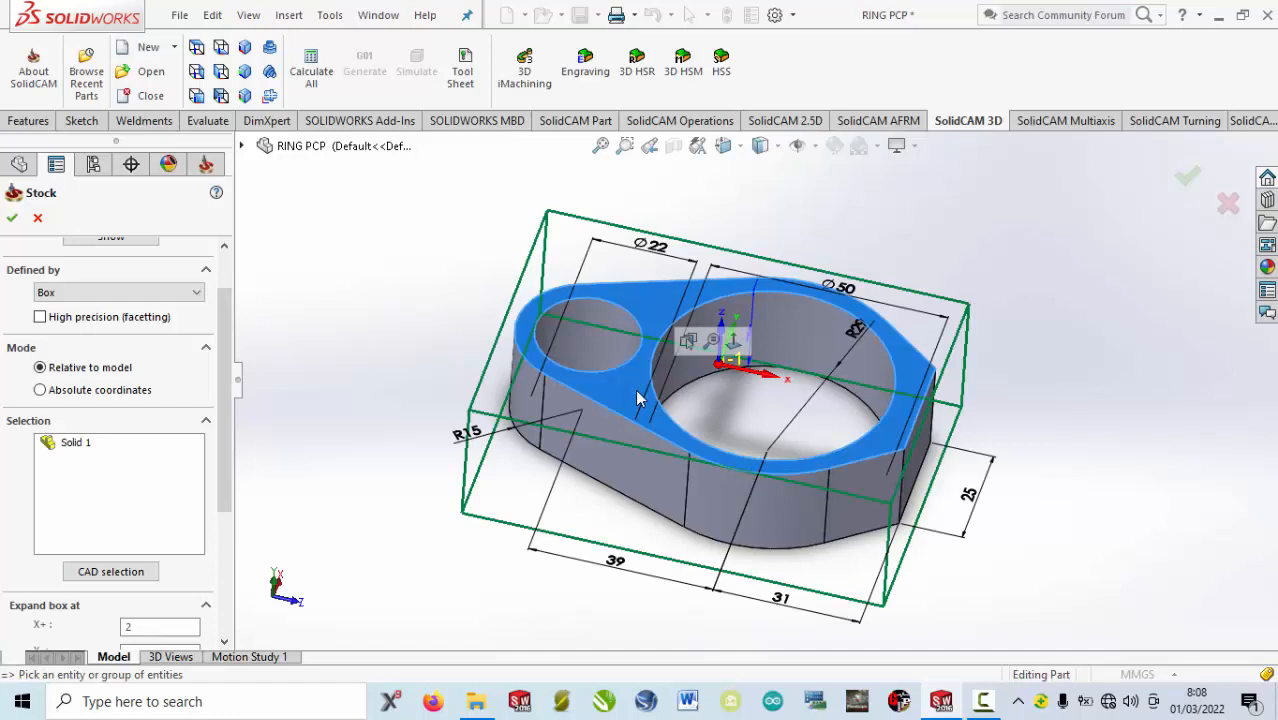
- Expand the stock box by 3 at X+, X-, Y+ and Y-
left_click_drag(223, 397, 226, 467)
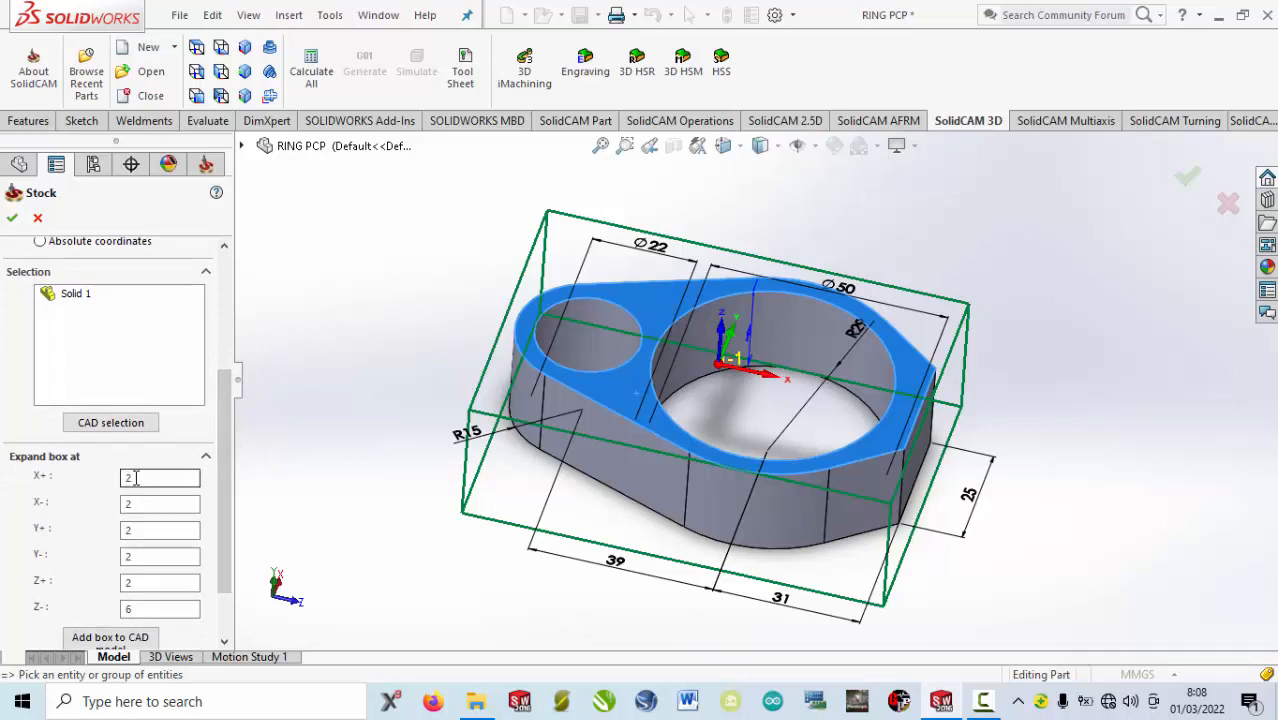
left_click_drag(143, 478, 109, 478)
type("3")
left_click(137, 505)
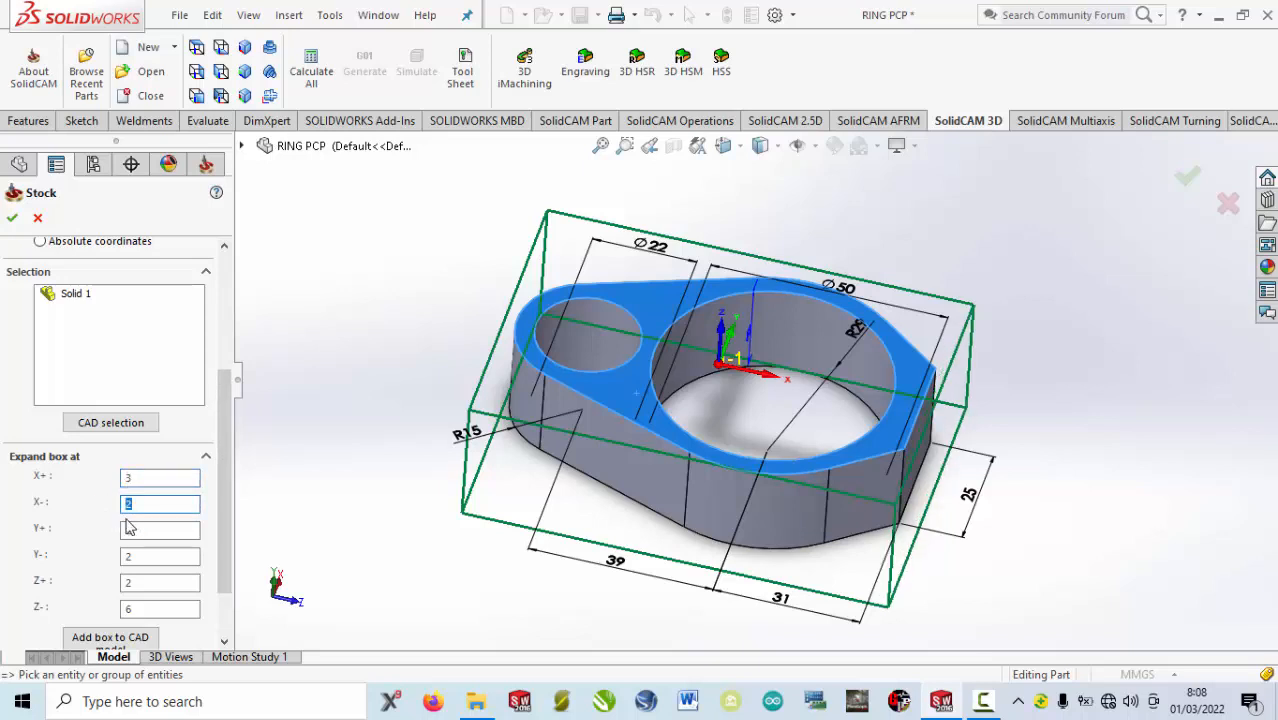
key("BackSpace")
type("3")
left_click(154, 531)
left_click_drag(140, 533, 107, 554)
type("3")
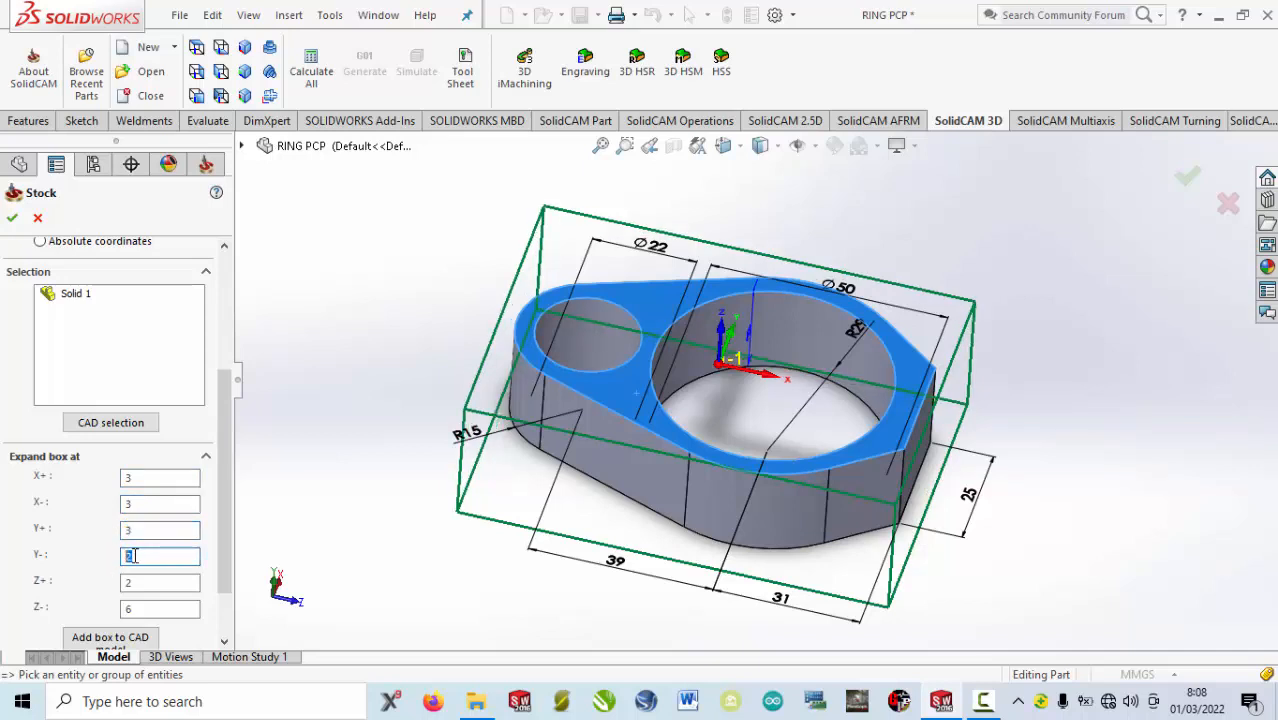
type("3")
- Set the stock box expansion at Z+ and Z- to 0, and accept the stock and the milling part data
left_click(137, 581)
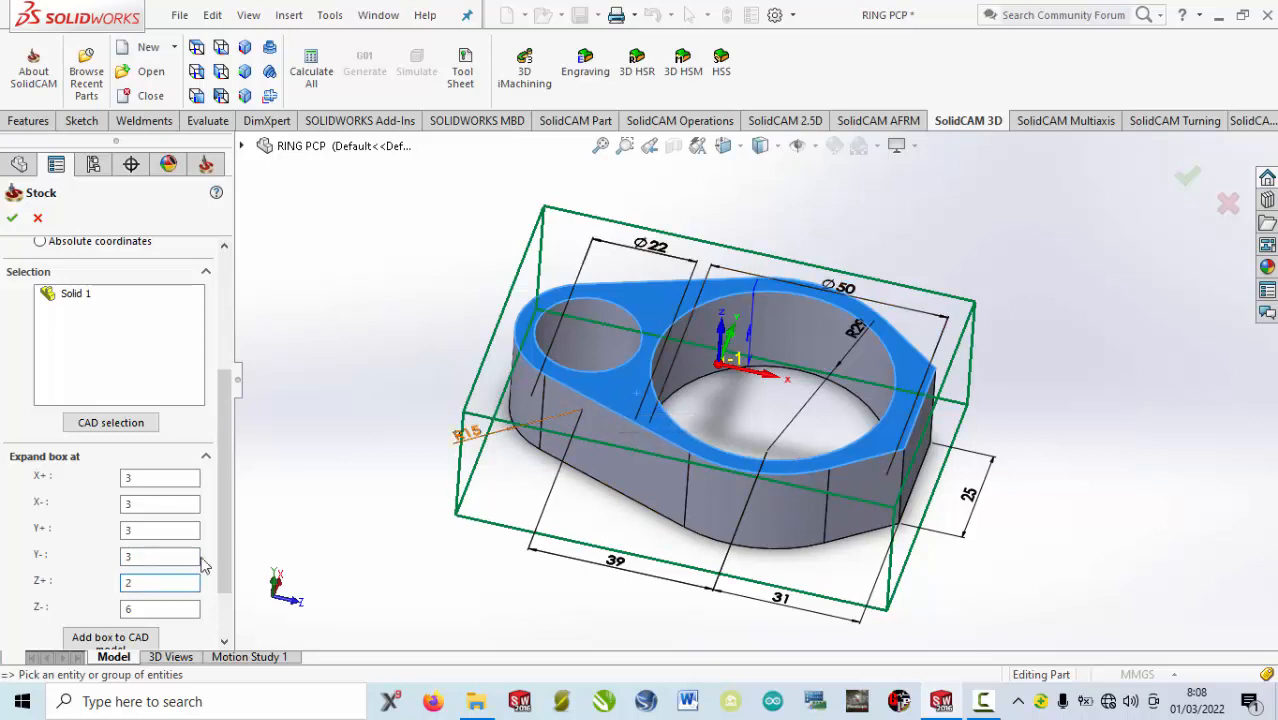
double_click(125, 584)
type("0")
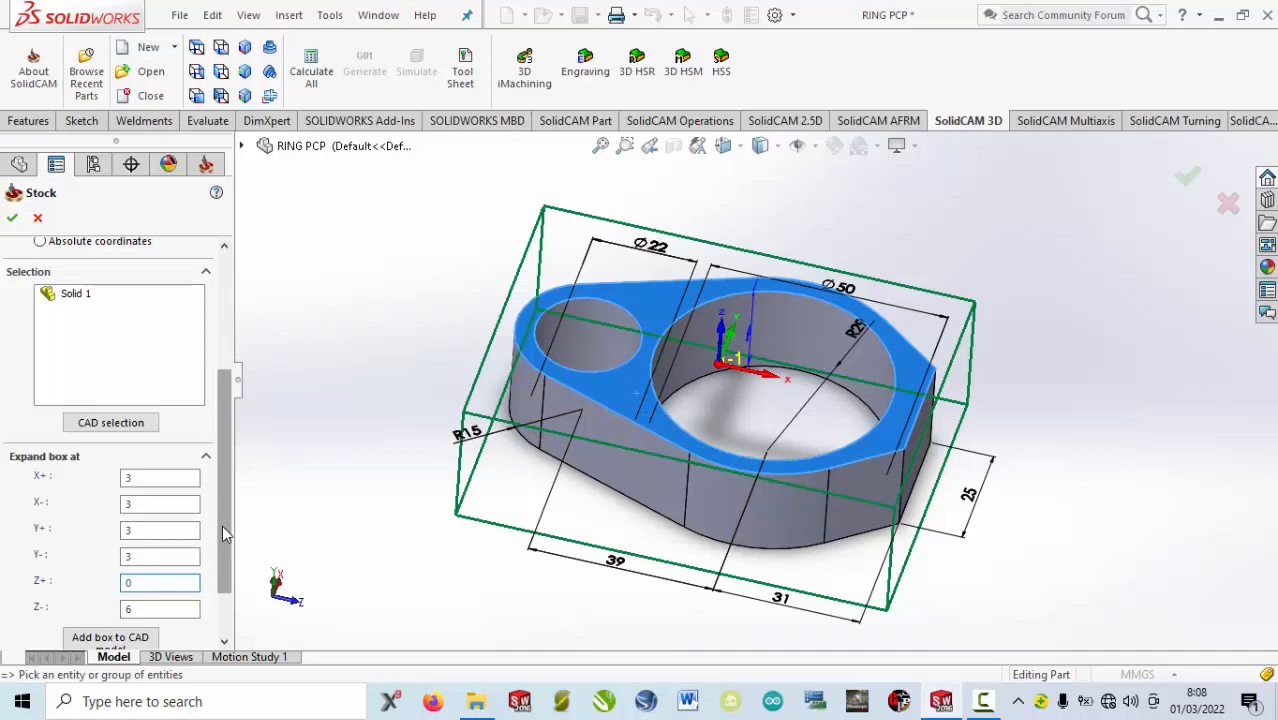
scroll(222, 560, "down", 3)
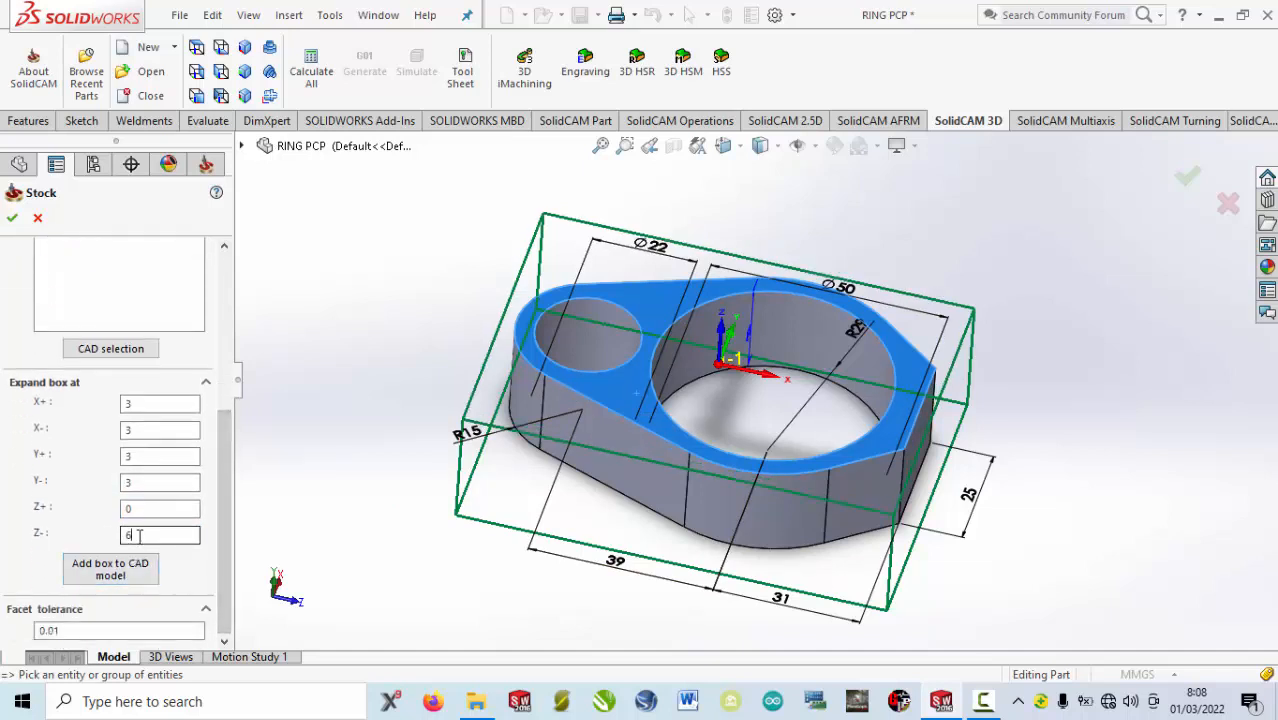
left_click(153, 535)
left_click_drag(148, 535, 114, 540)
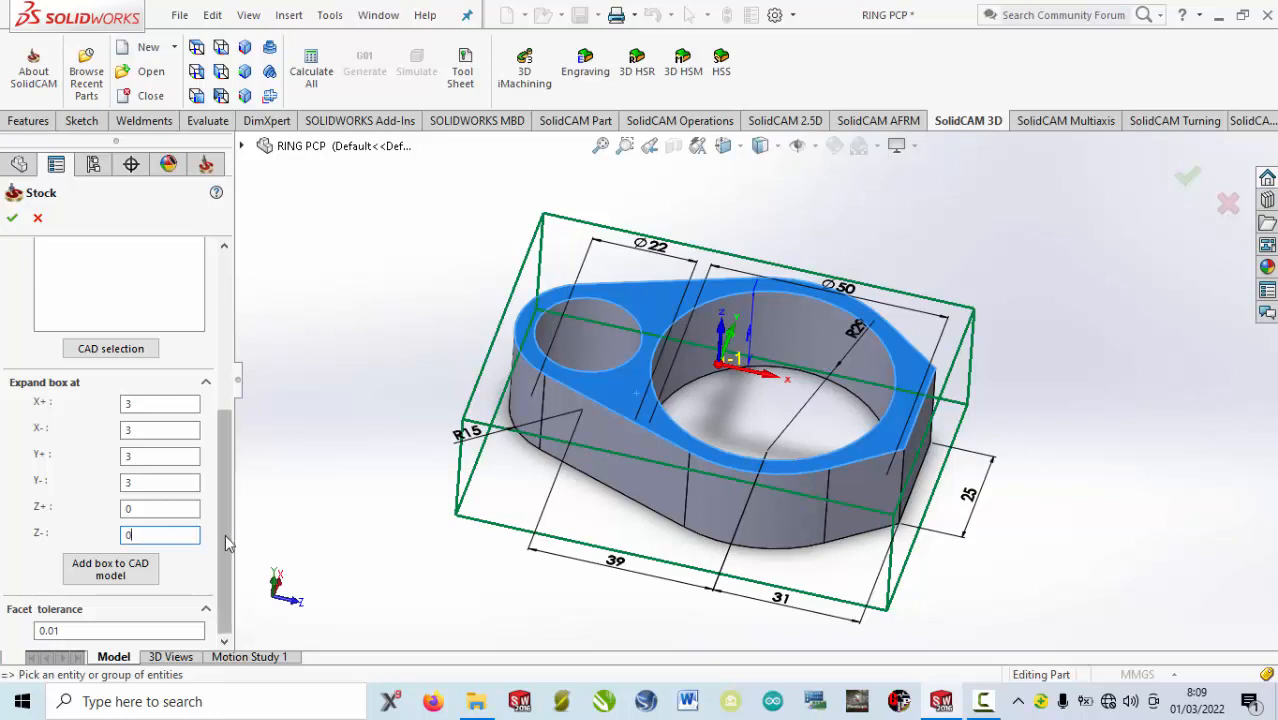
left_click_drag(224, 456, 225, 450)
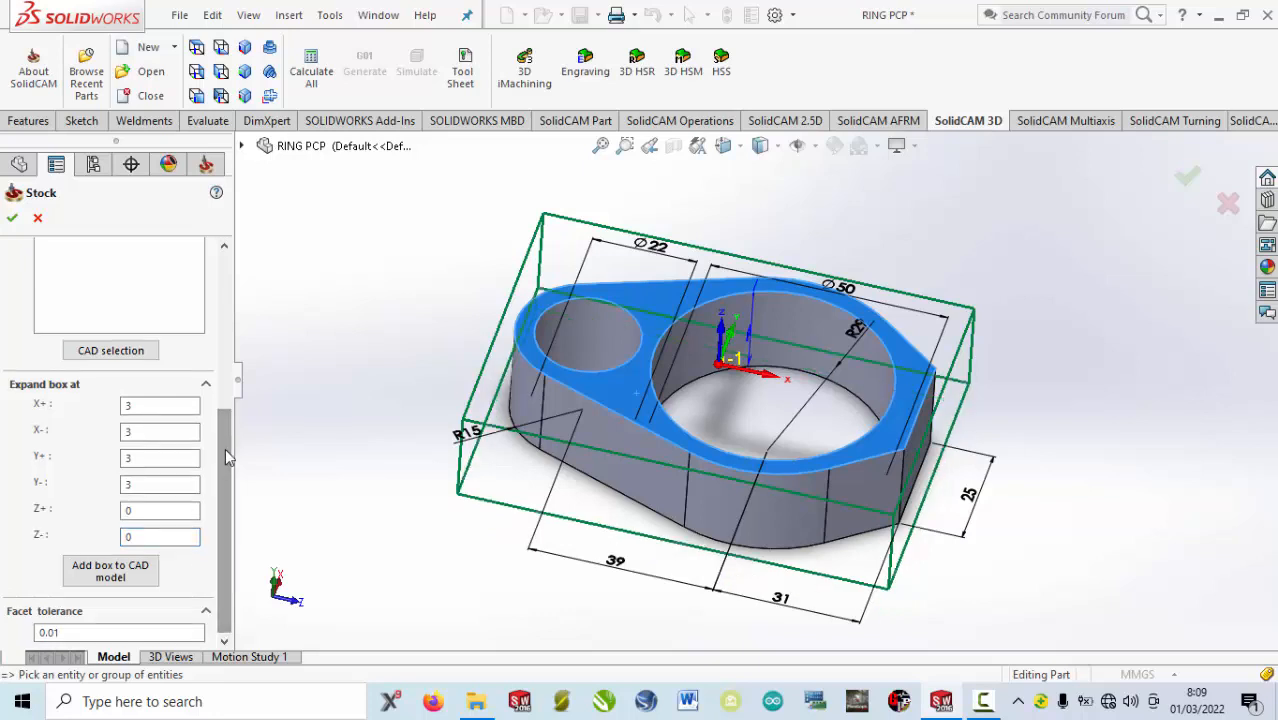
left_click(13, 220)
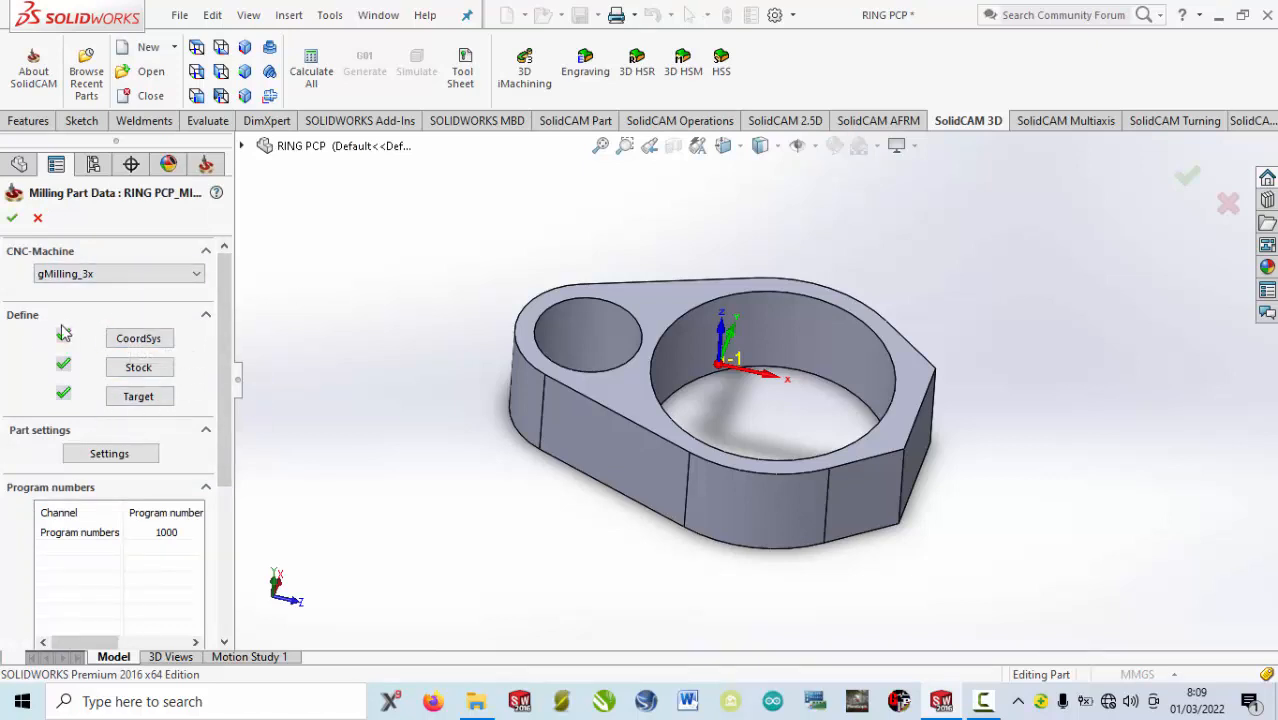
left_click(12, 219)
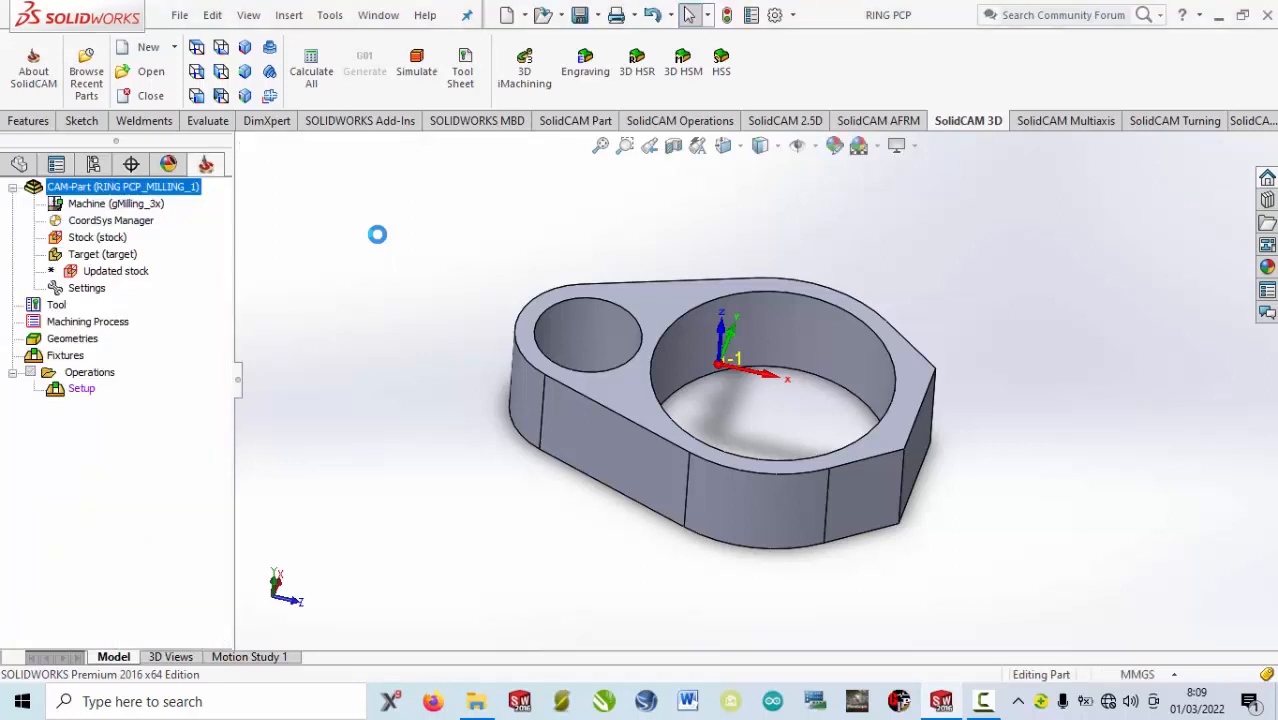
- Show the updated stock and view it around the ring from several angles
scroll(667, 340, "down", 4)
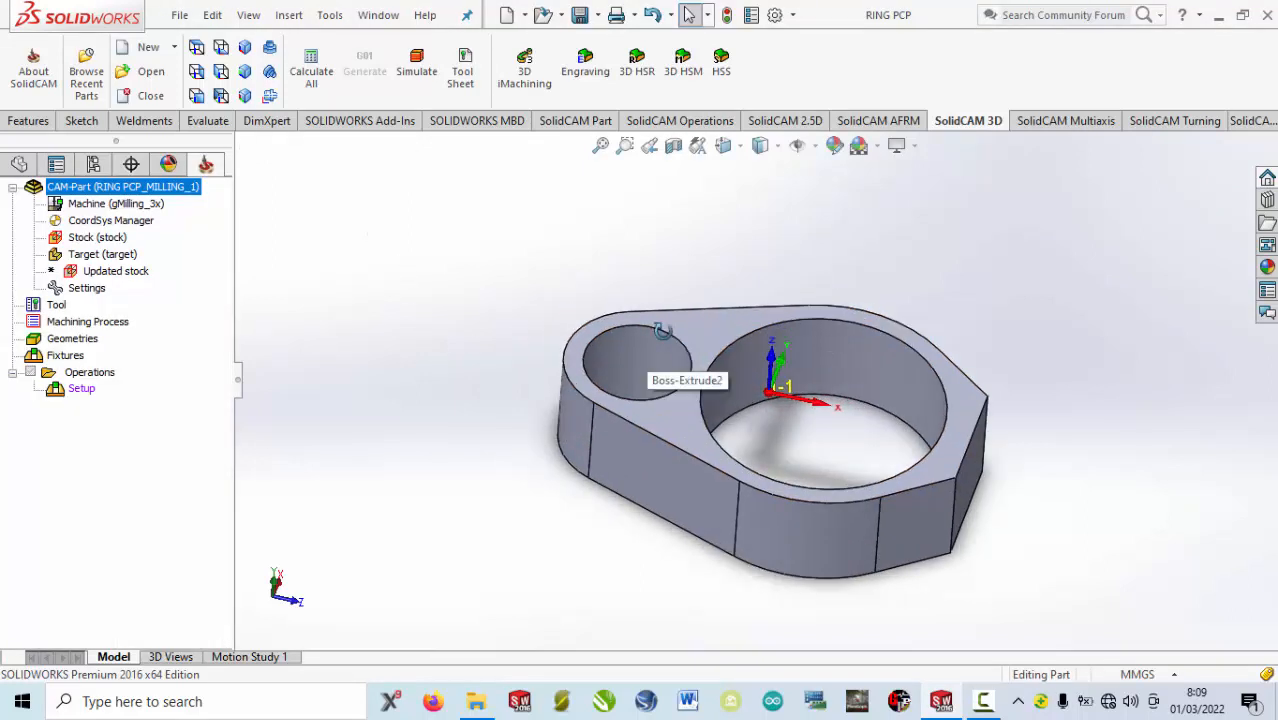
left_click(95, 276)
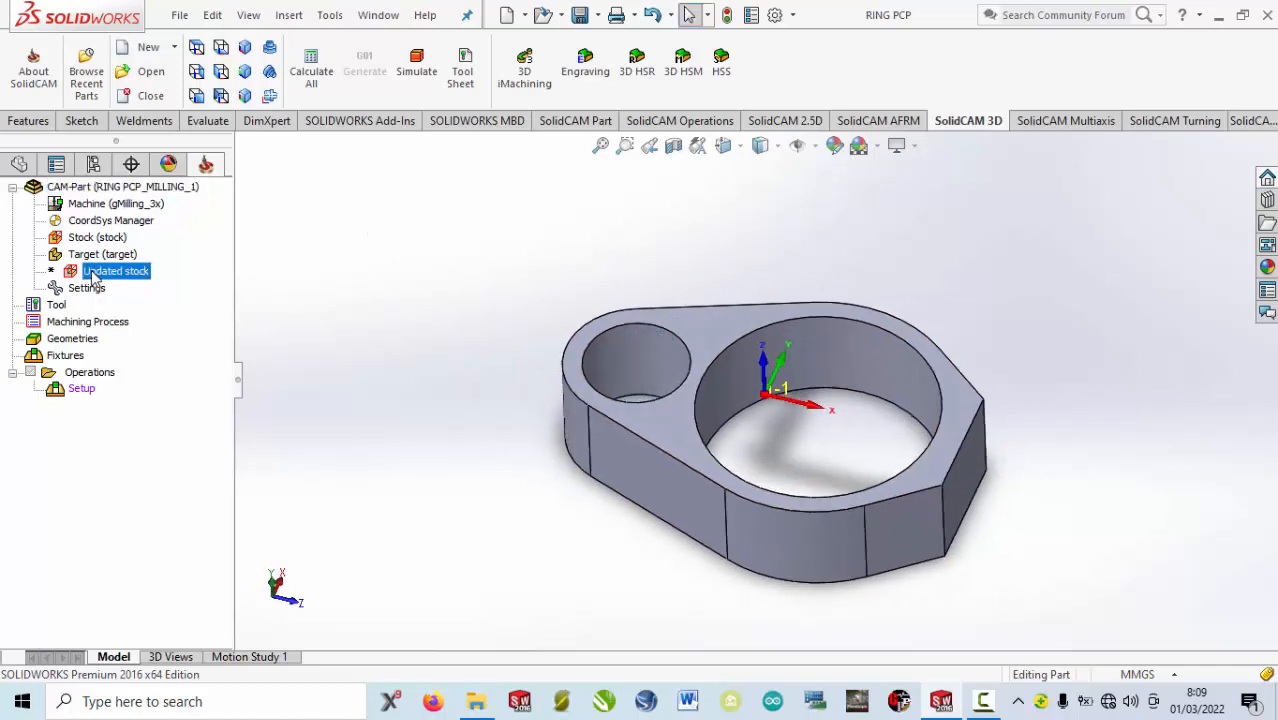
right_click(95, 276)
left_click(160, 283)
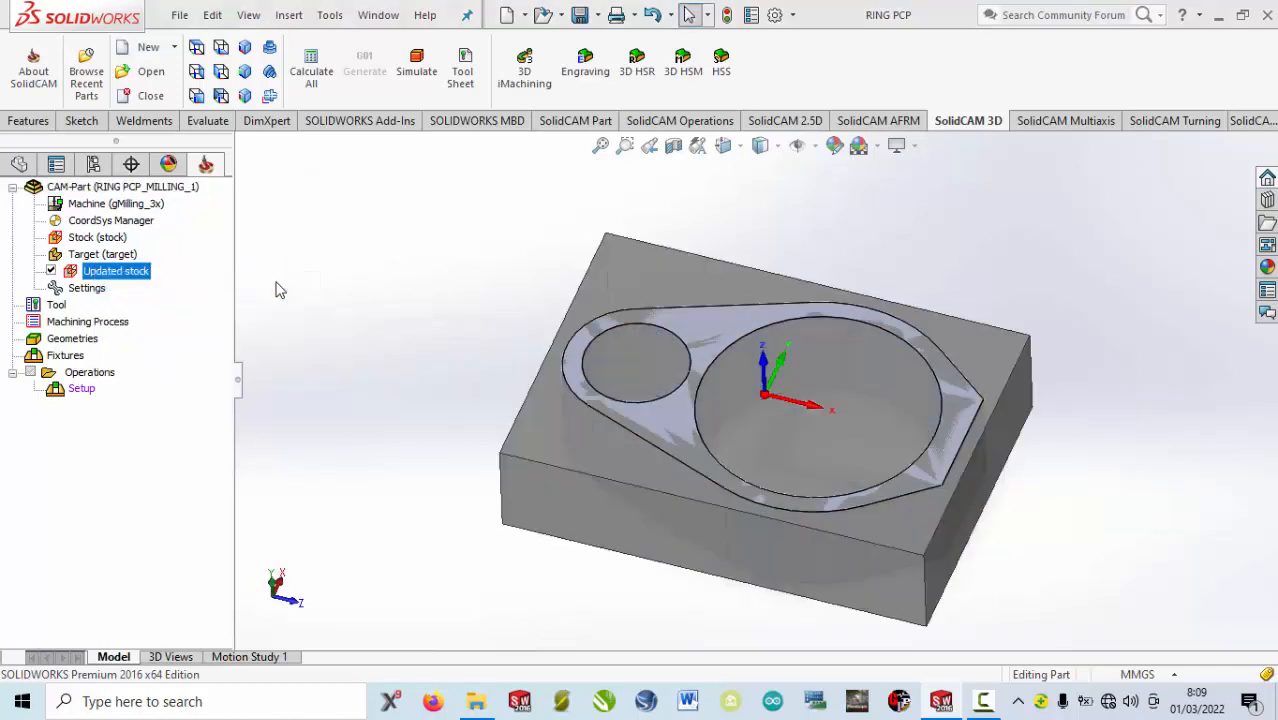
middle_click_drag(879, 468, 1003, 416)
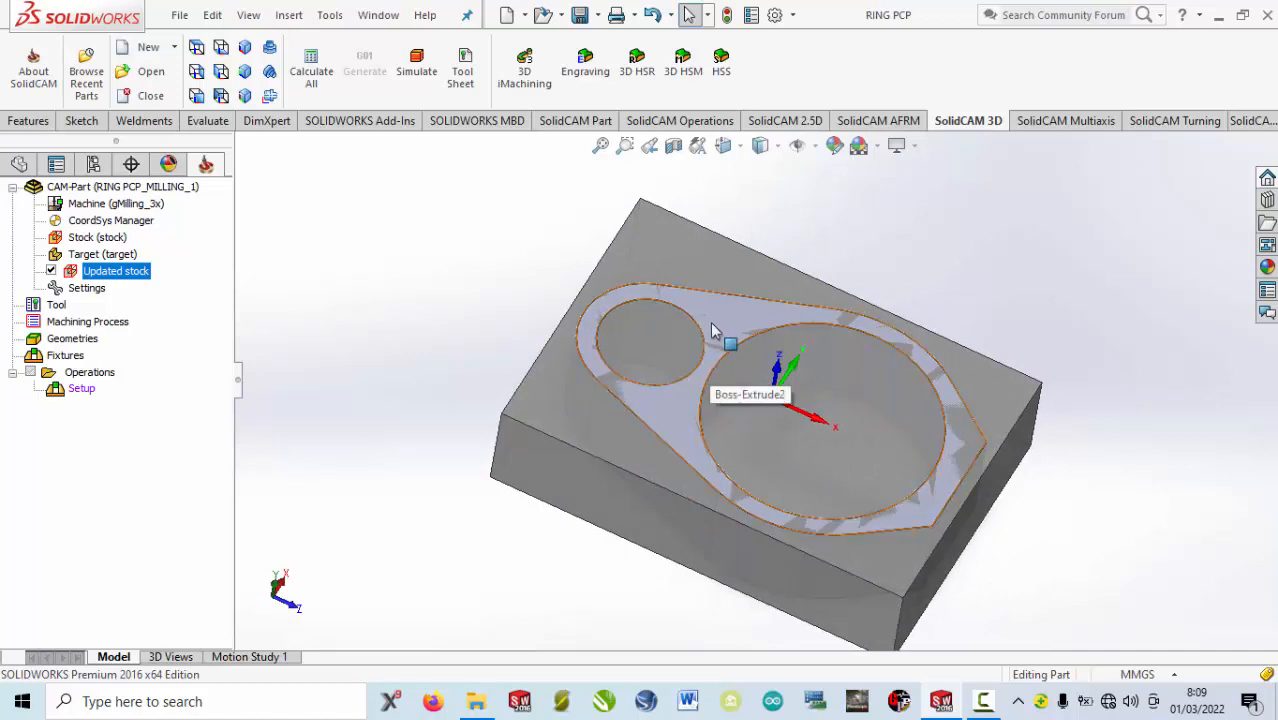
middle_click_drag(786, 468, 762, 440)
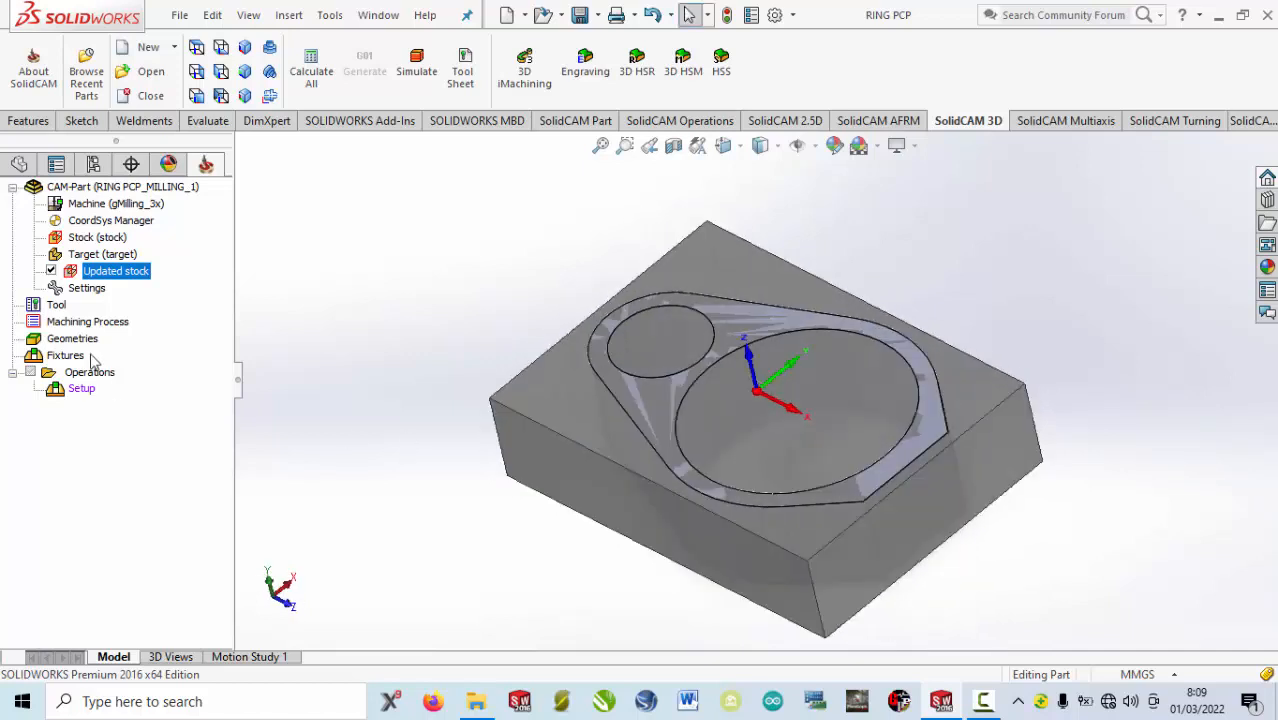
- Add a 3D iMachining milling operation and choose VMC650L as its machine
left_click(84, 376)
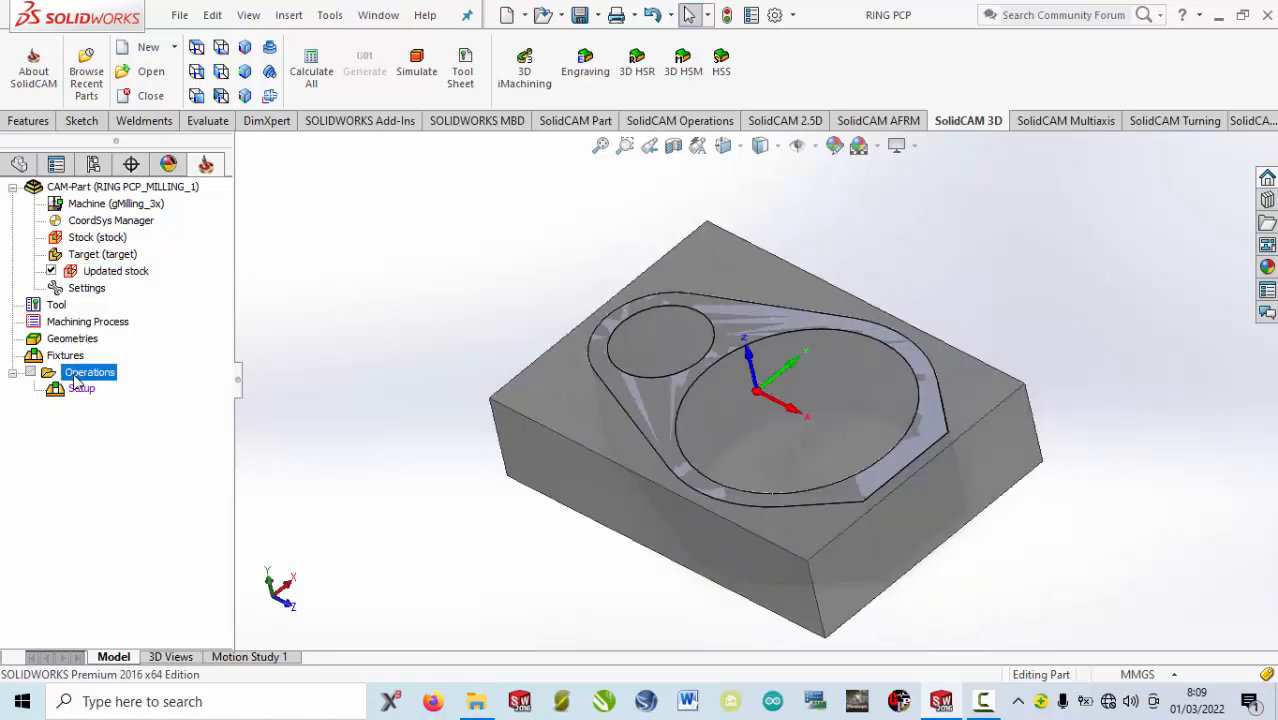
middle_click_drag(545, 493, 697, 438)
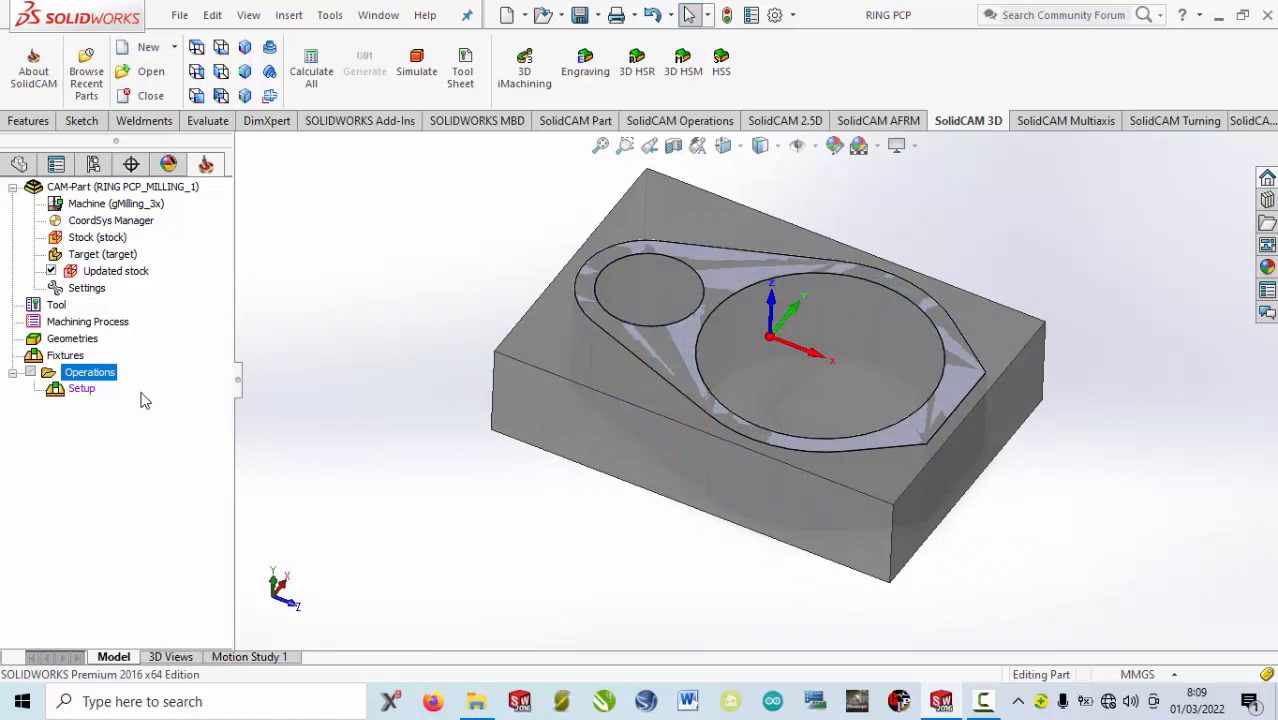
right_click(86, 377)
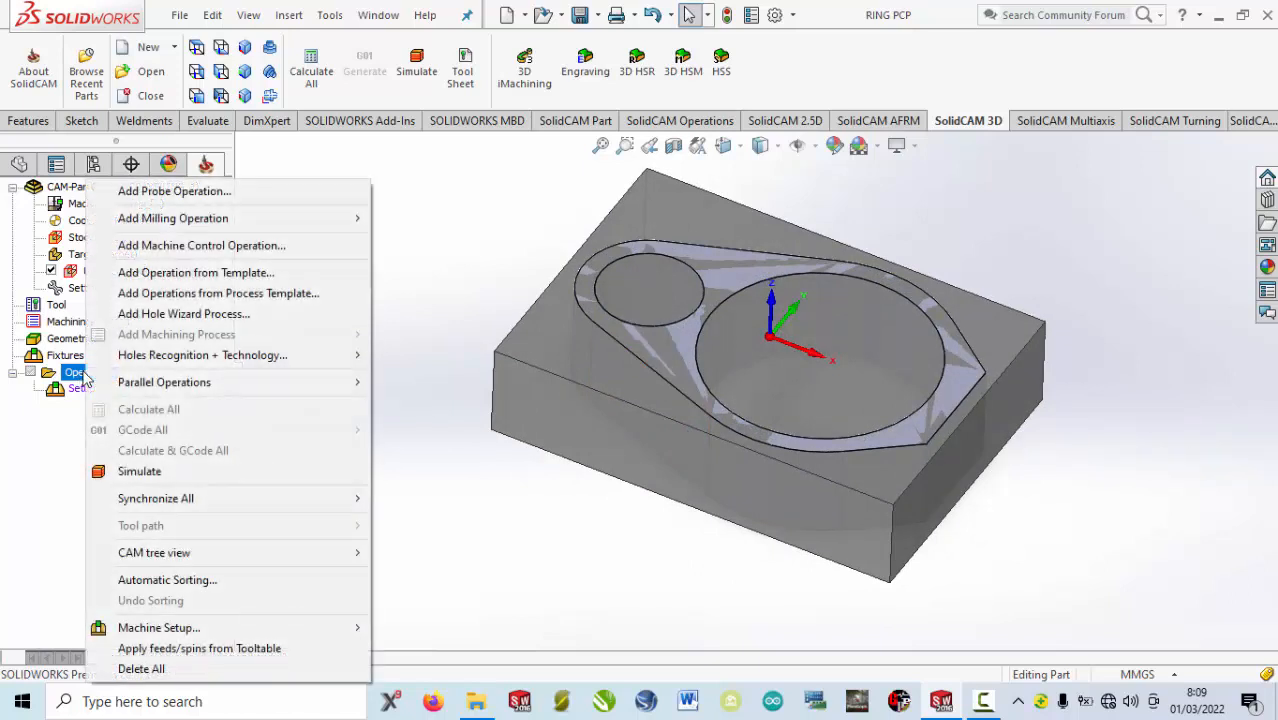
mouse_move(204, 224)
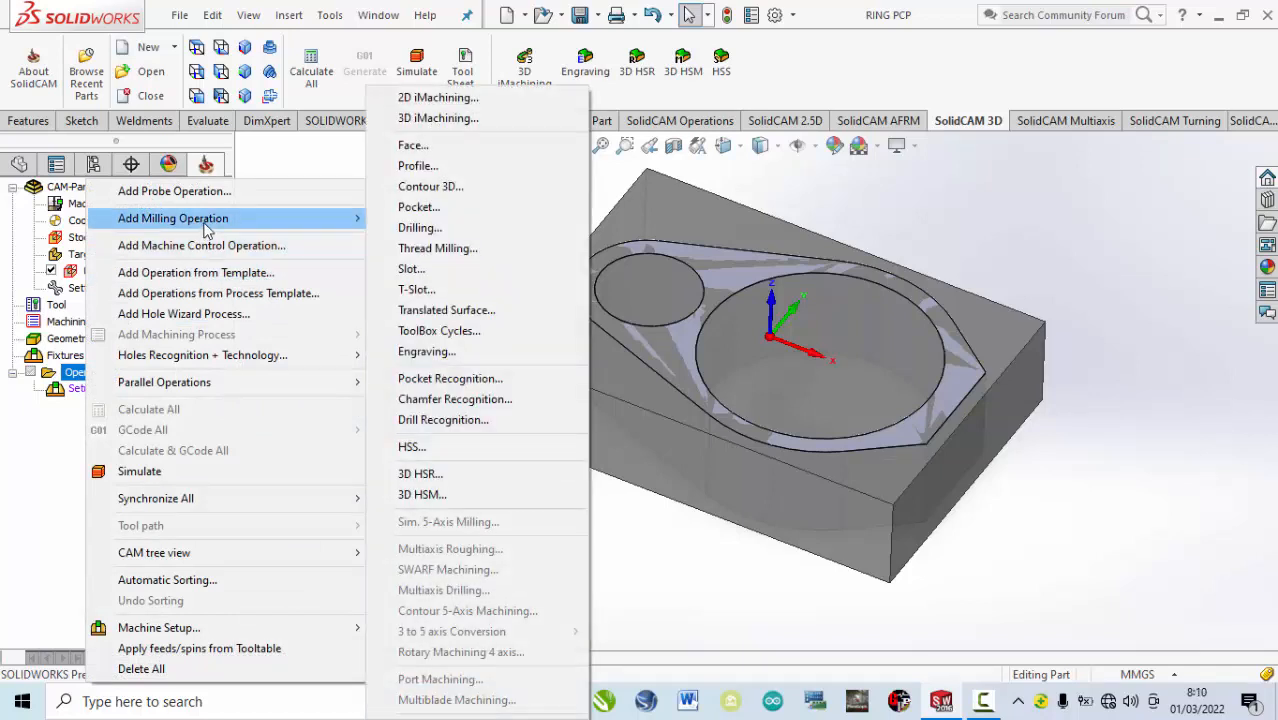
left_click(443, 120)
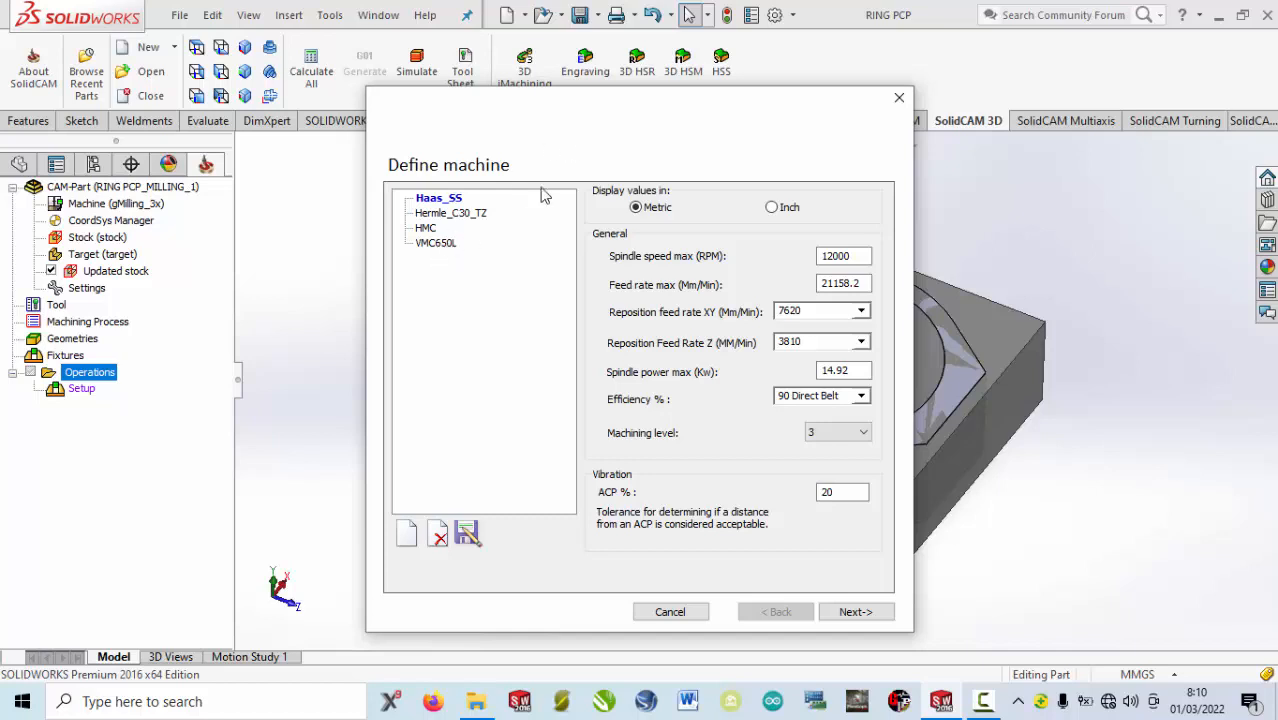
left_click_drag(575, 108, 497, 108)
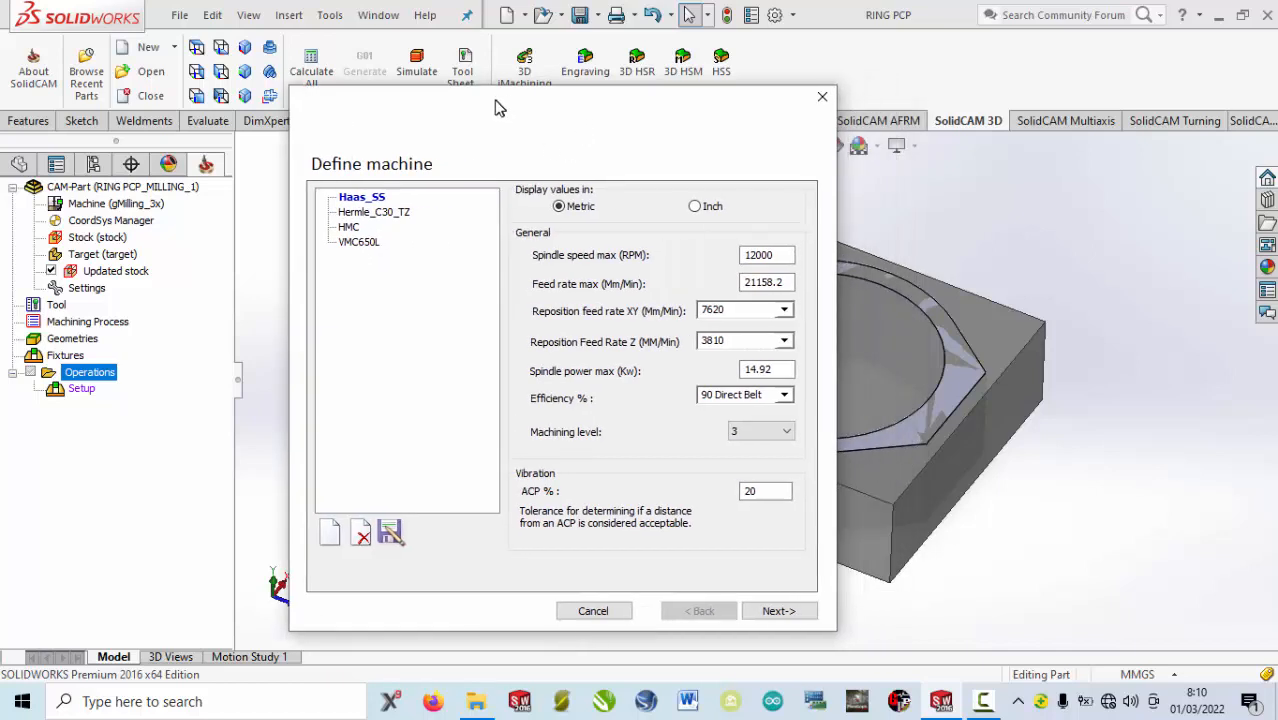
left_click(360, 242)
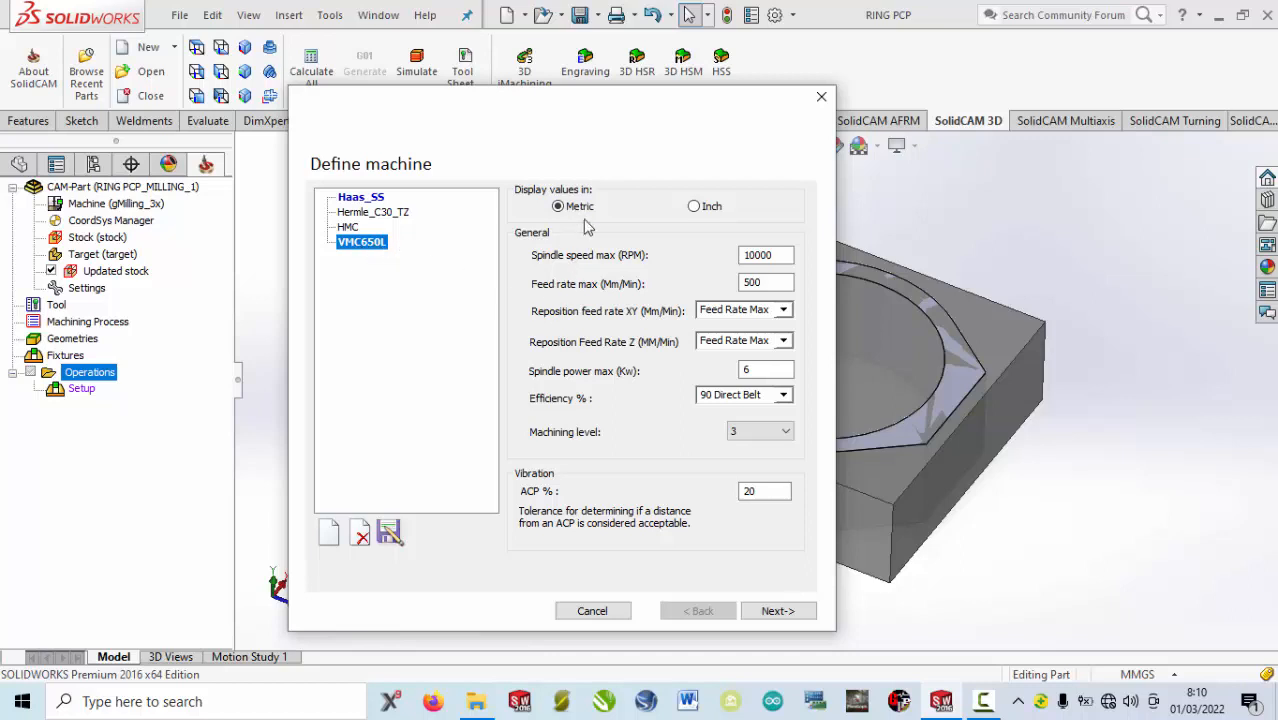
left_click(779, 614)
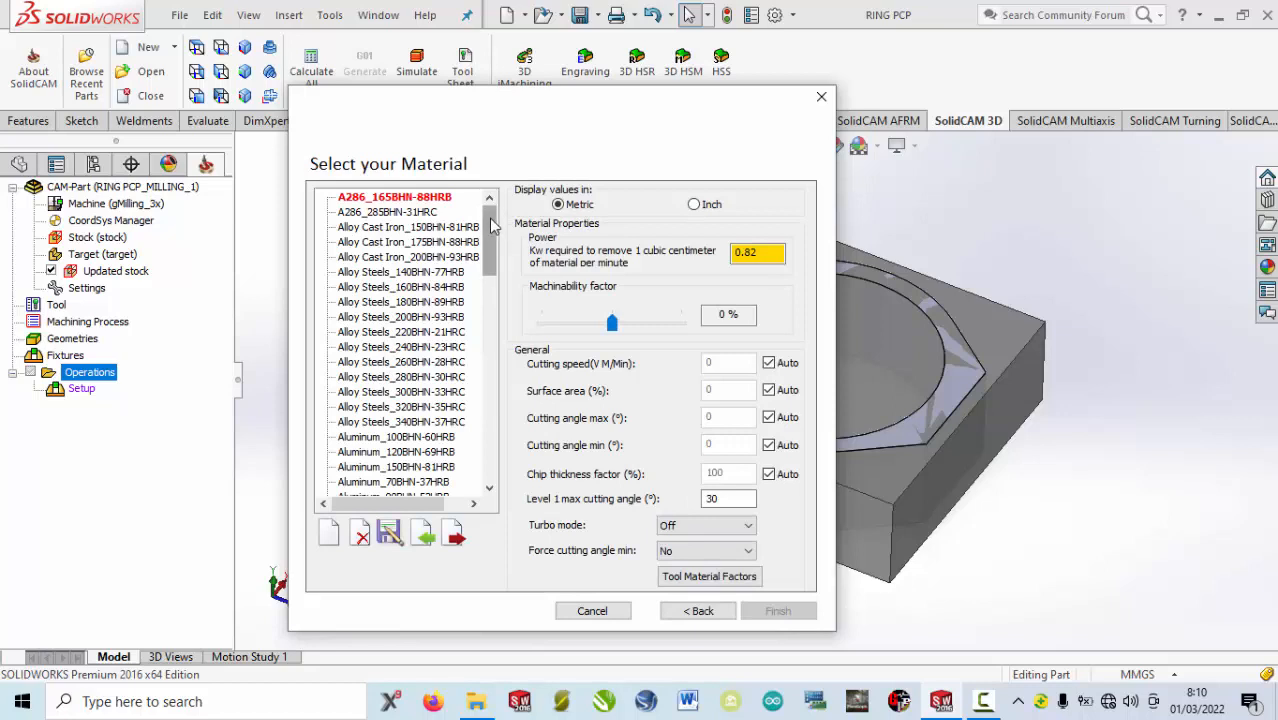
- Choose Aluminum_90BHN-52HRB as the material and finish the machine and material definition
left_click_drag(489, 218, 491, 226)
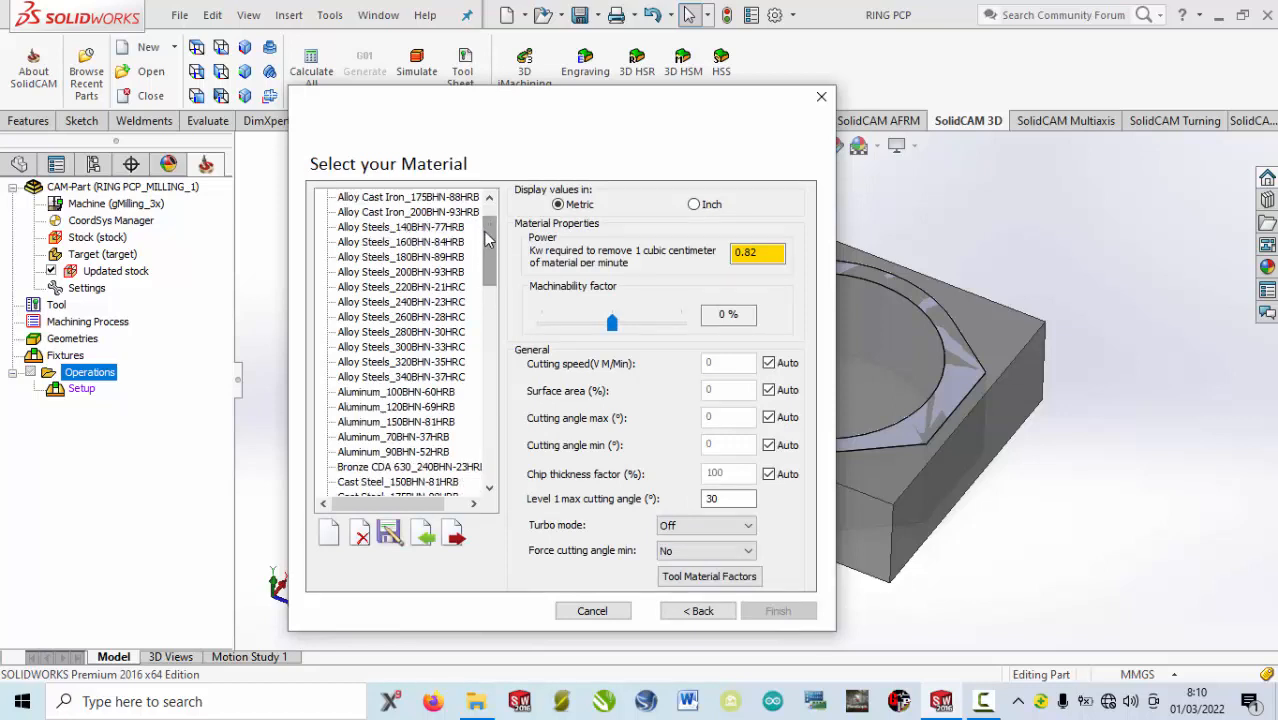
left_click_drag(488, 234, 491, 256)
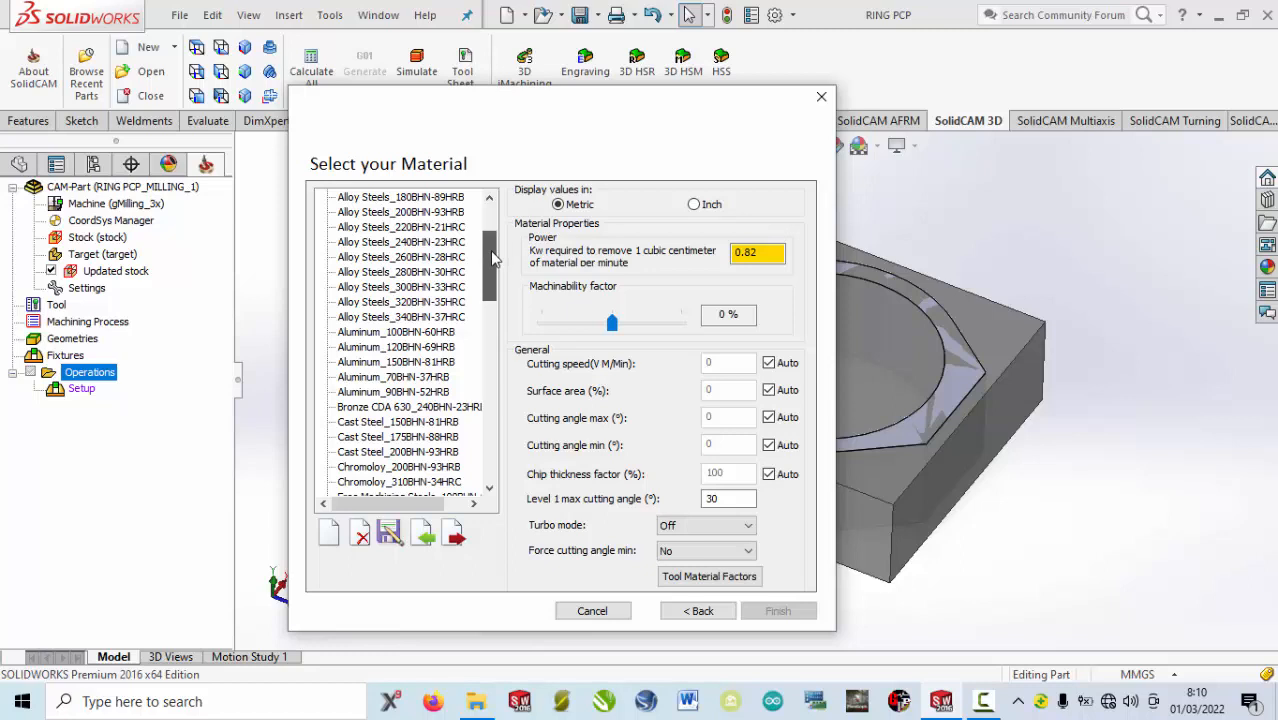
left_click_drag(491, 252, 490, 257)
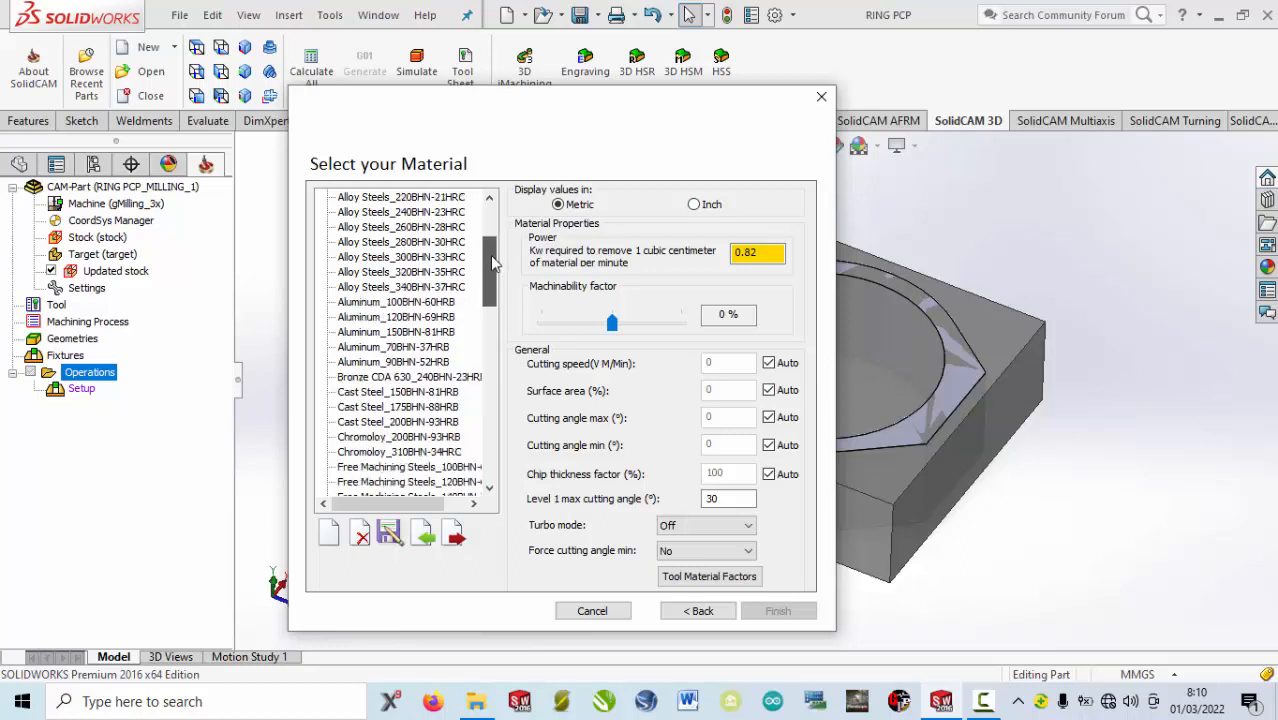
left_click(396, 364)
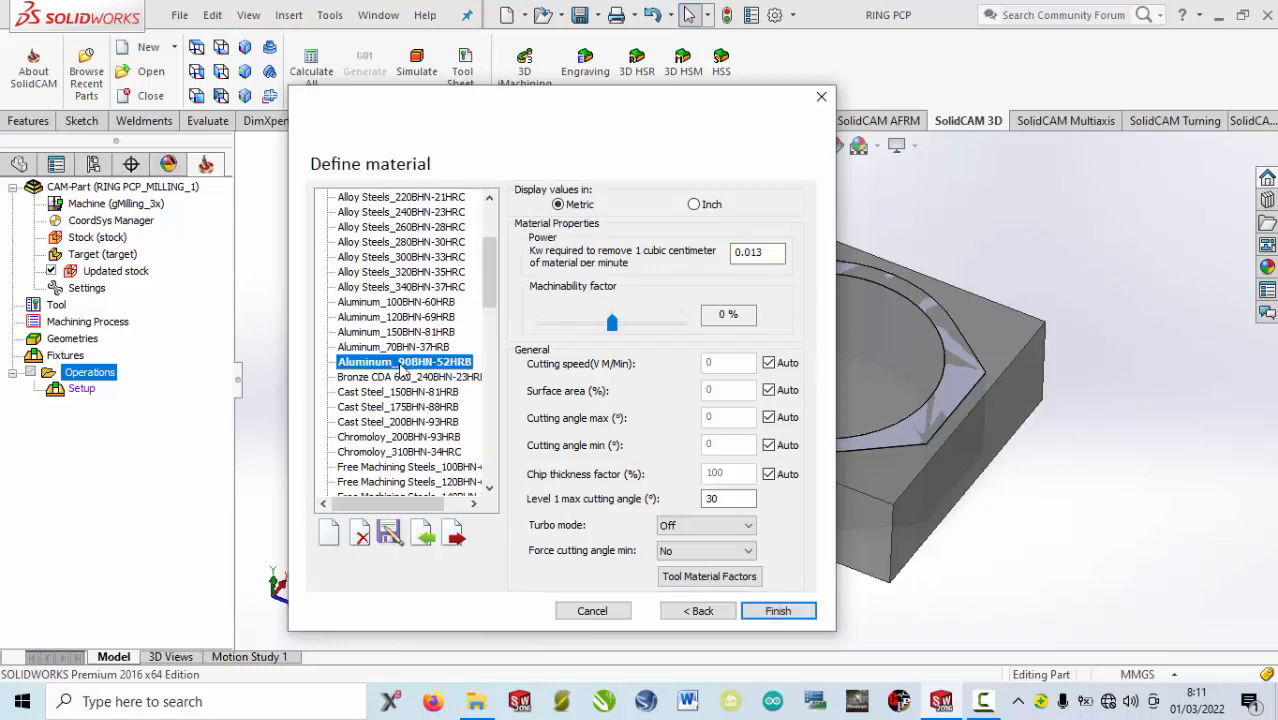
left_click(778, 611)
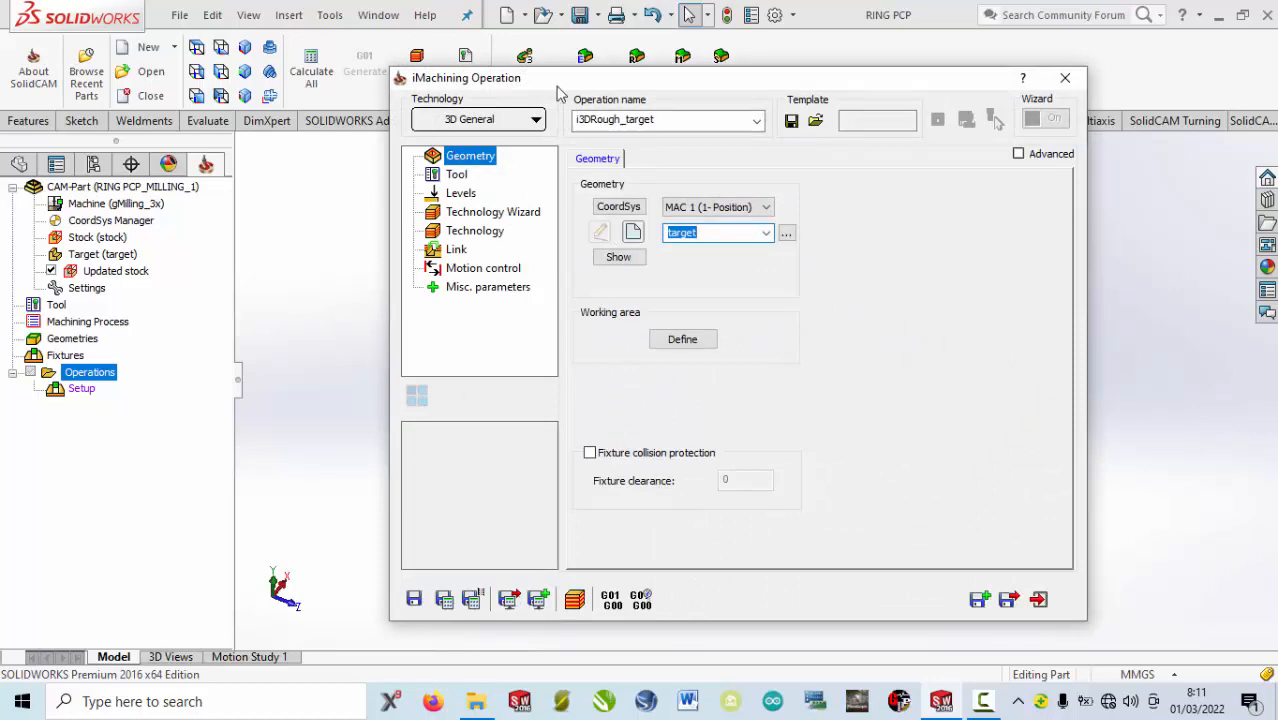
- Check which geometries are available for the iMachining operation, keeping the target selected
left_click_drag(575, 87, 613, 128)
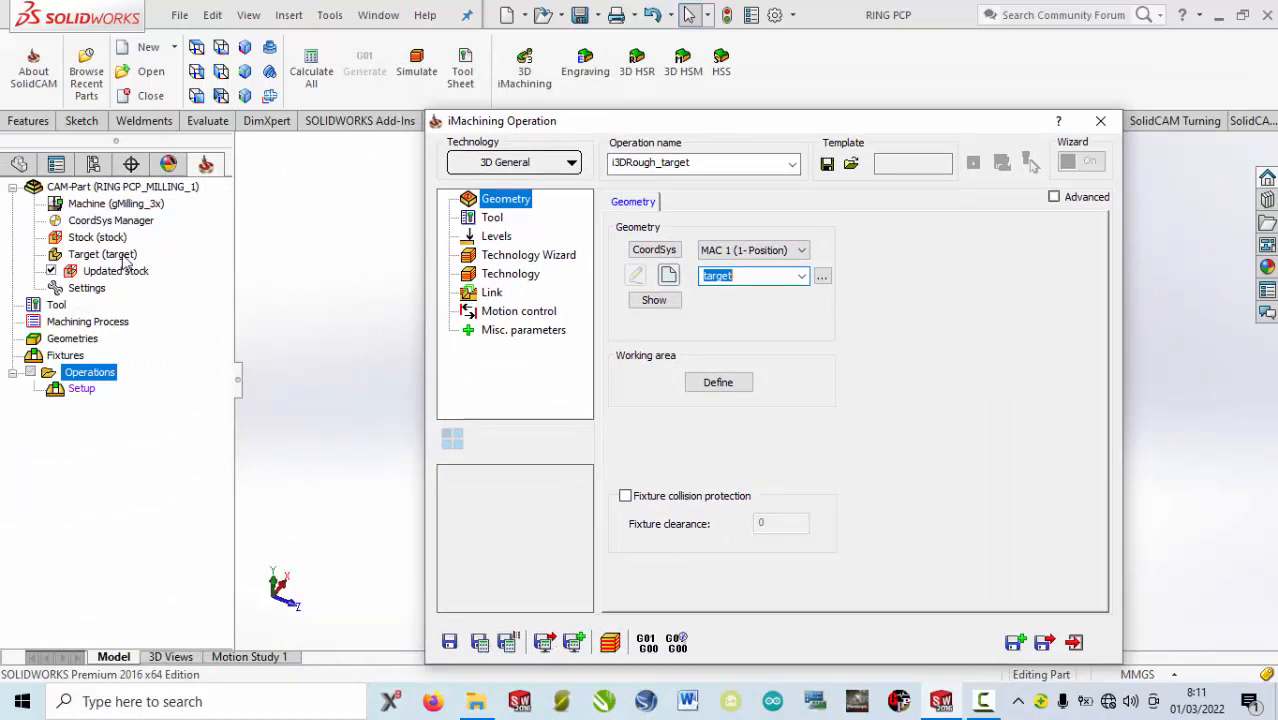
left_click(802, 276)
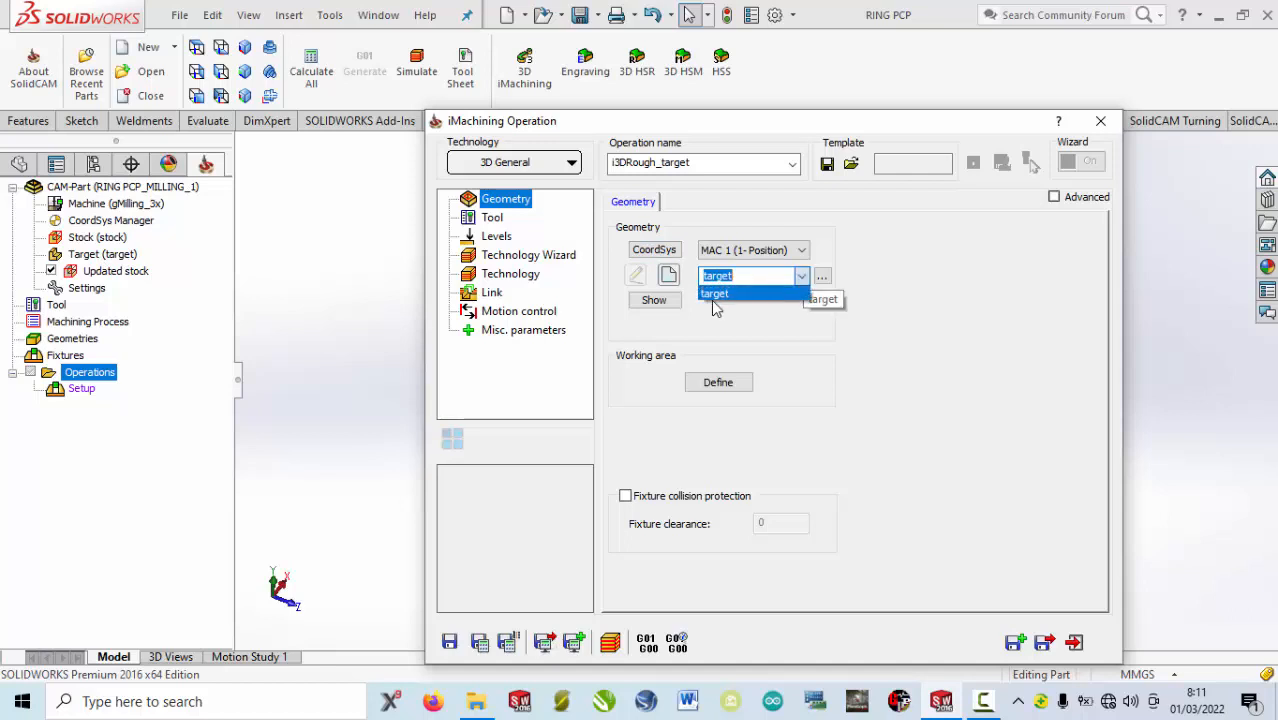
left_click(858, 326)
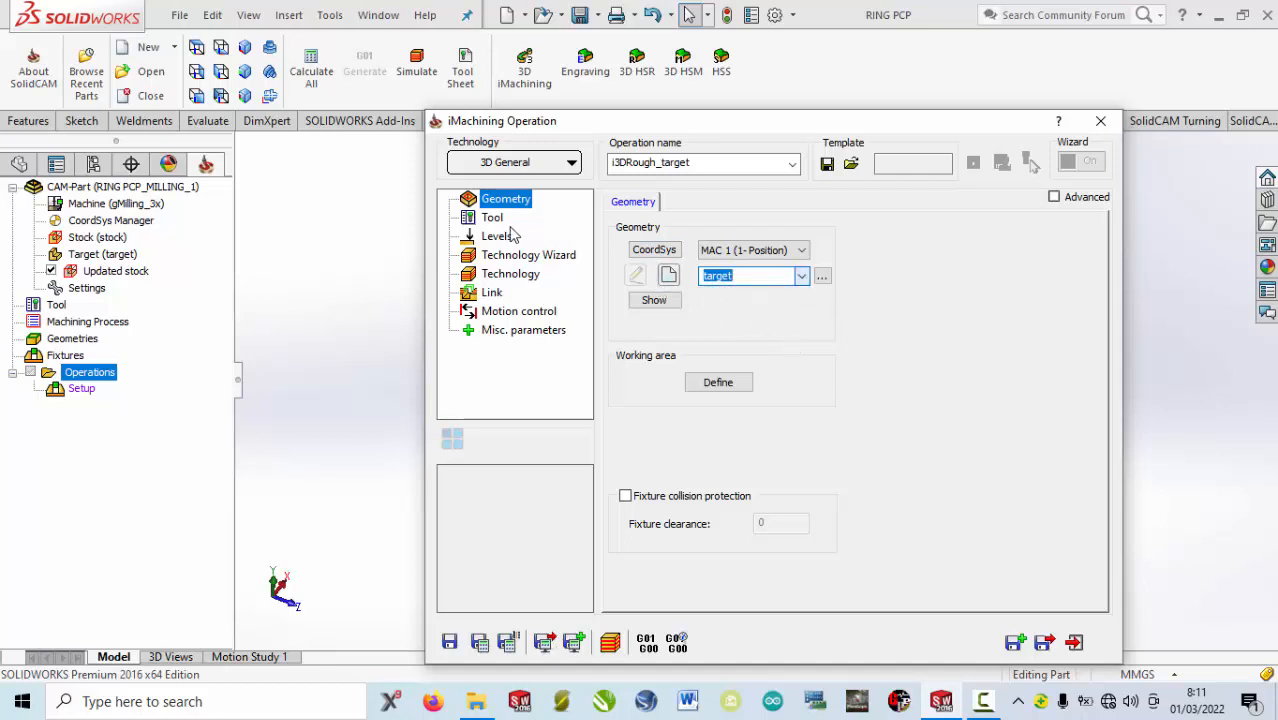
- Add a new end mill as the tool for the iMachining operation
left_click(492, 219)
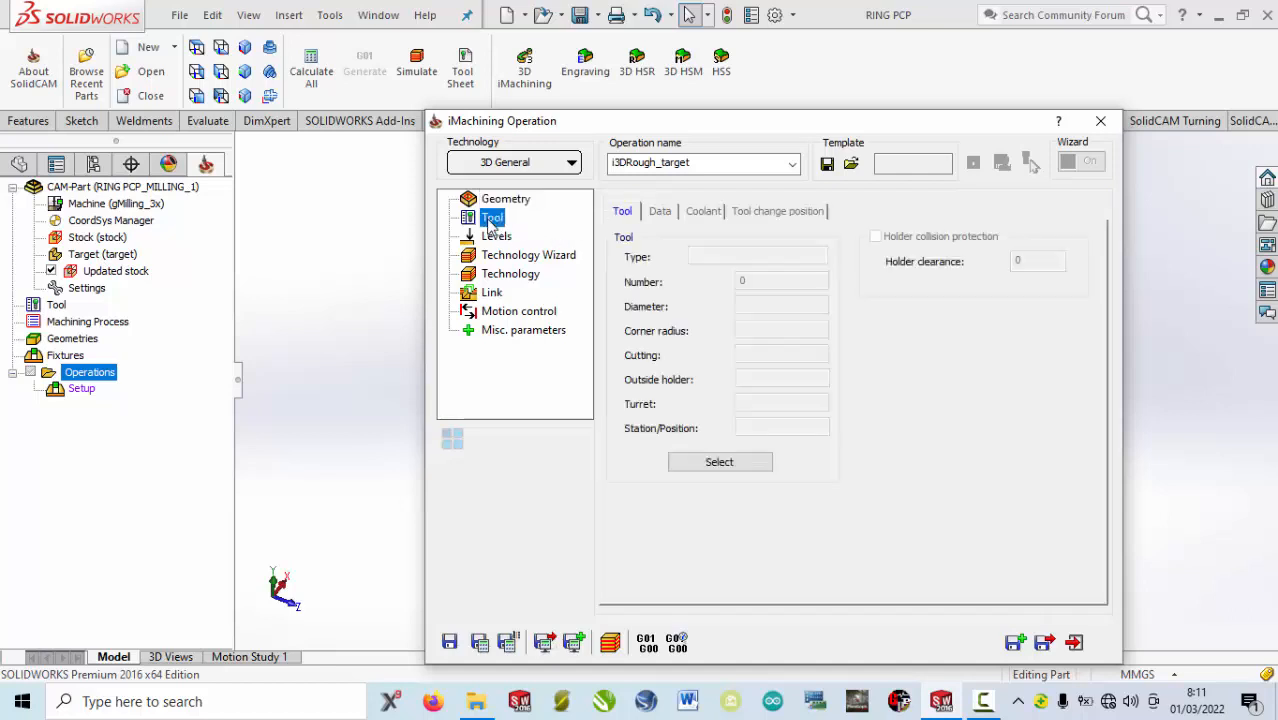
left_click(721, 462)
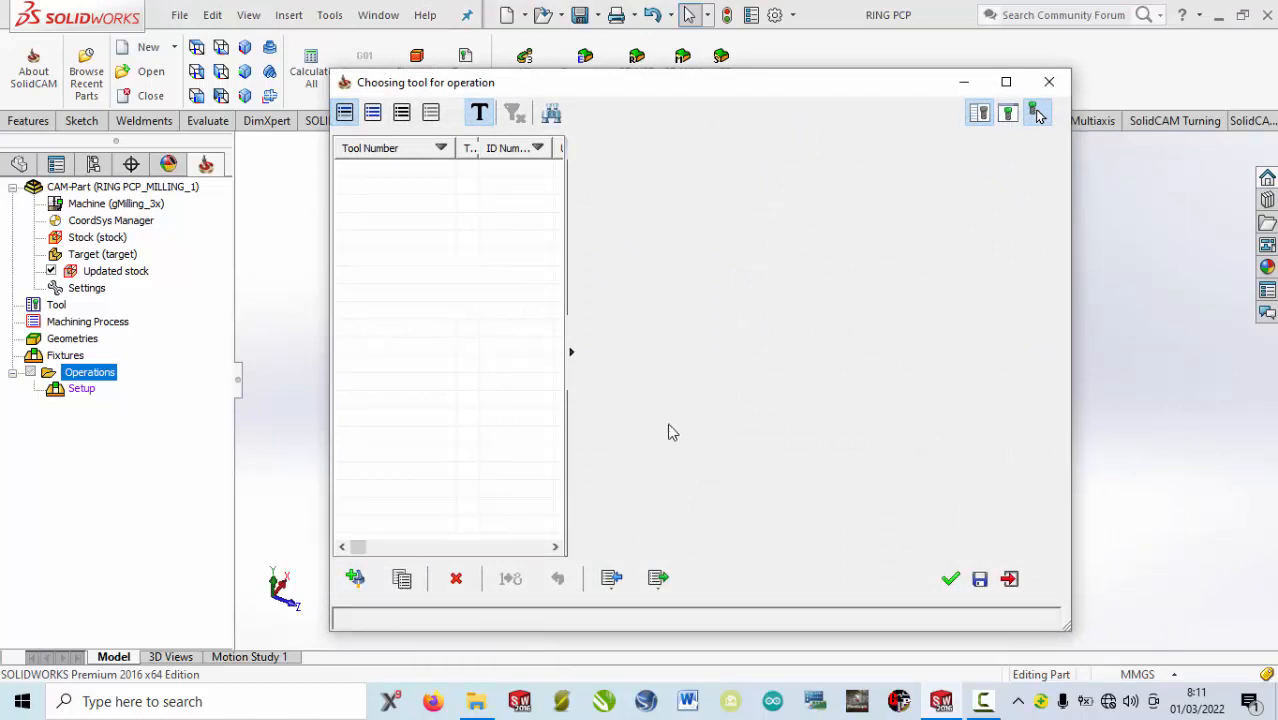
left_click(355, 579)
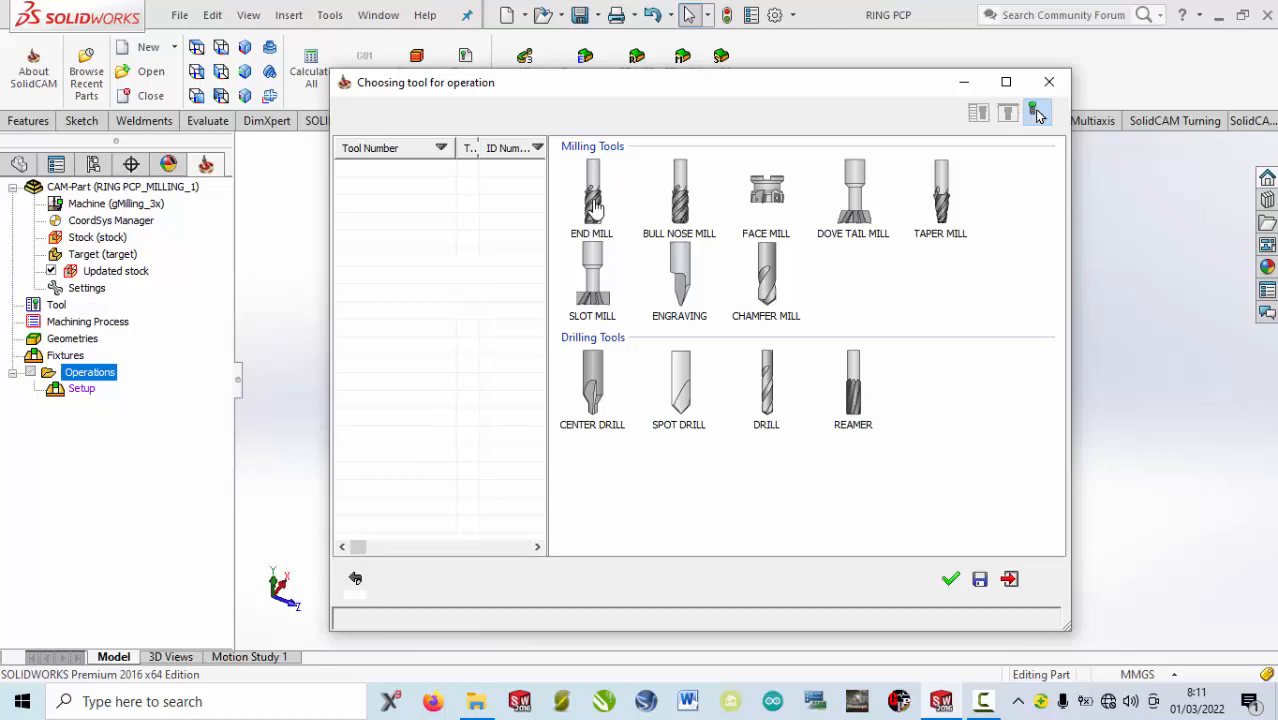
left_click(594, 206)
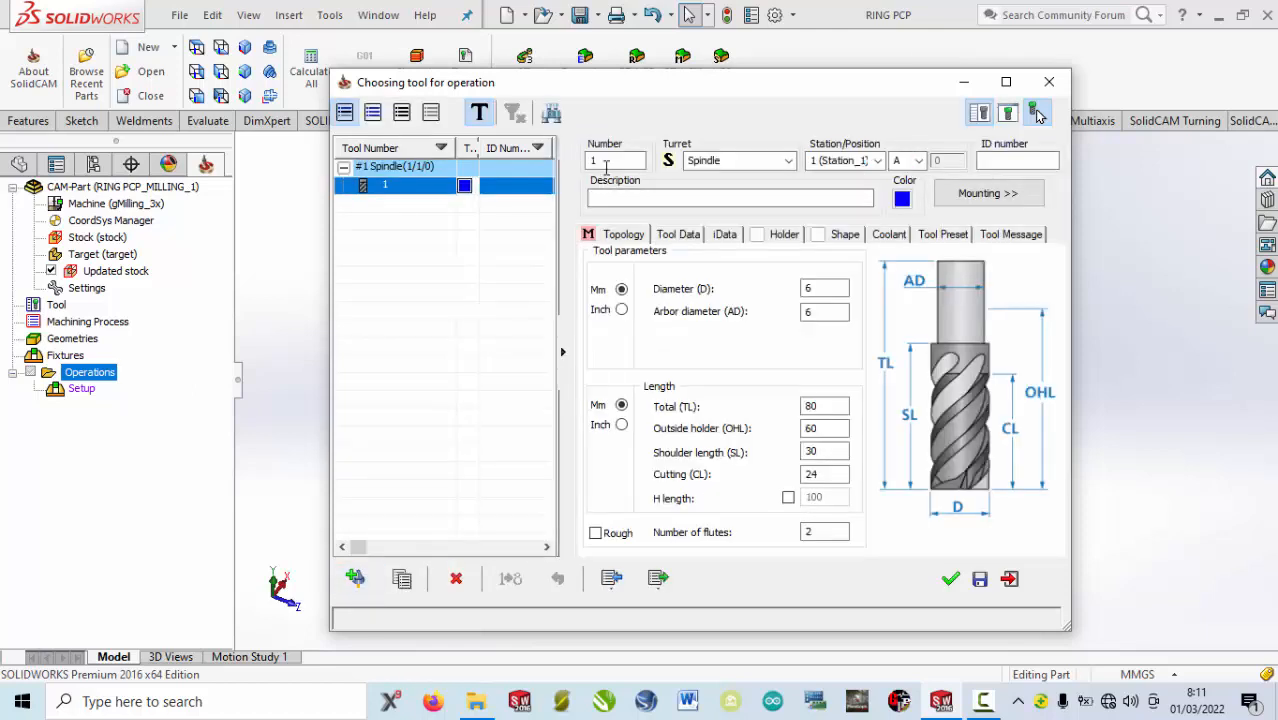
- Set the end mill's tool number to 5 and both its diameter and arbor diameter to 15 mm
left_click(610, 162)
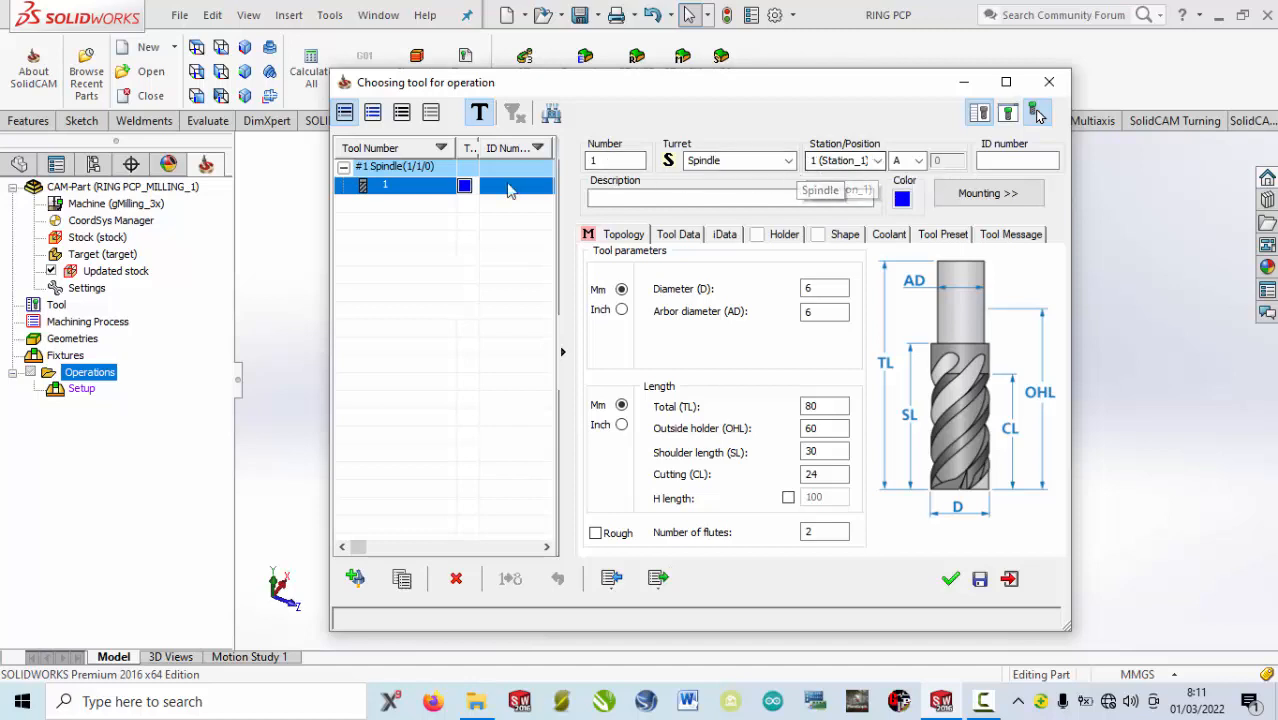
double_click(600, 160)
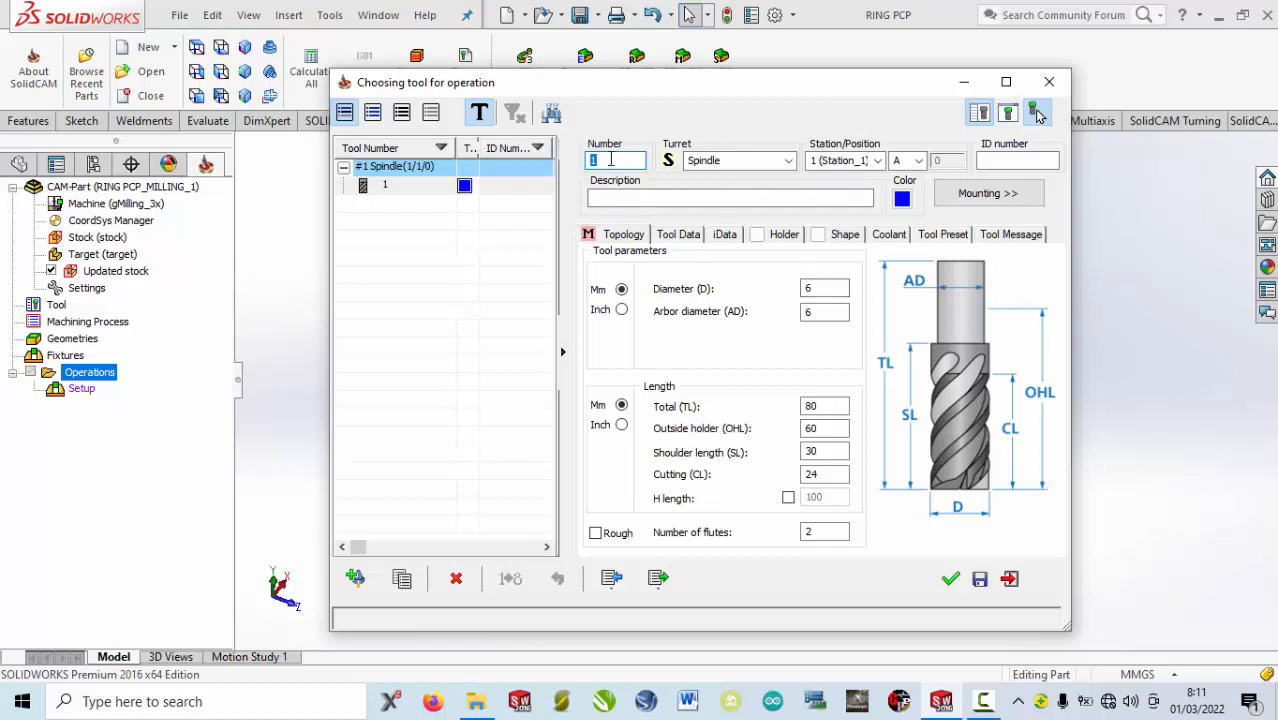
type("5")
left_click_drag(819, 289, 773, 297)
type("15")
left_click(818, 312)
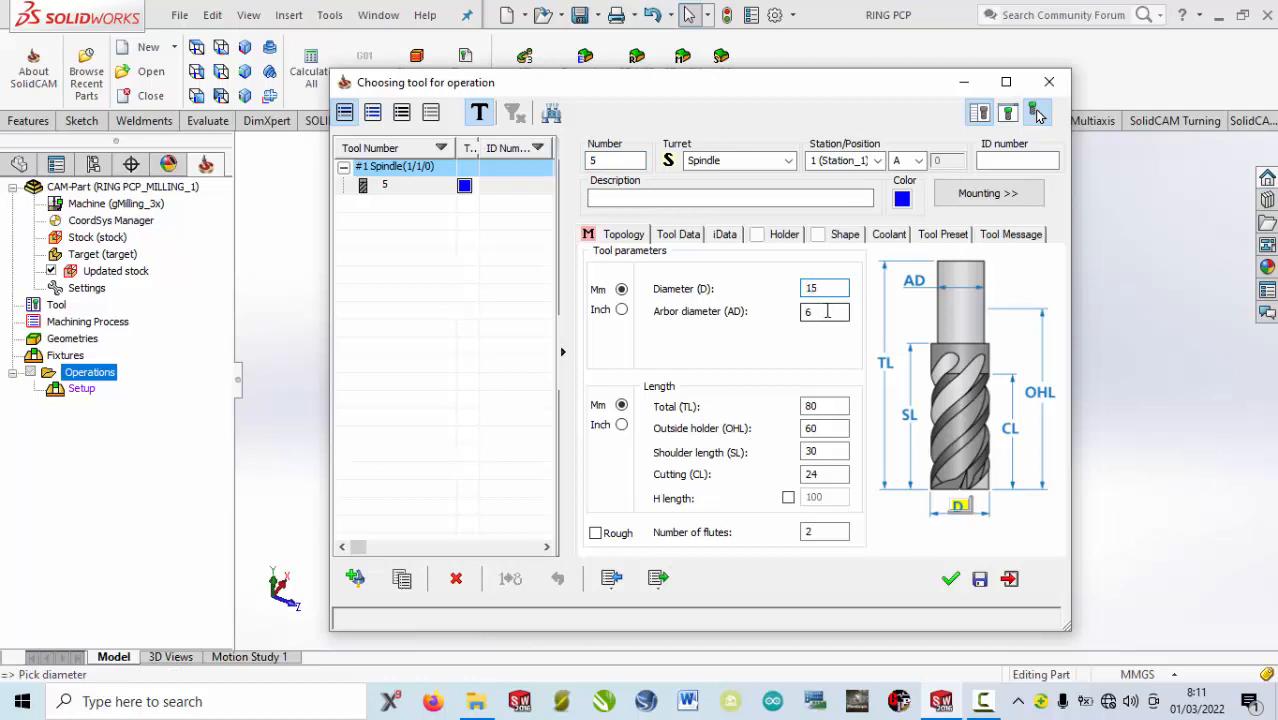
type("15")
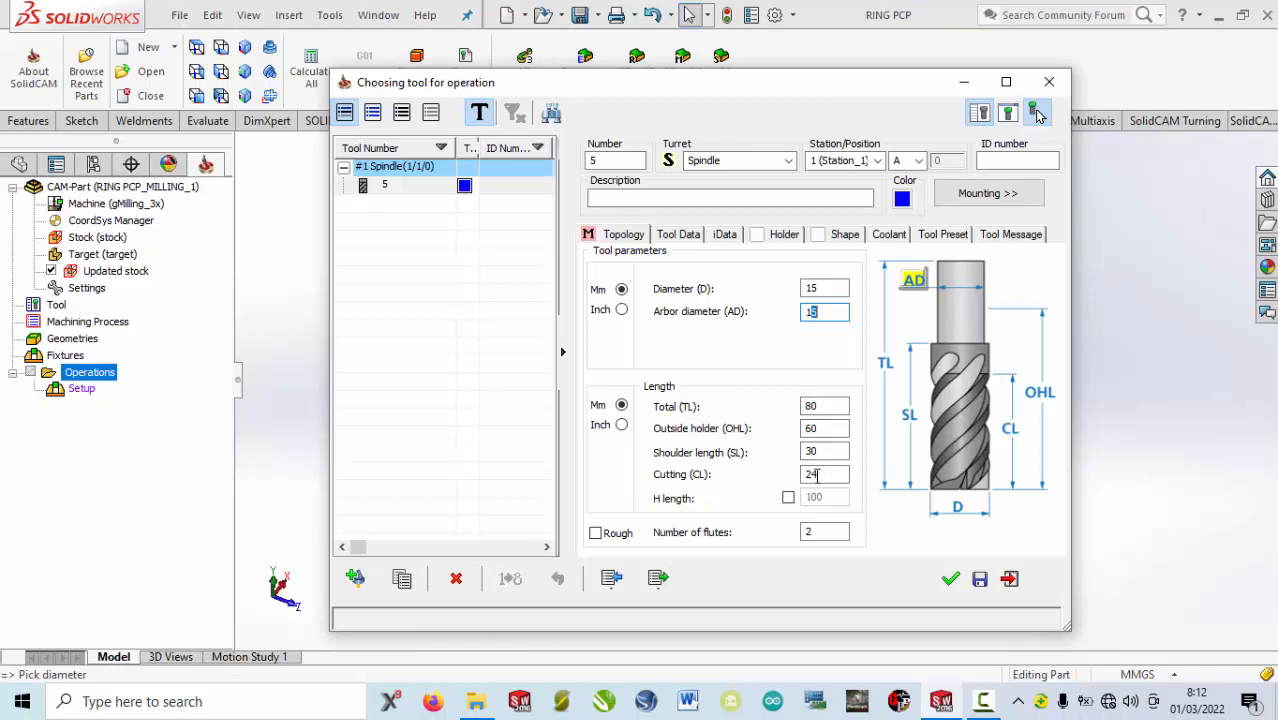
- Set the end mill's number of flutes to 4 and select it as the operation's tool
double_click(810, 476)
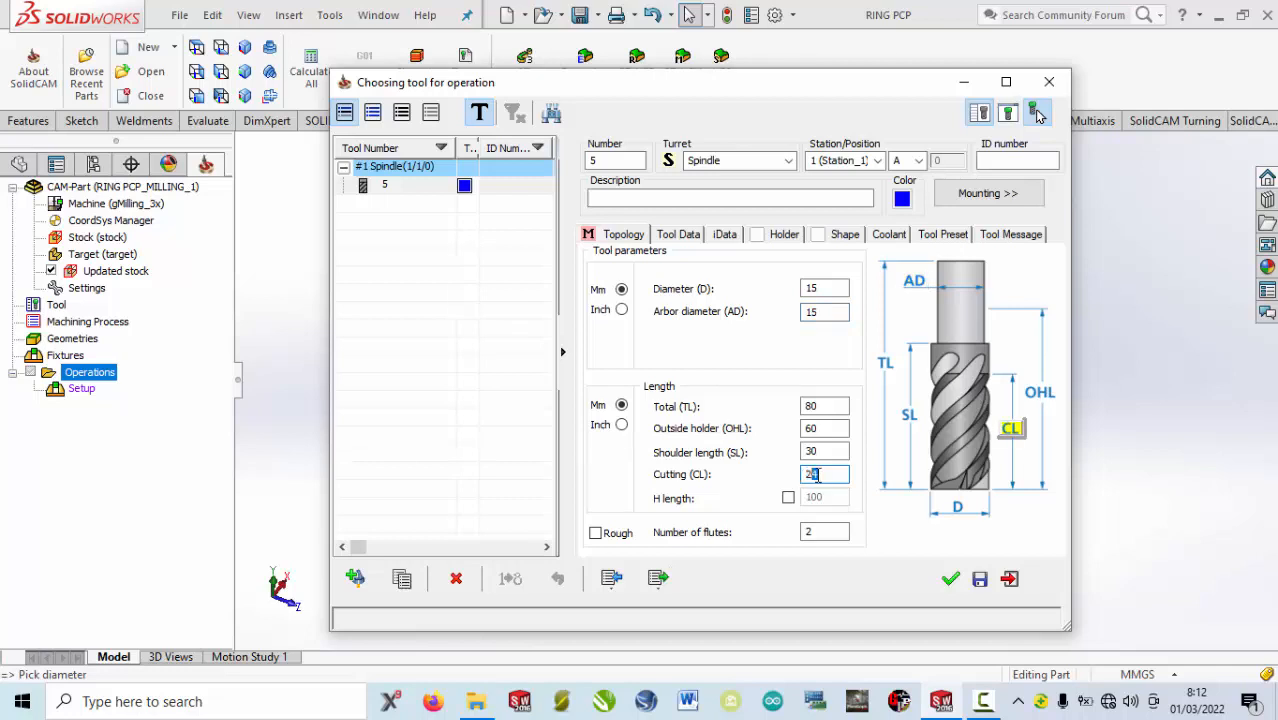
left_click(828, 474)
left_click(812, 532)
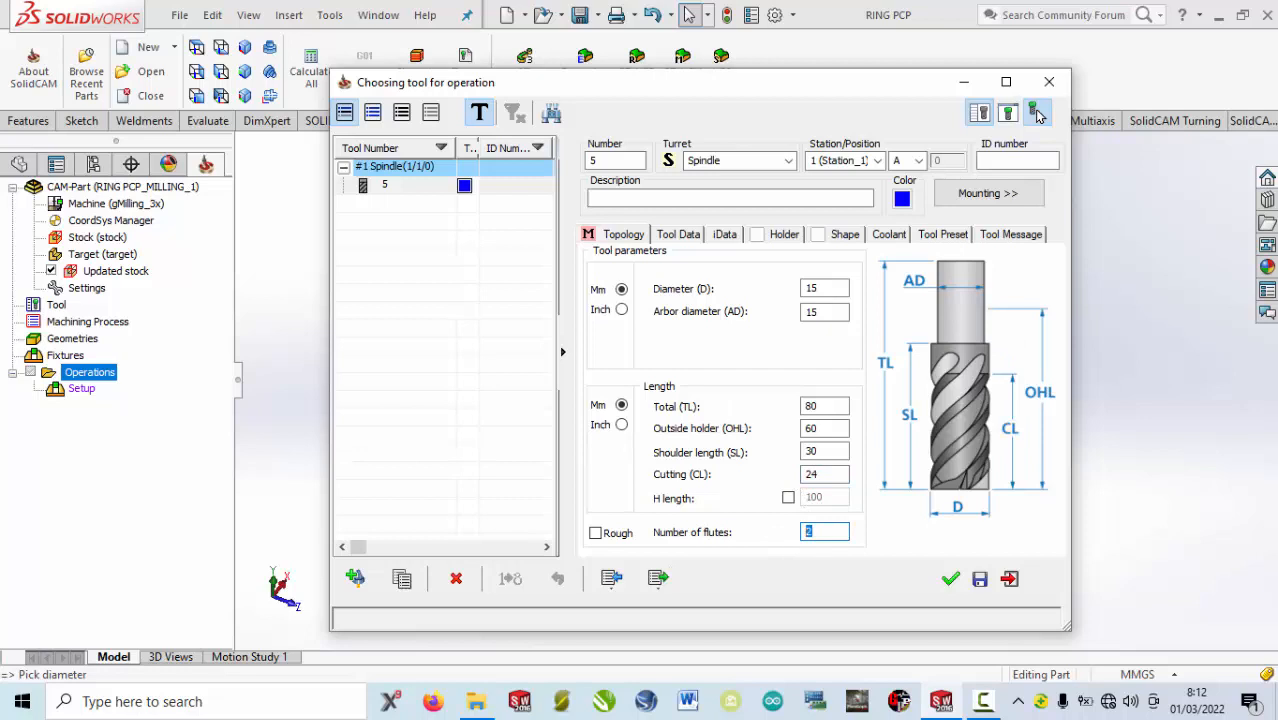
type("4")
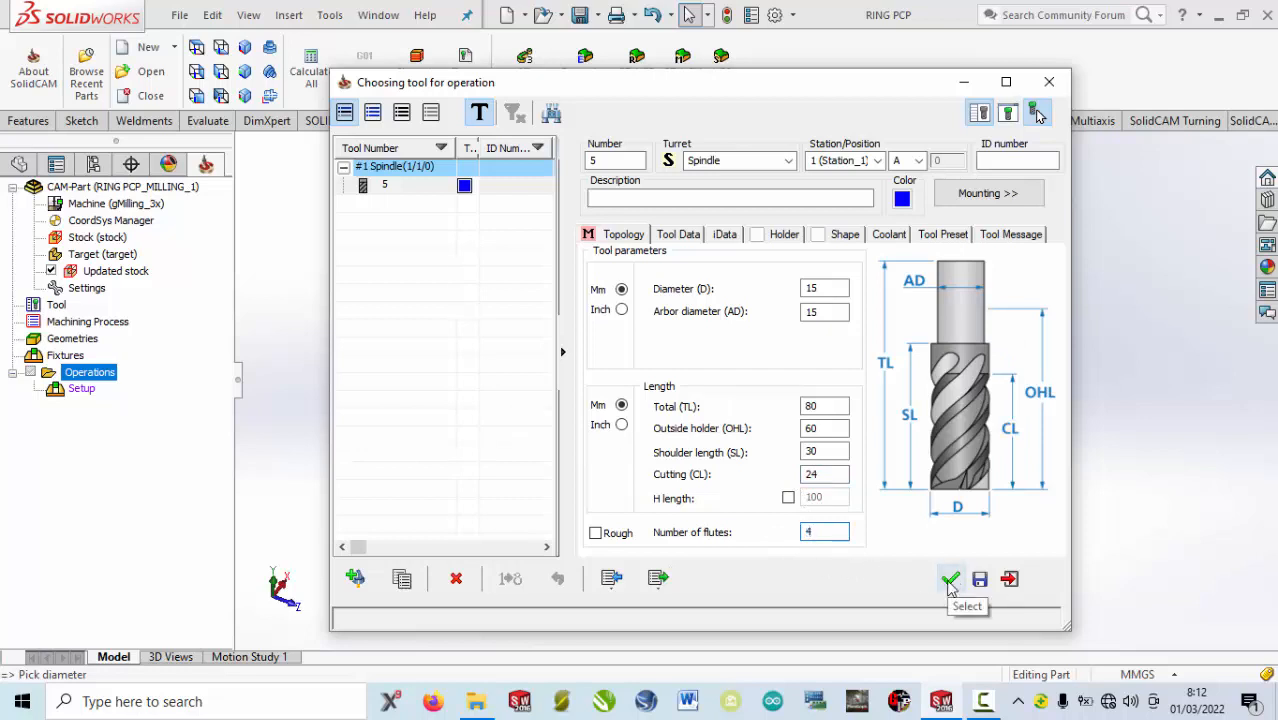
left_click(950, 582)
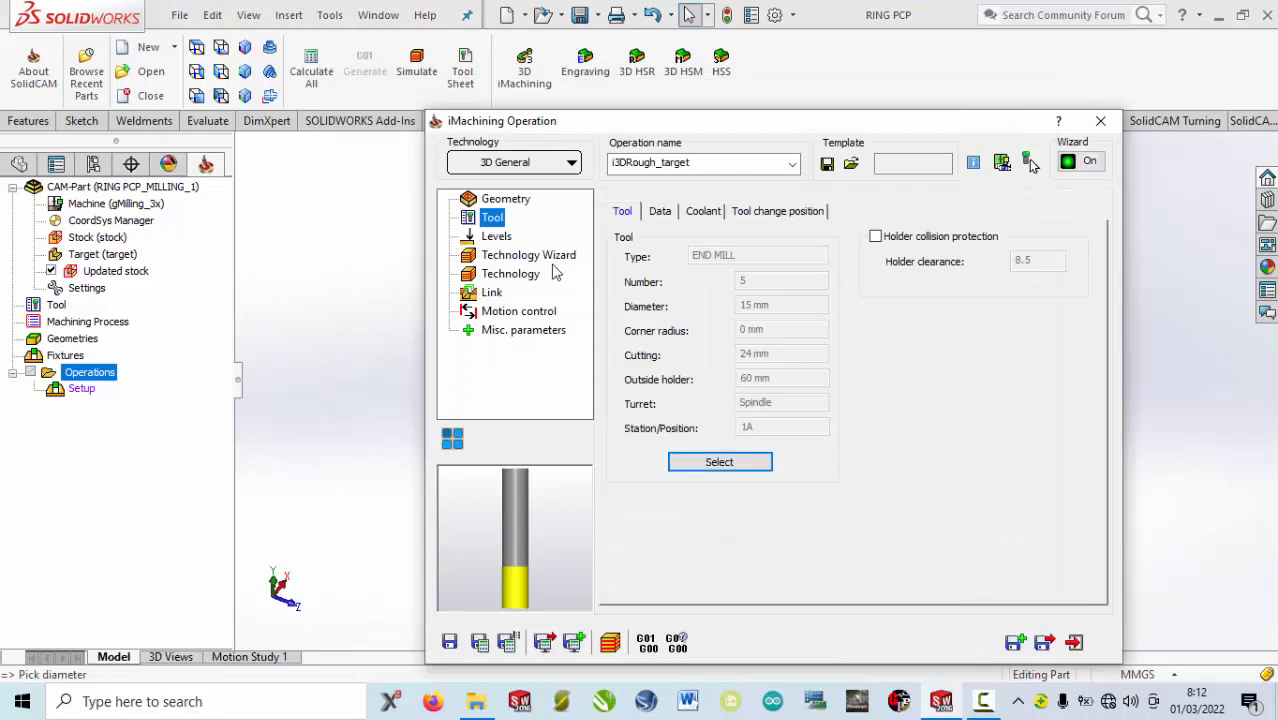
- Review the tool's coolant options and the operation's safety distance and milling levels
left_click(704, 214)
left_click(621, 214)
left_click(700, 213)
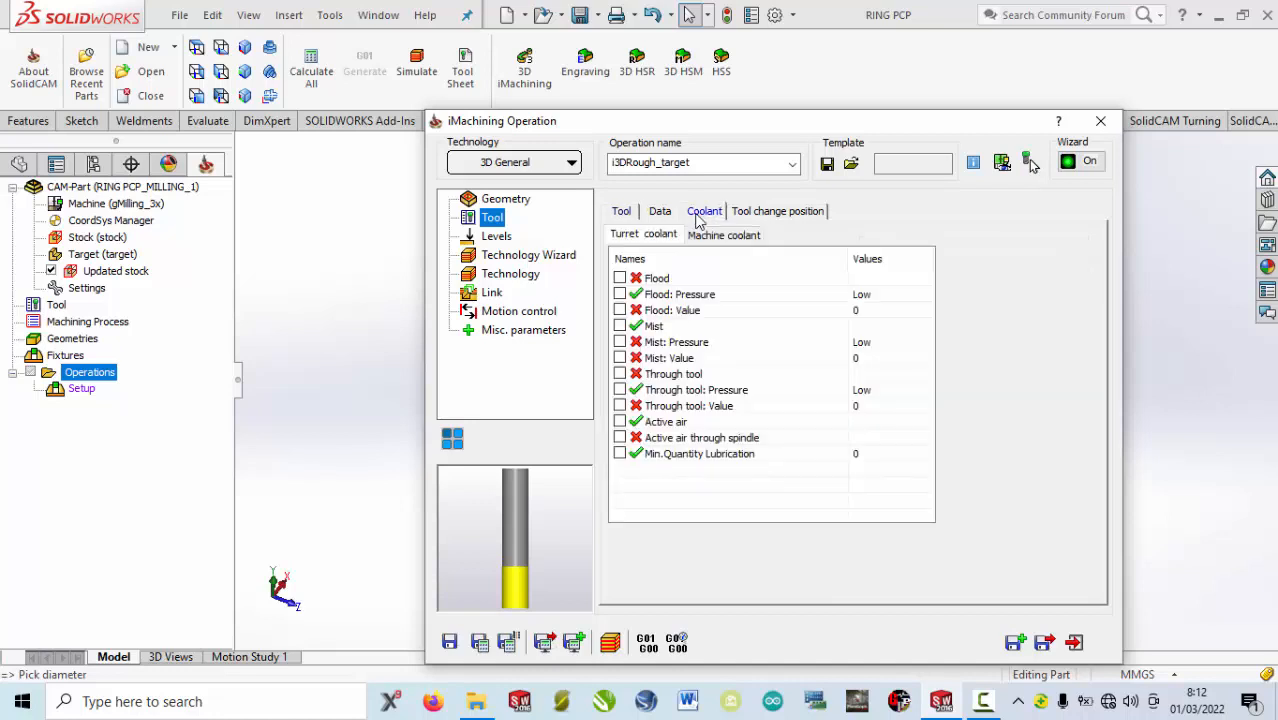
left_click(621, 213)
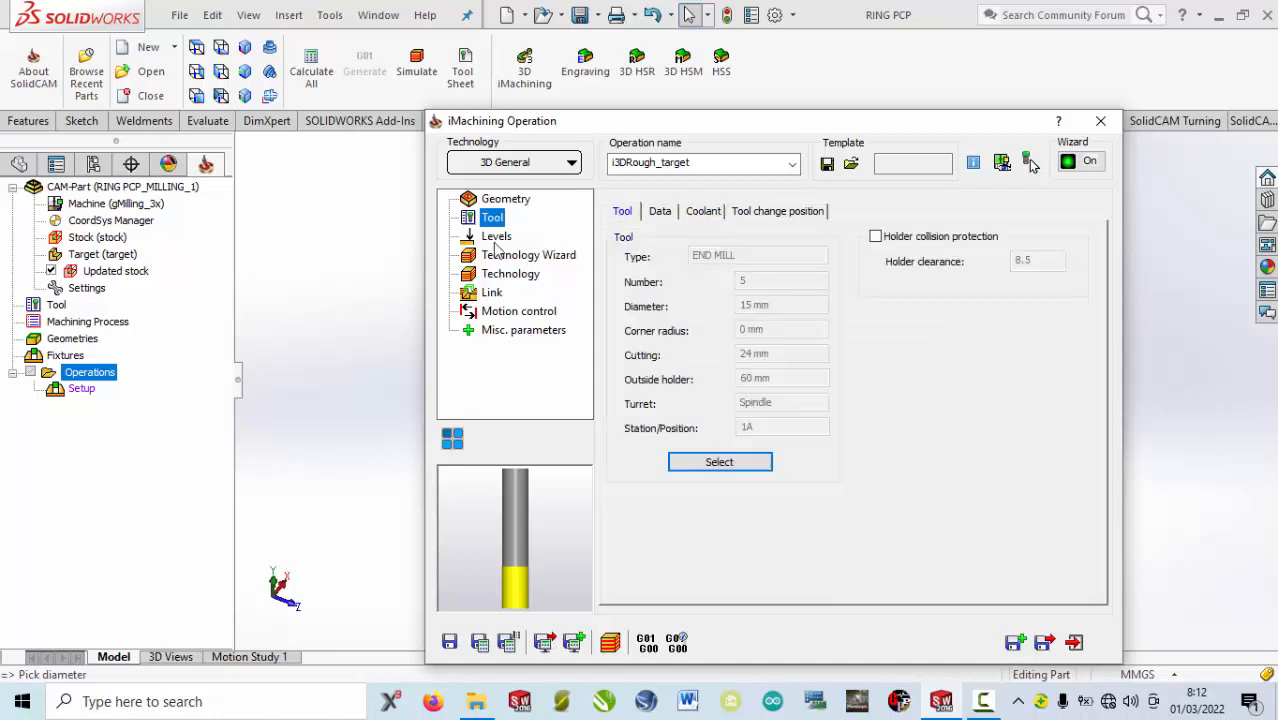
left_click(494, 240)
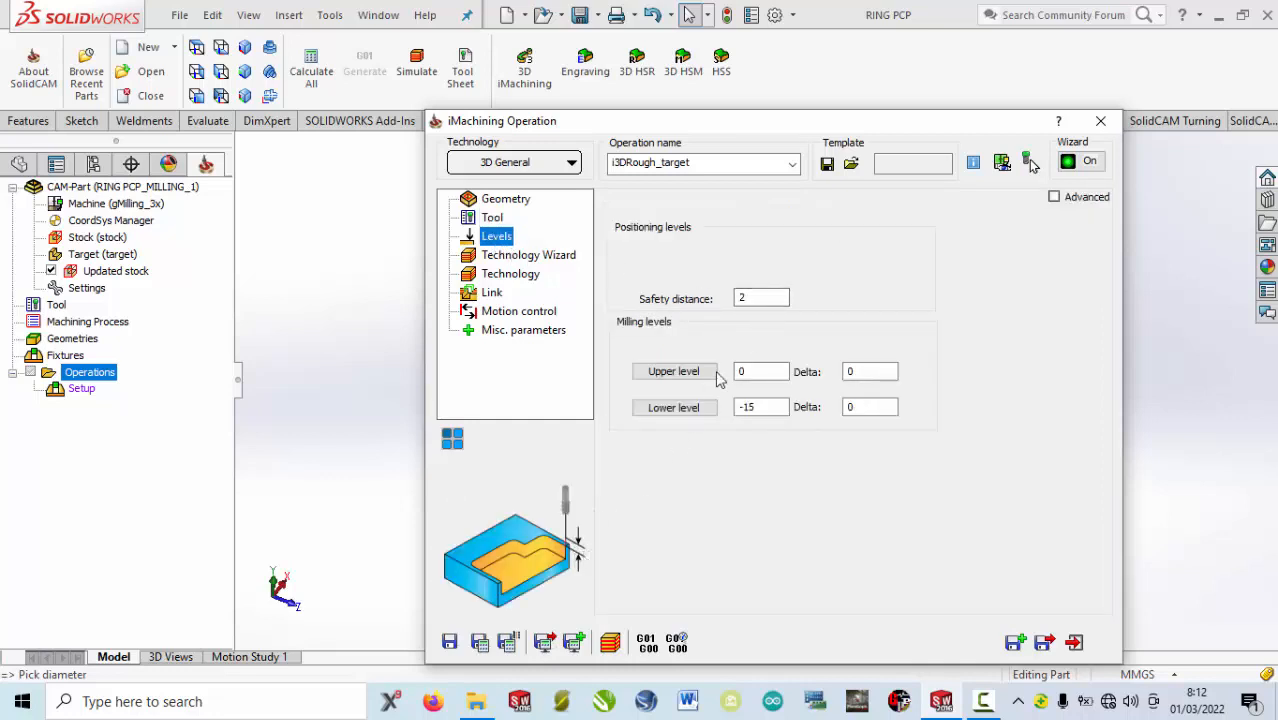
left_click(754, 297)
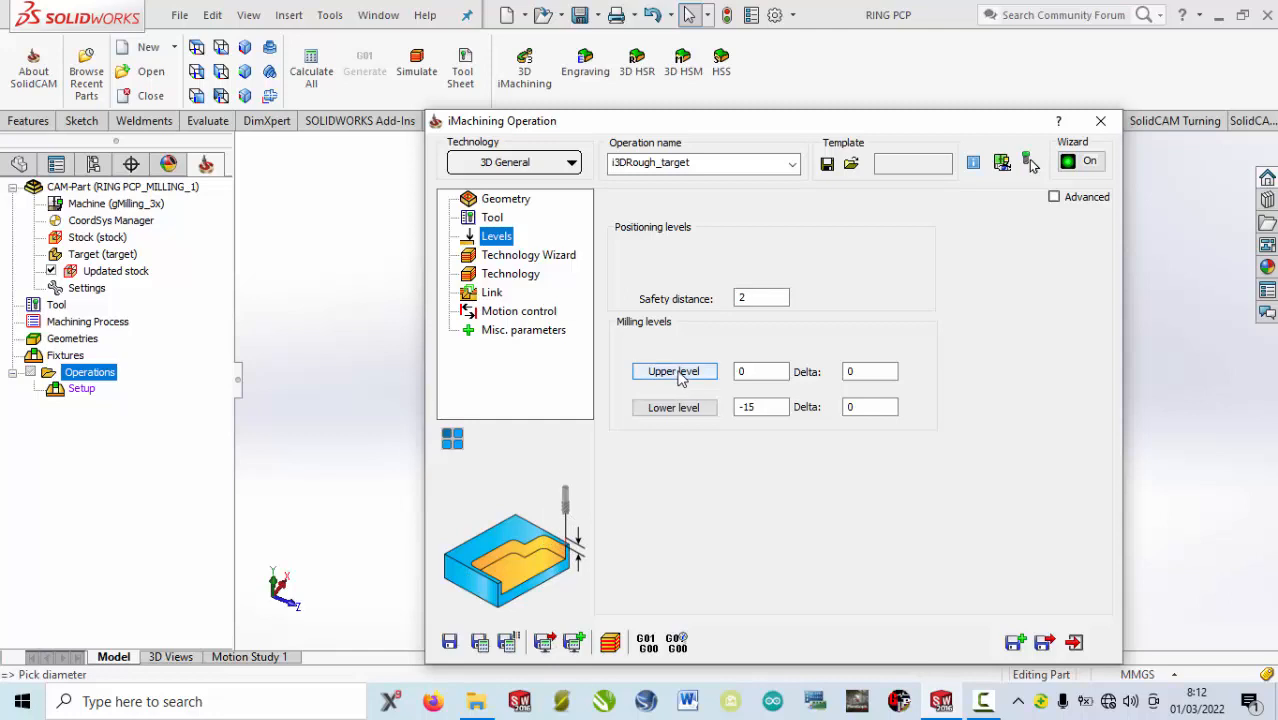
left_click(745, 371)
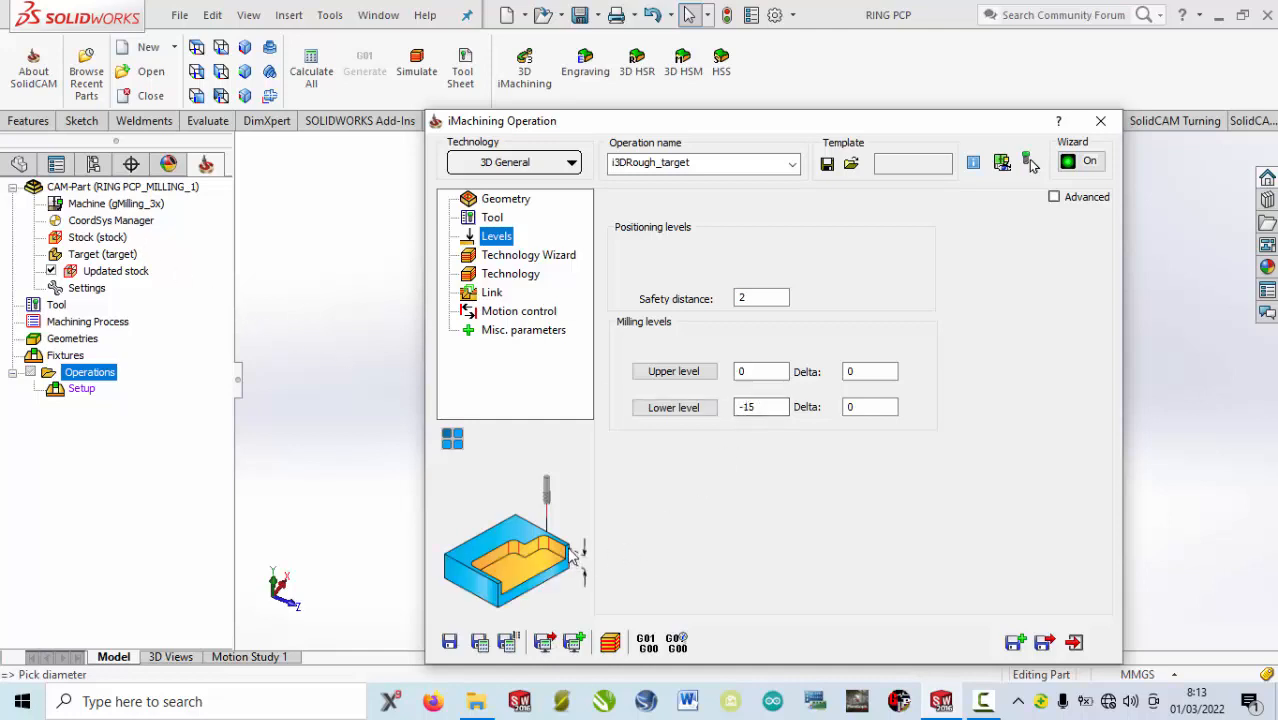
- Set the iMachining machining level to 2, with a wall offset of 0.2 and a floor offset of 0
left_click(517, 259)
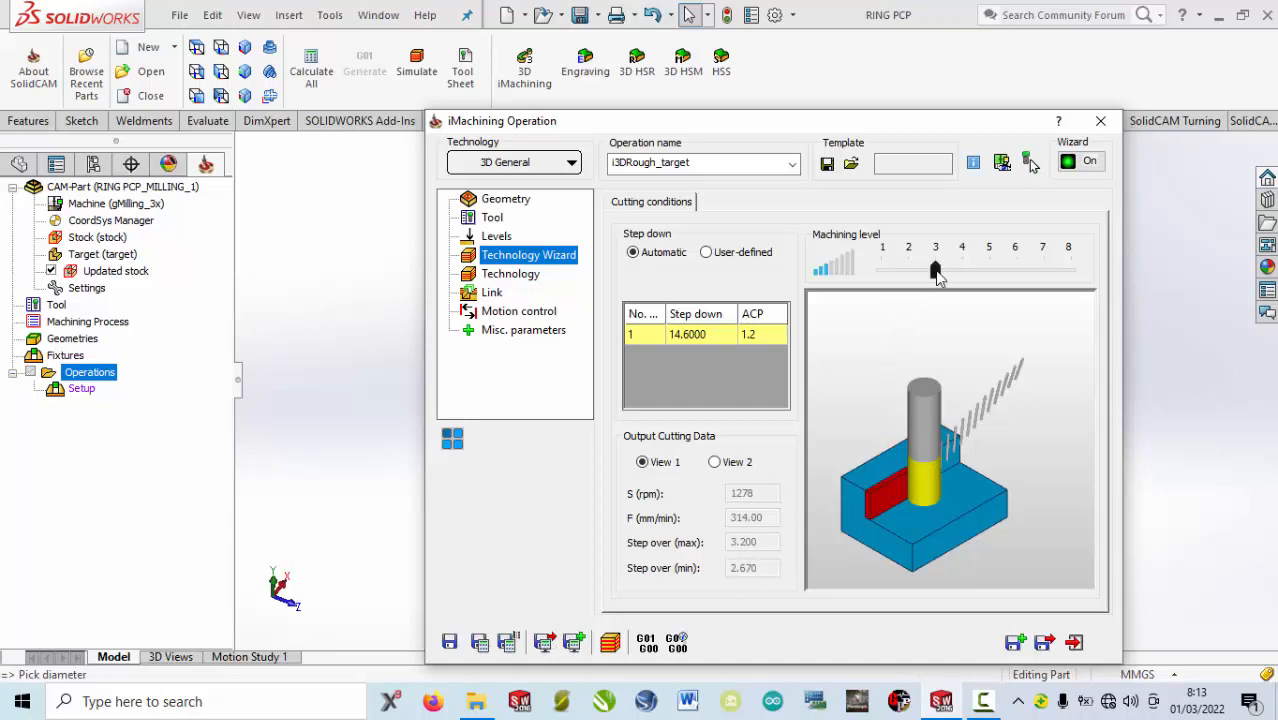
left_click_drag(933, 270, 908, 270)
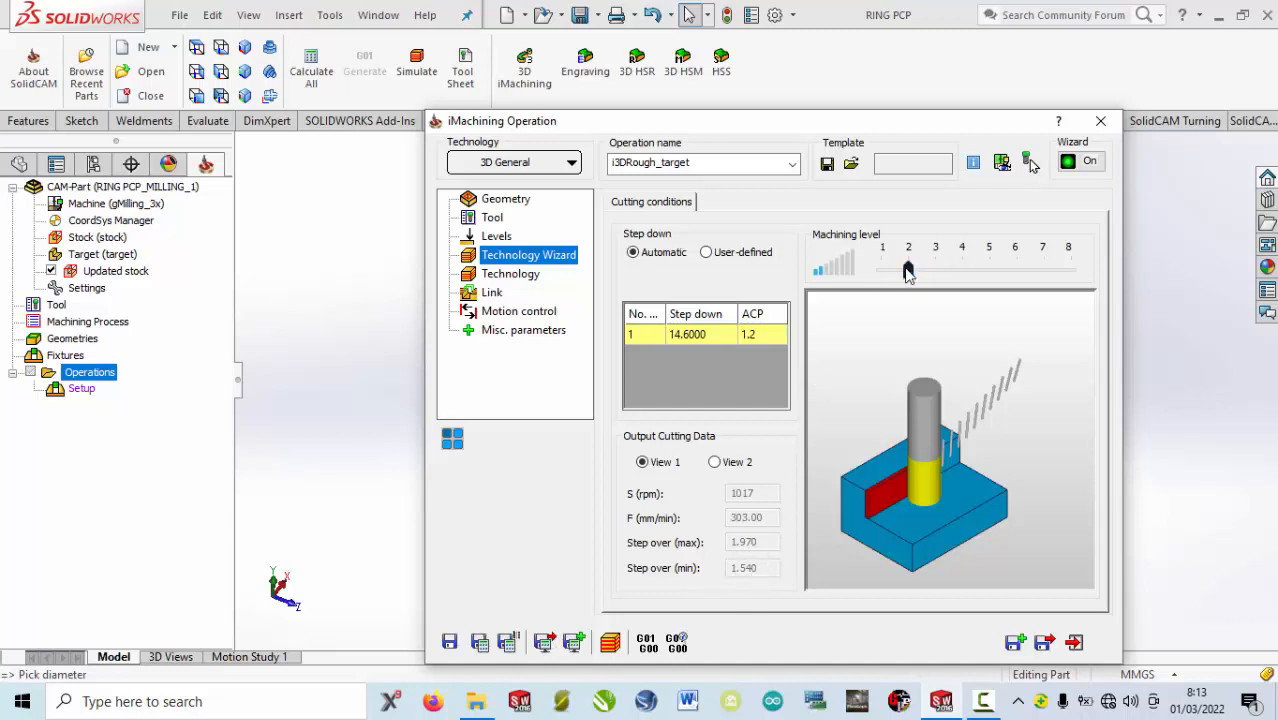
left_click(510, 276)
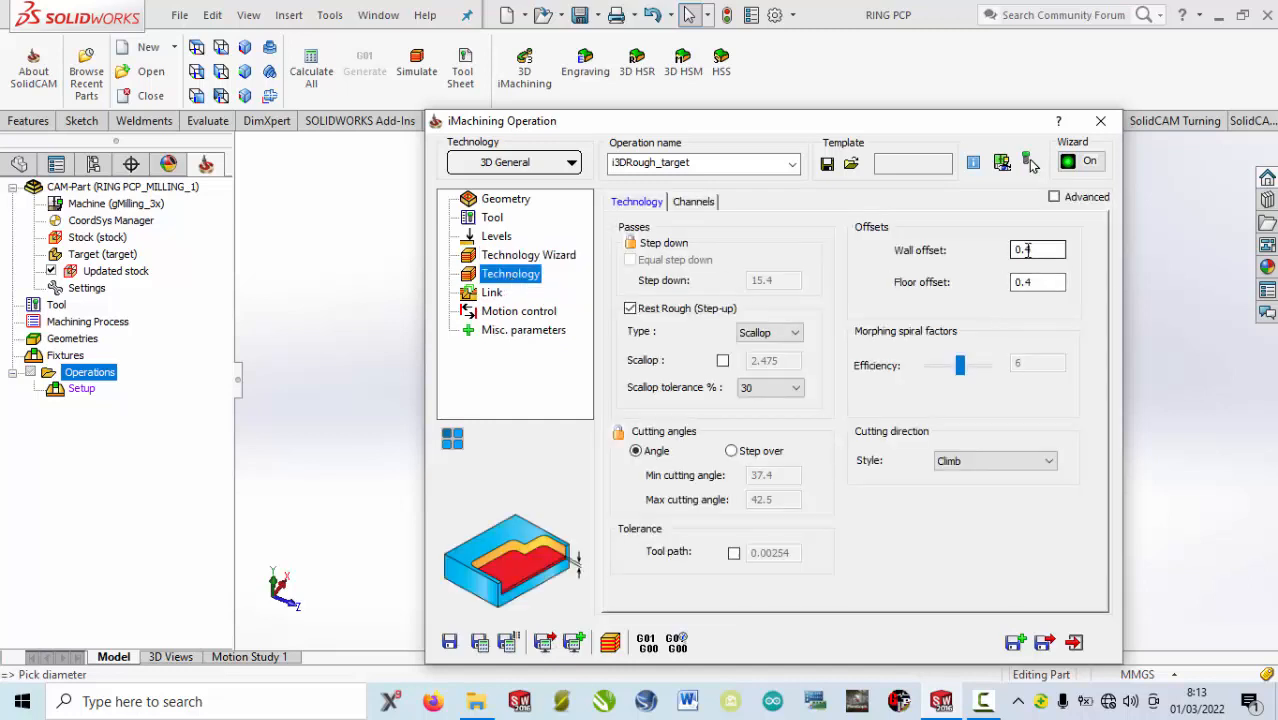
left_click_drag(1028, 251, 1038, 252)
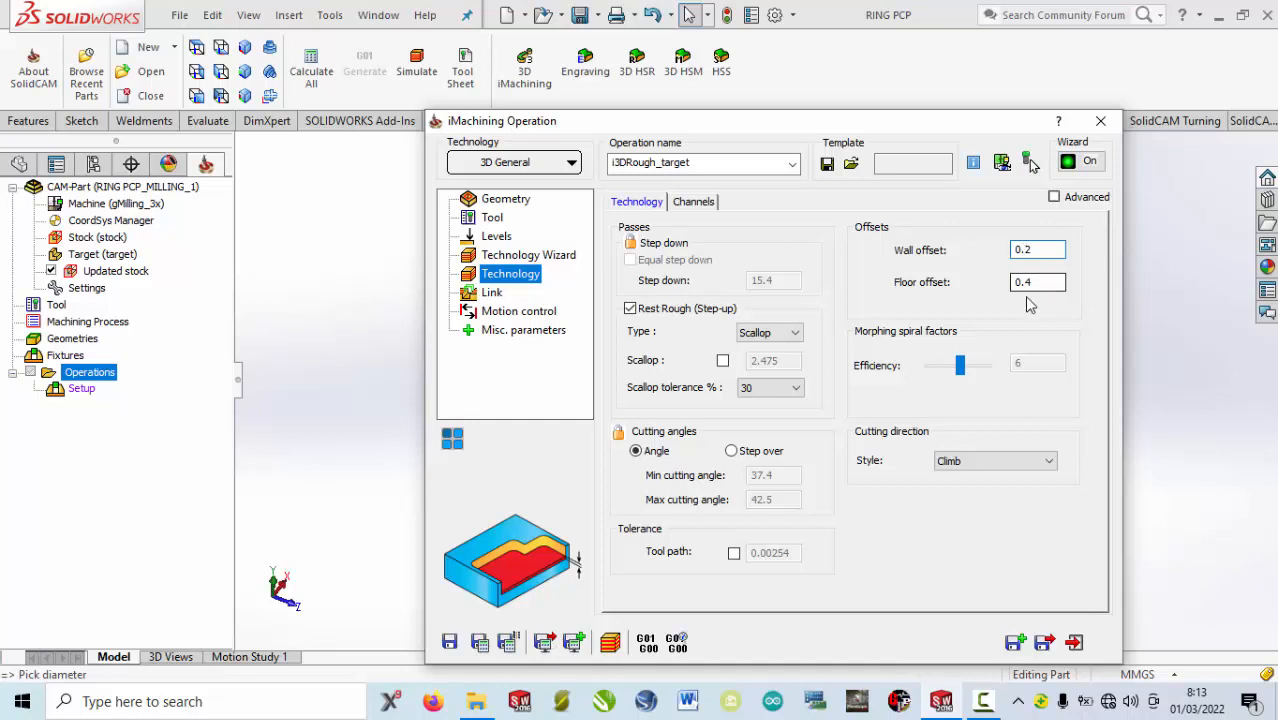
left_click_drag(1037, 282, 978, 282)
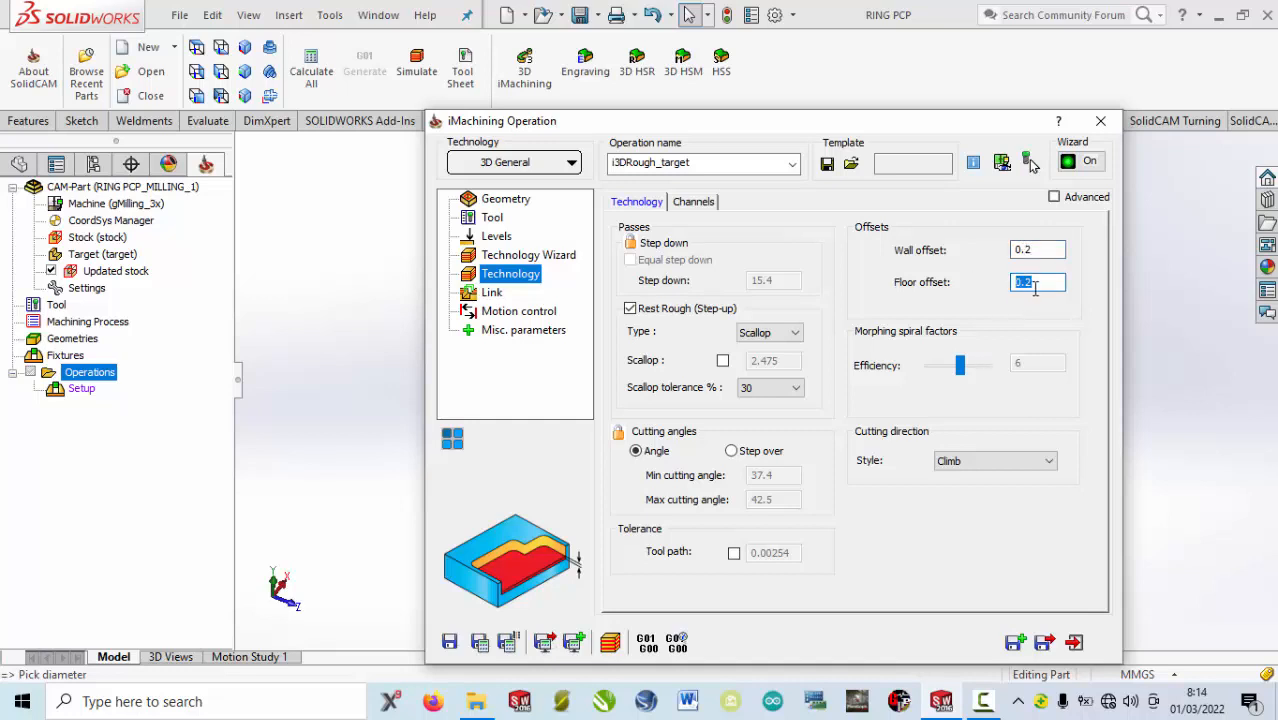
type("0")
- Review the rest rough types, cutting data, cutting direction styles, link settings, motion control and miscellaneous parameters of the operation
left_click(794, 334)
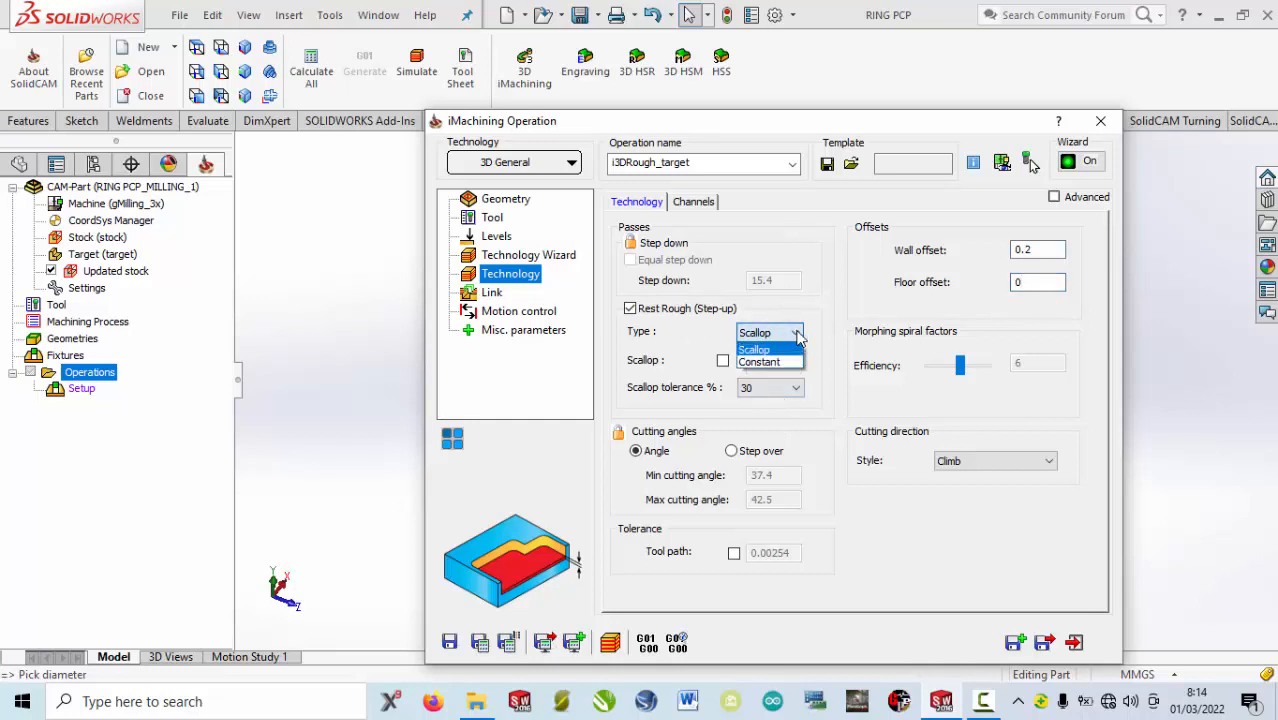
left_click(798, 336)
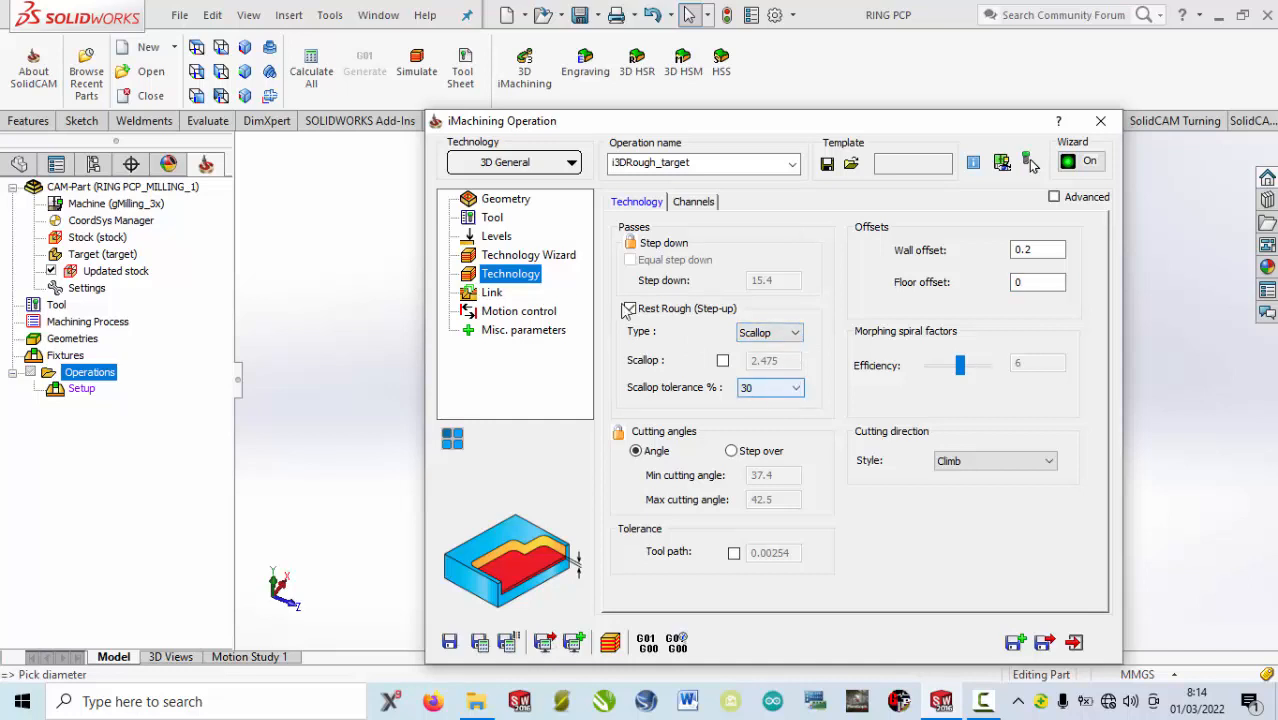
left_click(534, 260)
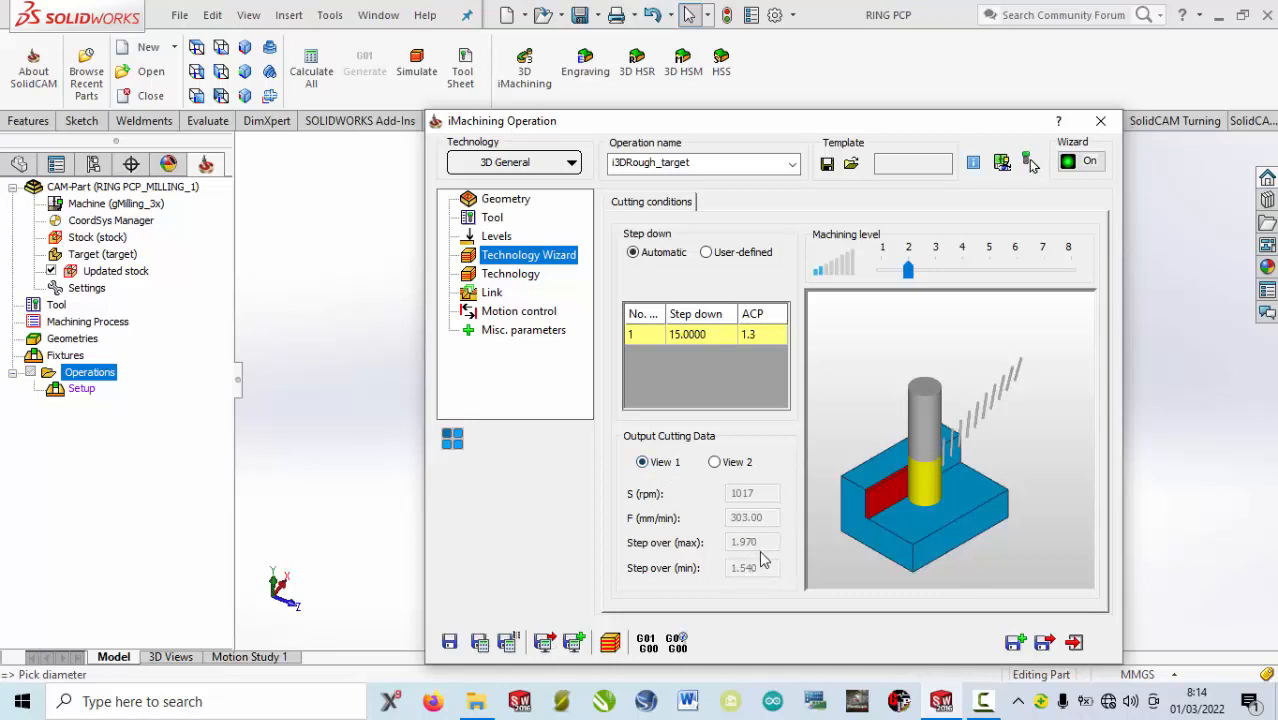
left_click(510, 275)
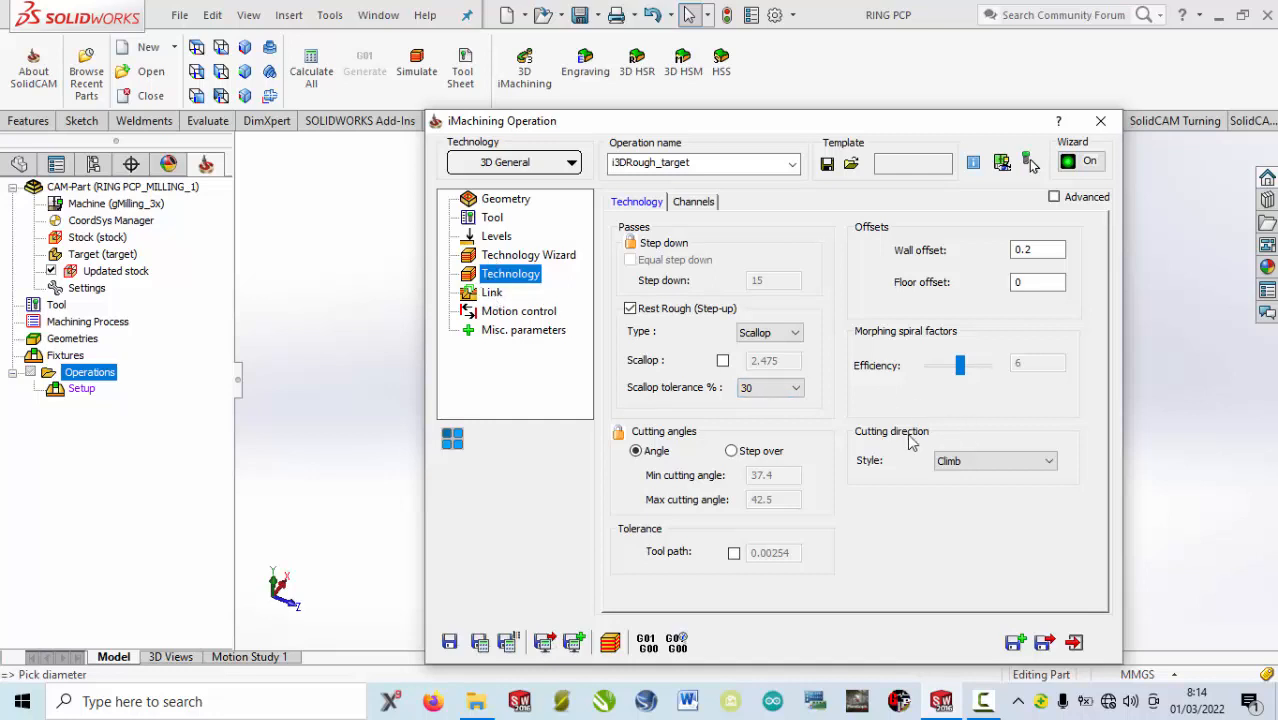
left_click(979, 466)
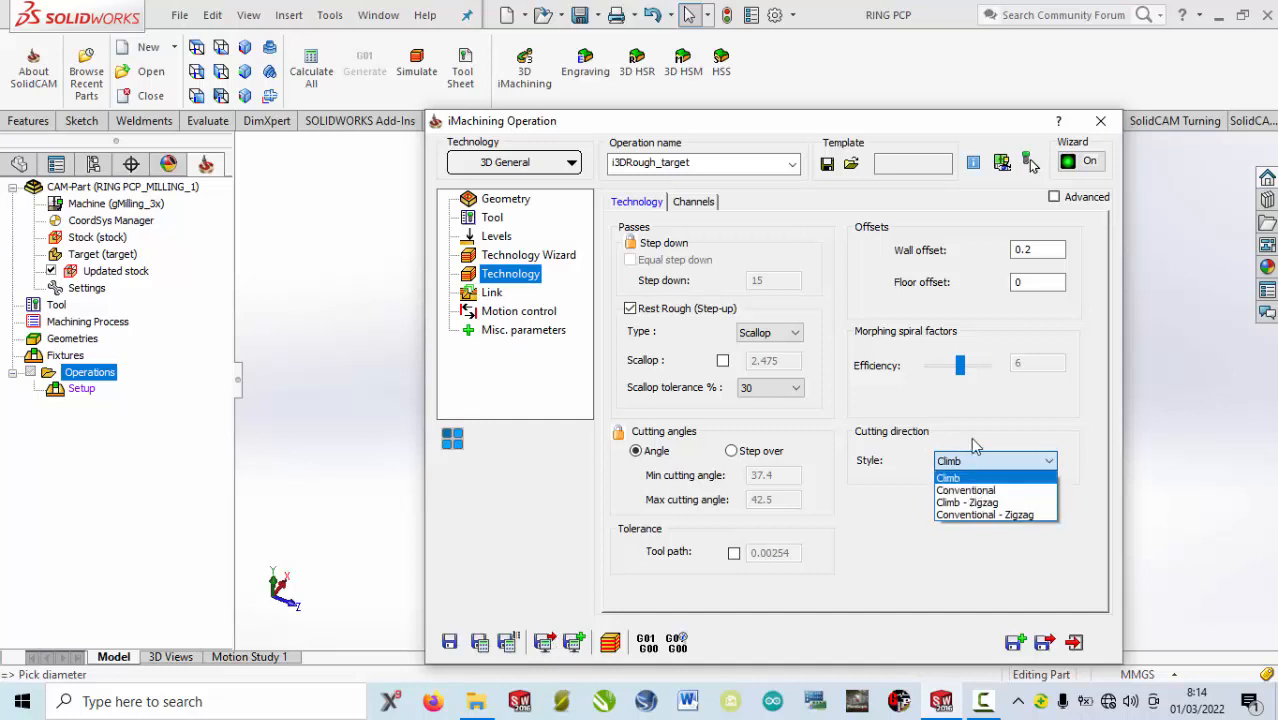
left_click(968, 438)
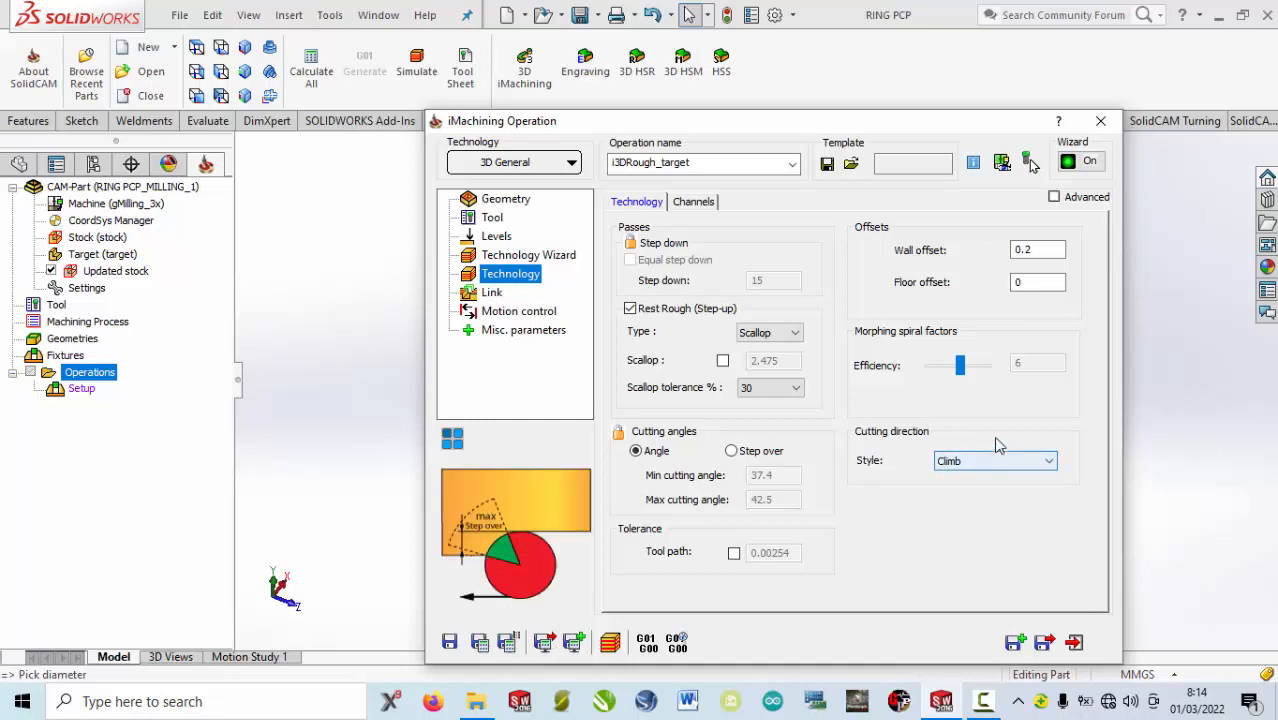
left_click(491, 292)
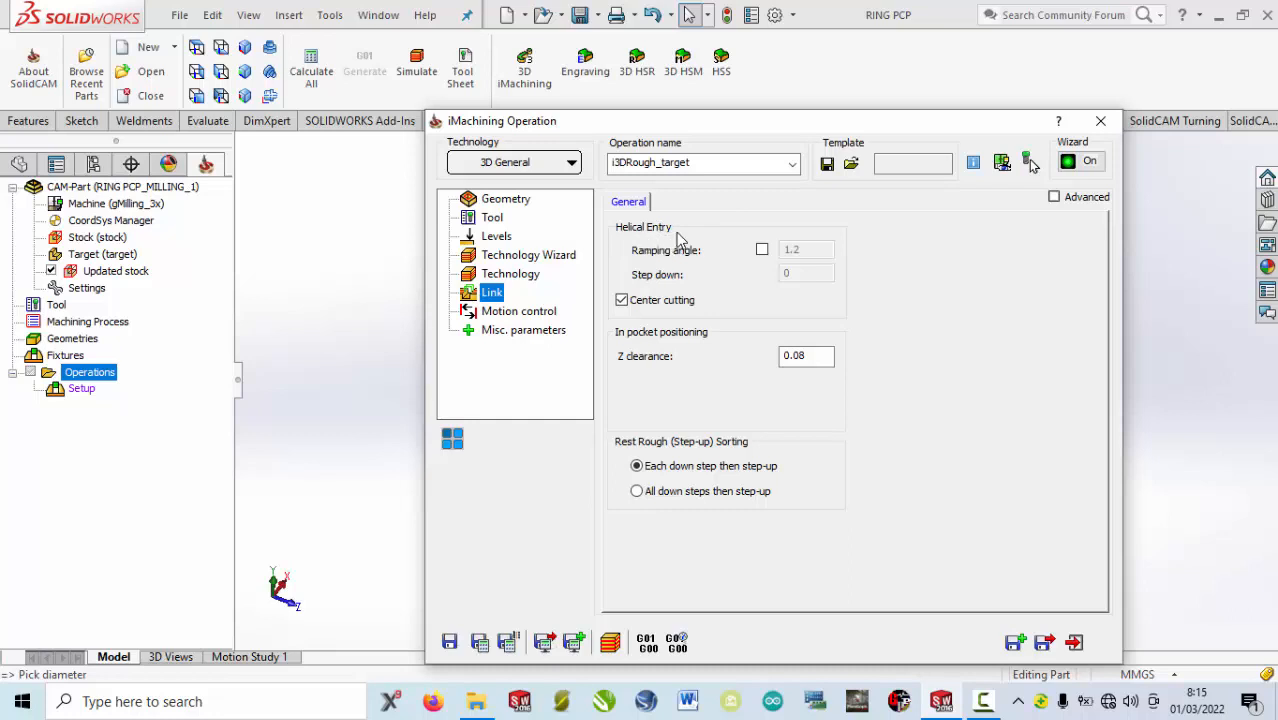
mouse_move(660, 298)
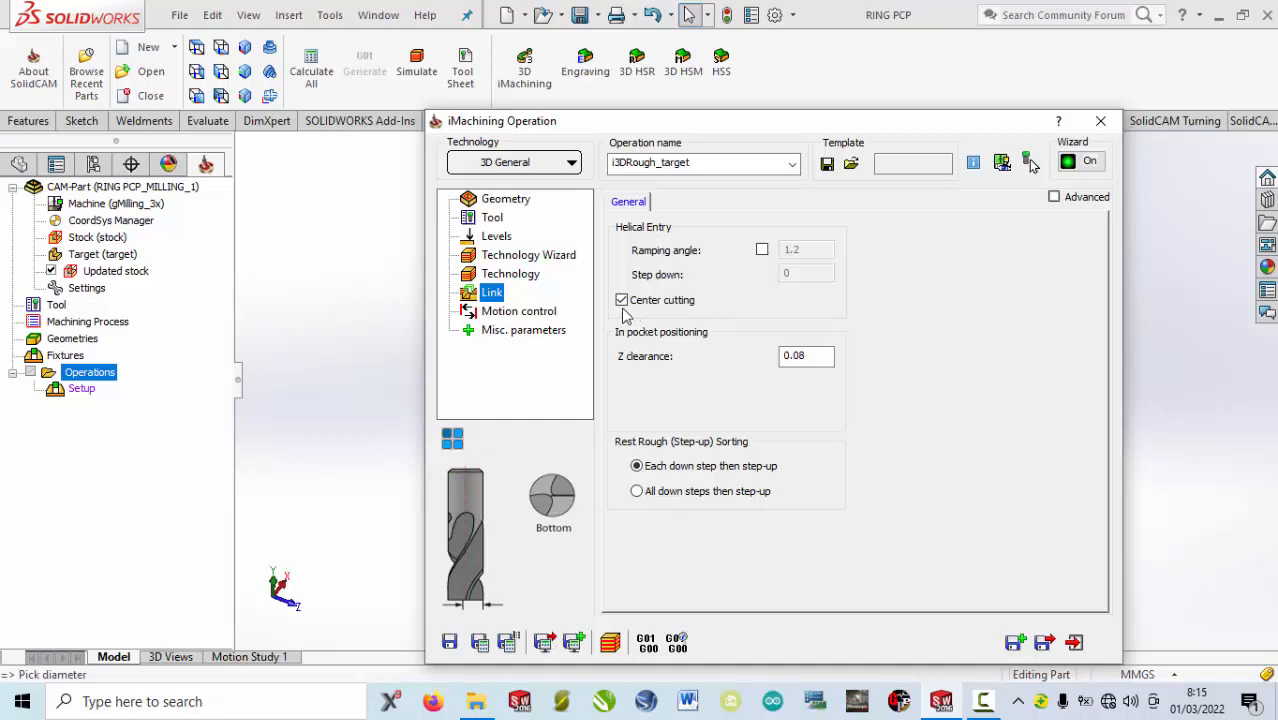
left_click(512, 316)
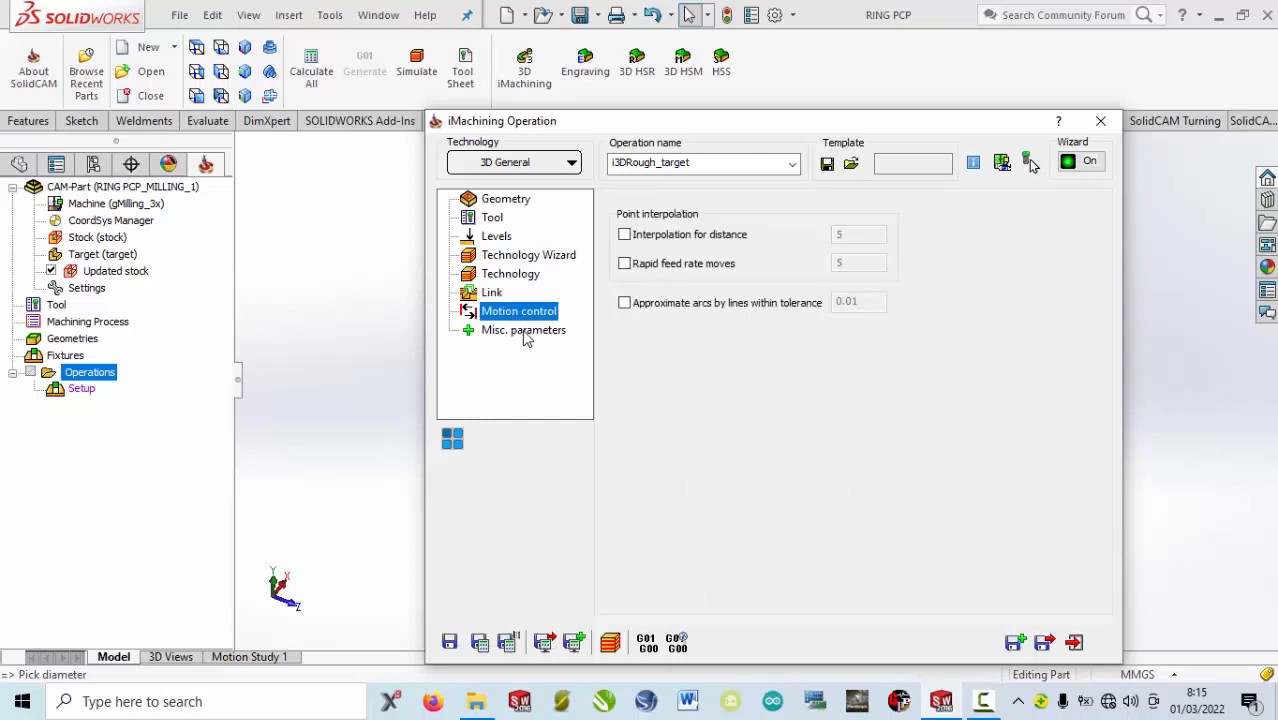
left_click(524, 331)
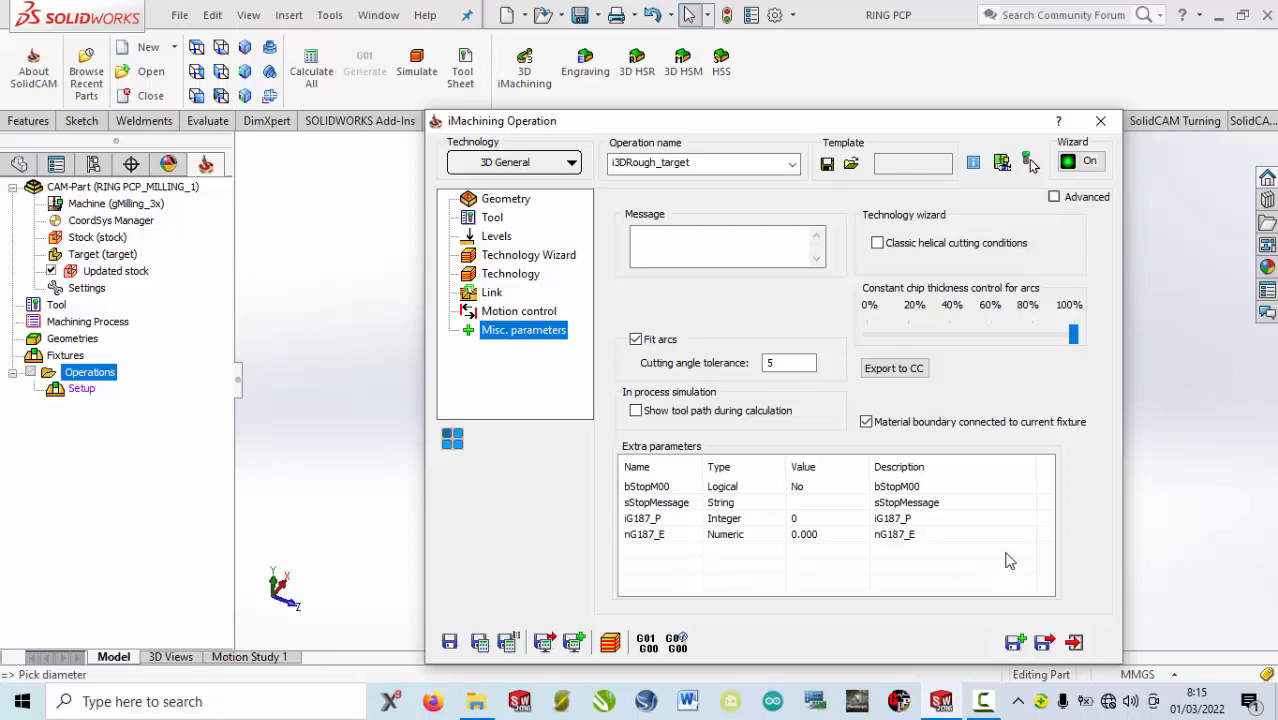
- Save and close the i3DRough_target operation, and calculate its tool path
left_click(1043, 643)
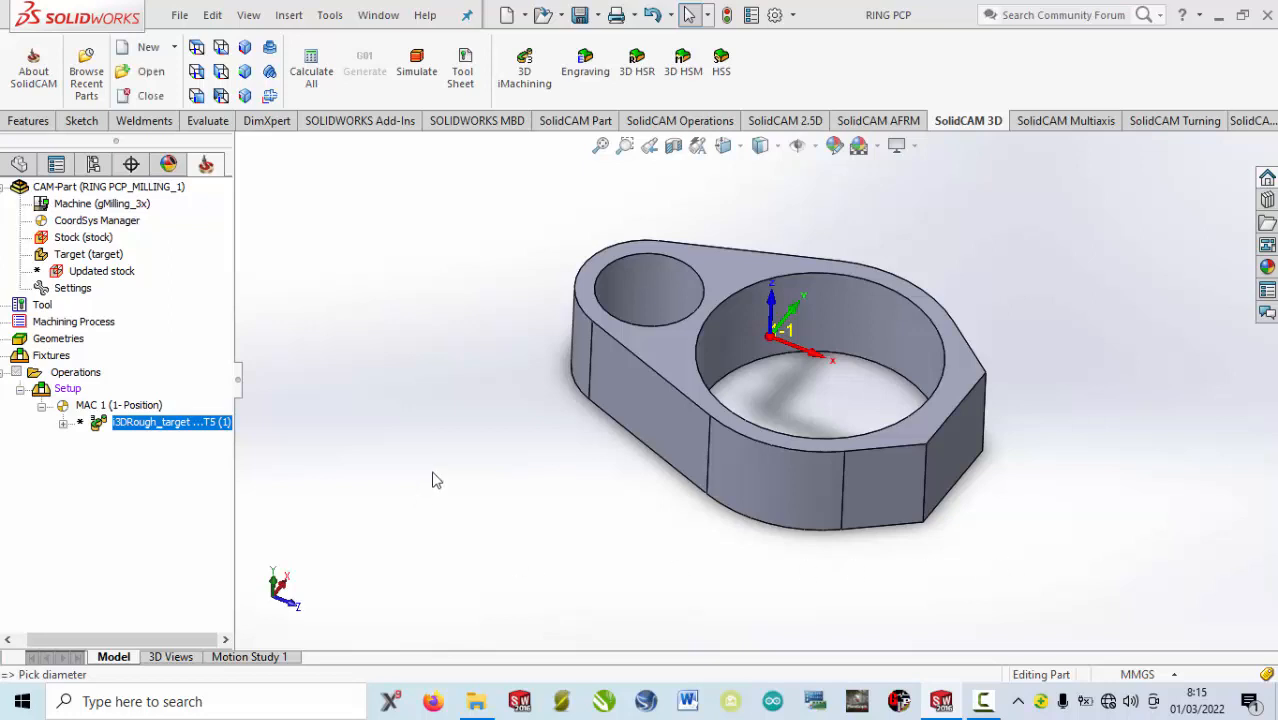
right_click(163, 428)
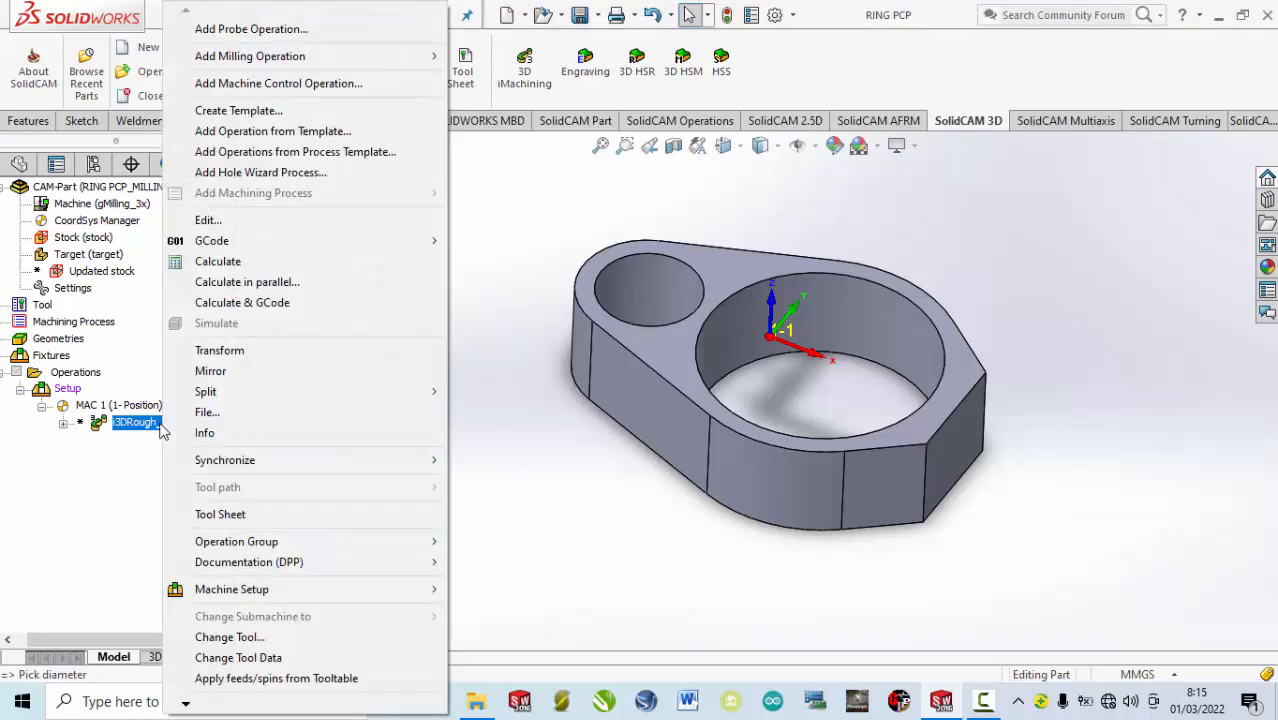
left_click(233, 268)
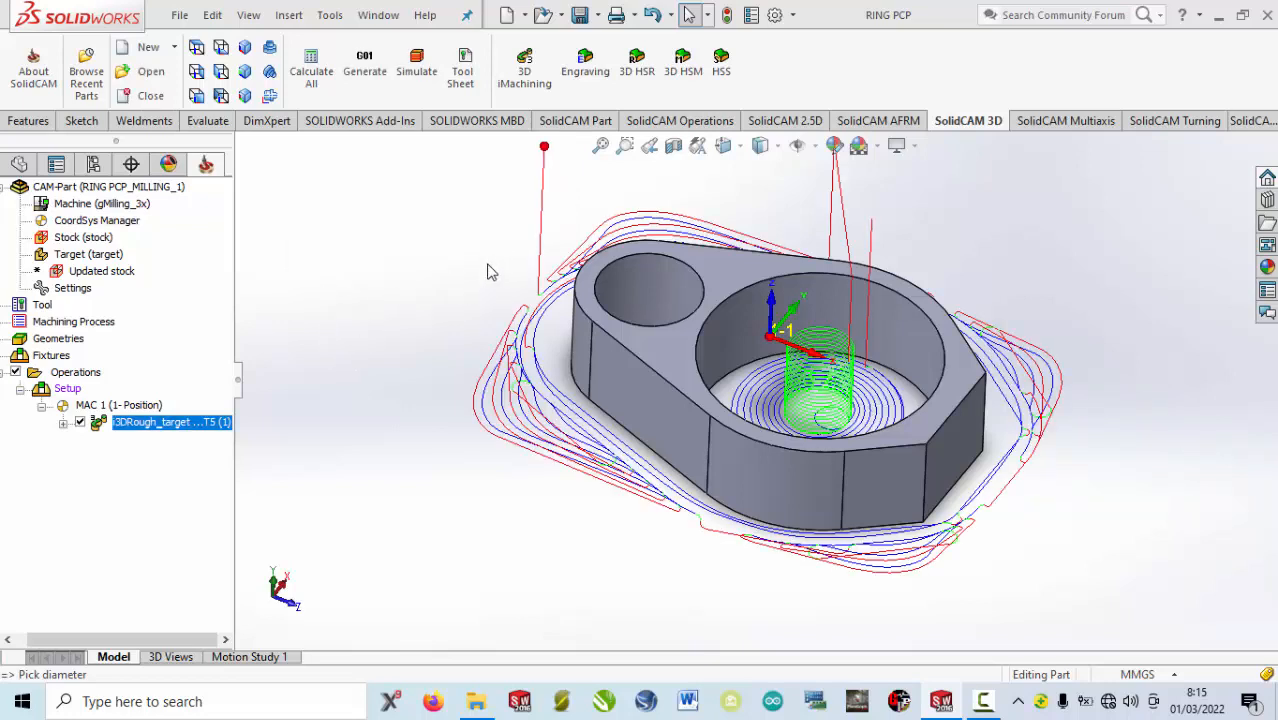
- Simulate all operations in Host CAD mode with solid verification and examine the machined ring from closer and farther away
right_click(80, 376)
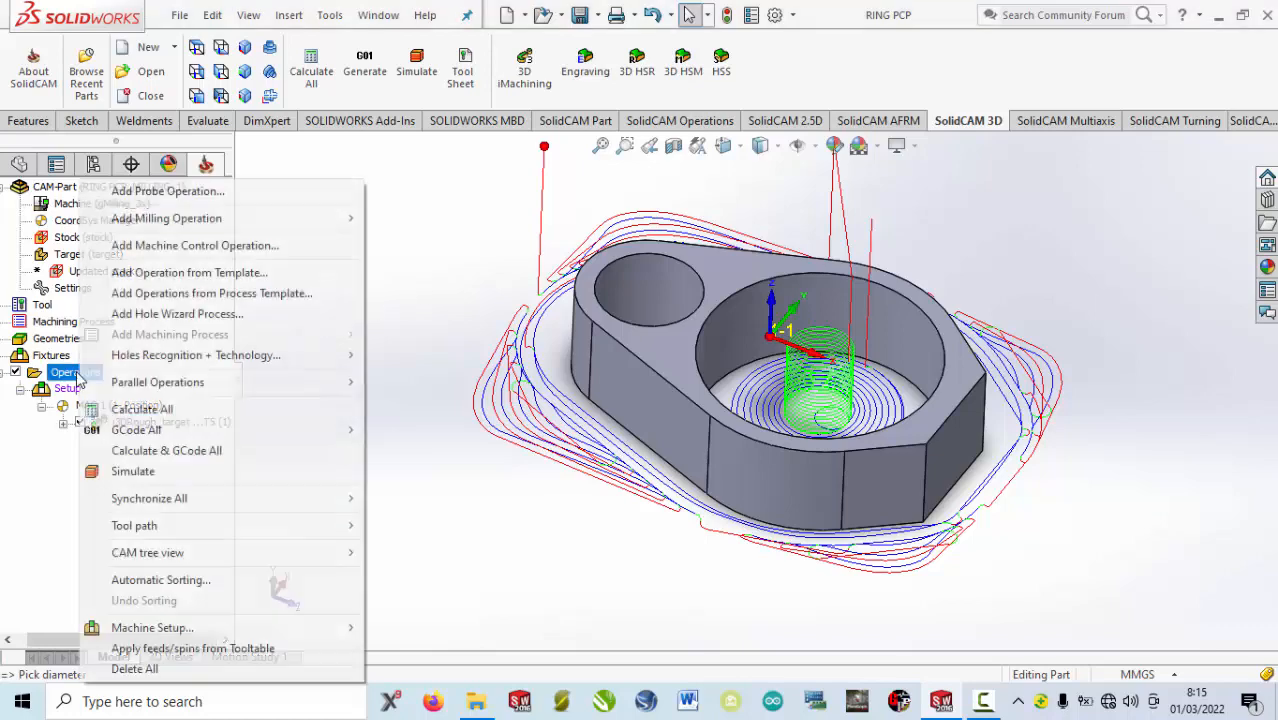
left_click(140, 472)
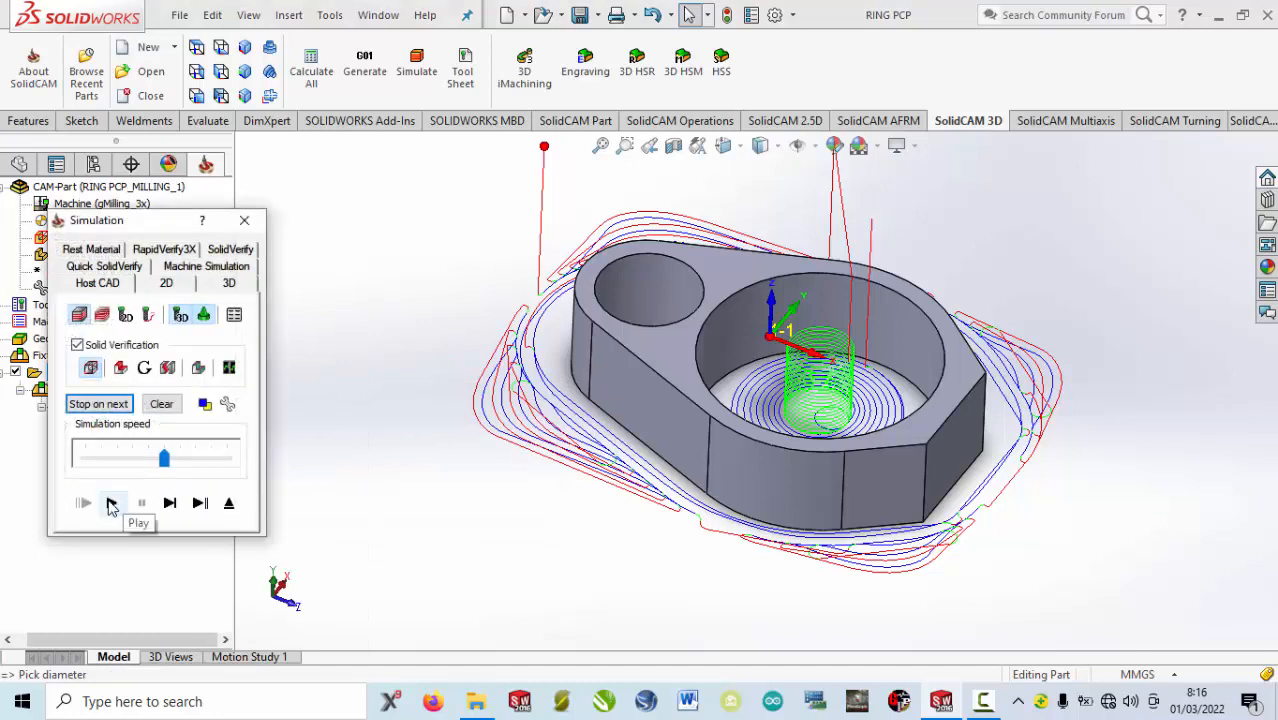
left_click(111, 504)
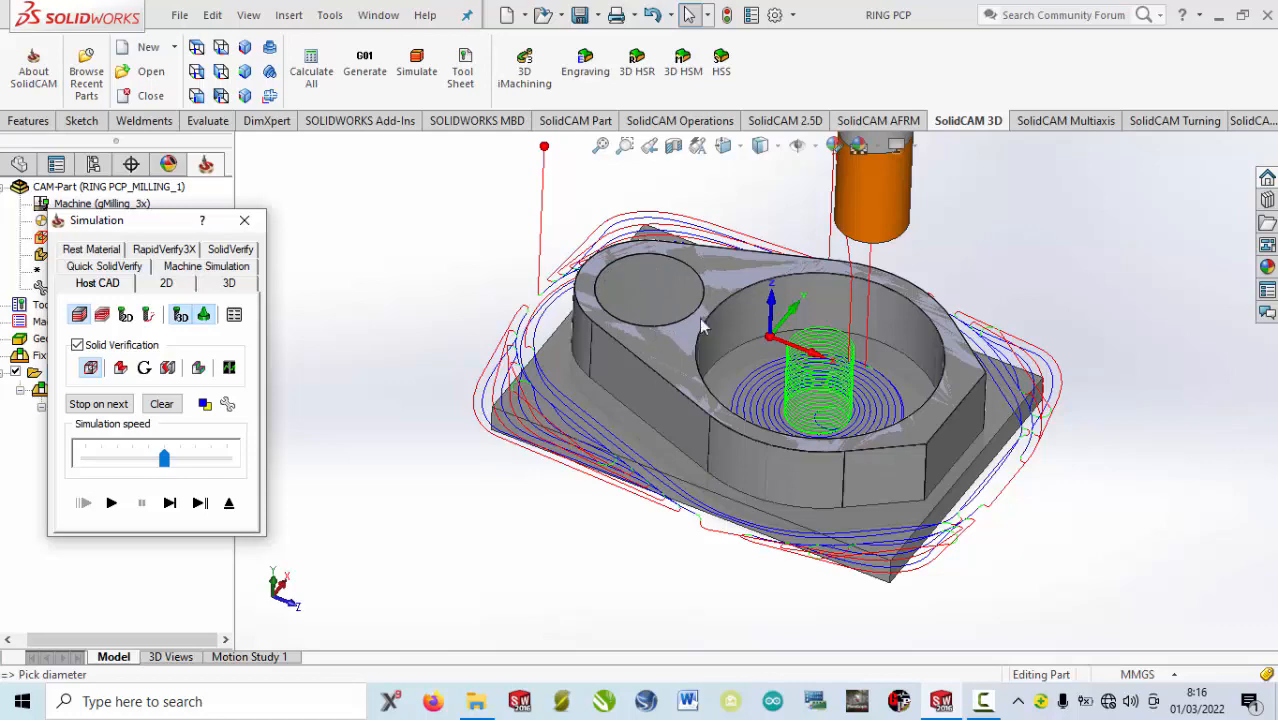
scroll(765, 390, "up", 3)
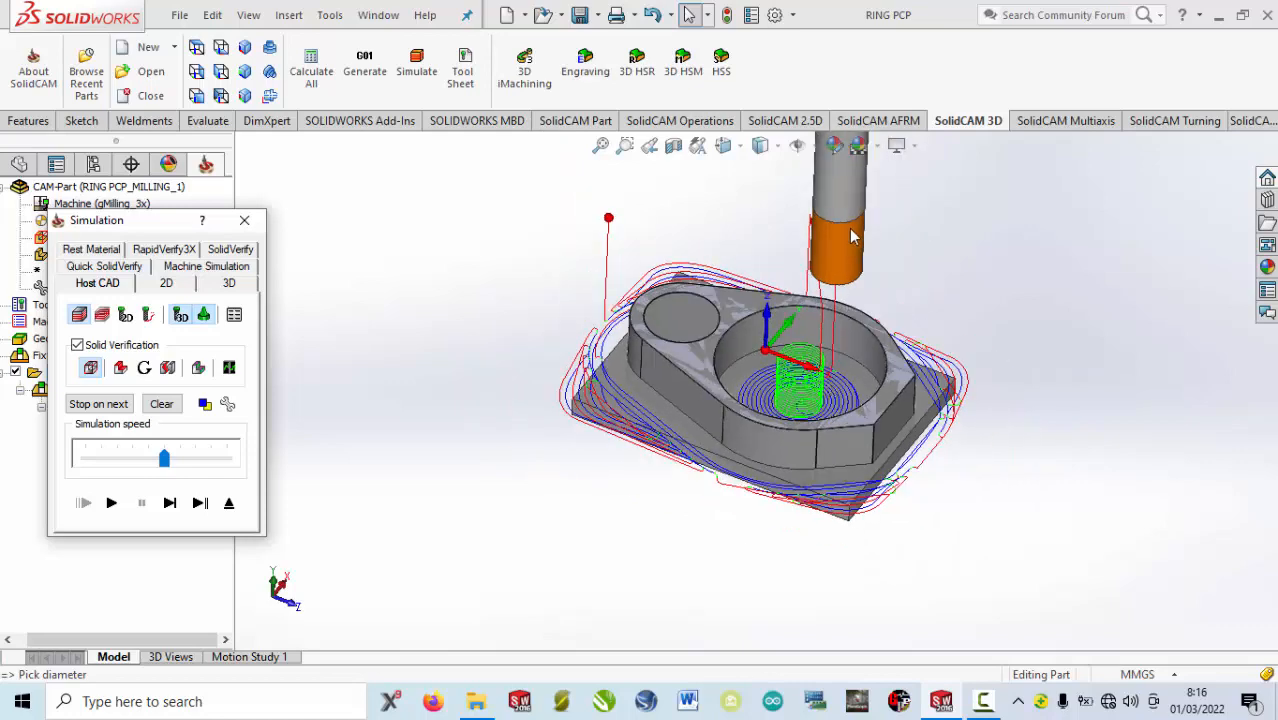
scroll(852, 237, "down", 3)
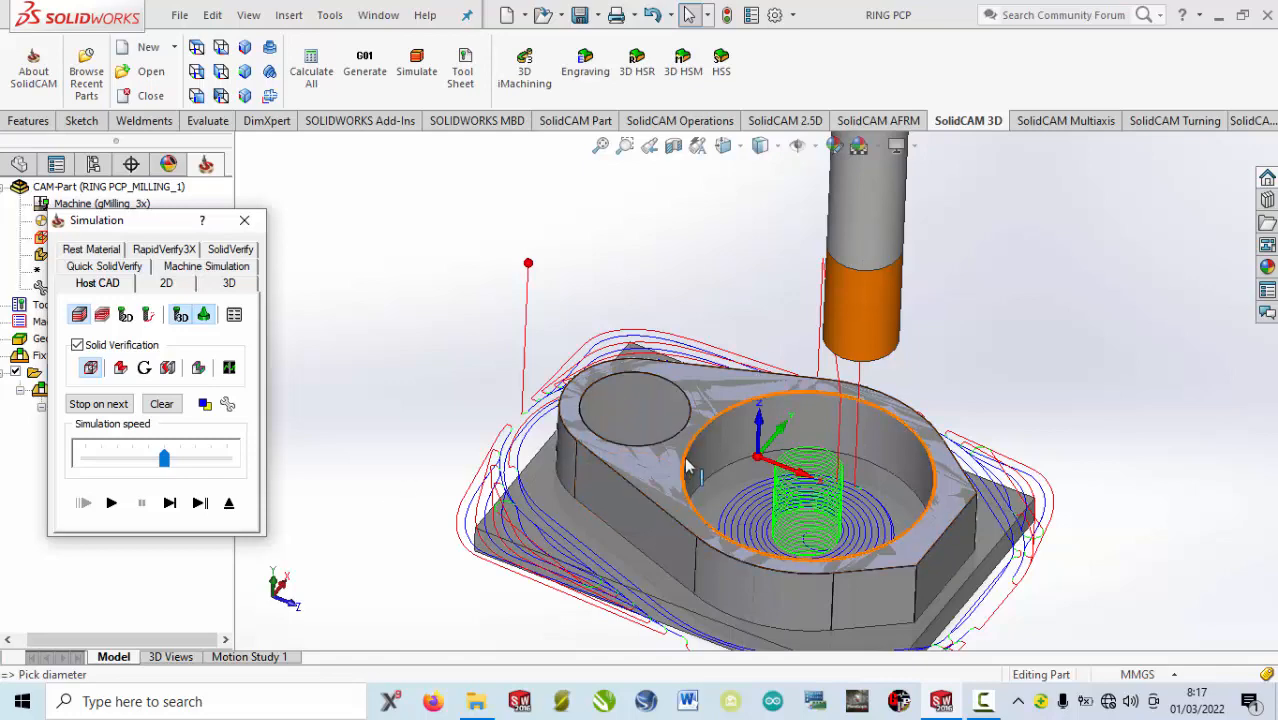
scroll(819, 438, "up", 2)
scroll(819, 438, "down", 1)
scroll(819, 438, "down", 1)
scroll(843, 530, "down", 2)
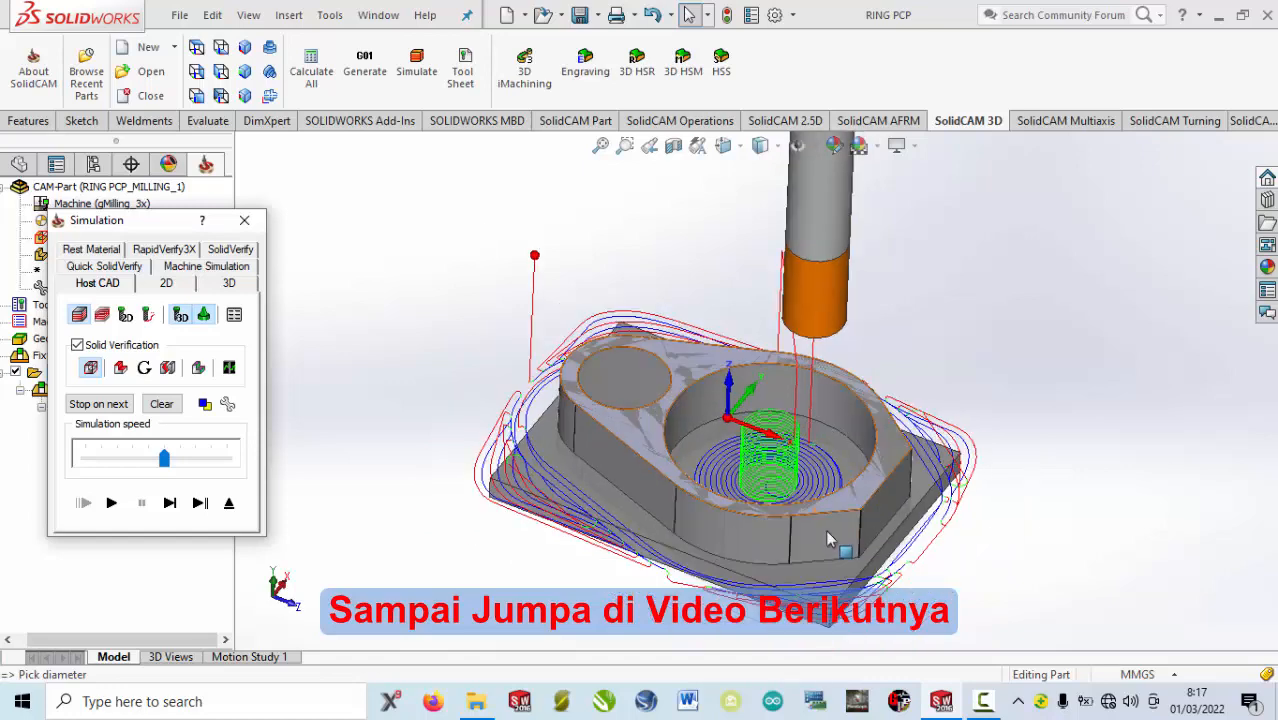